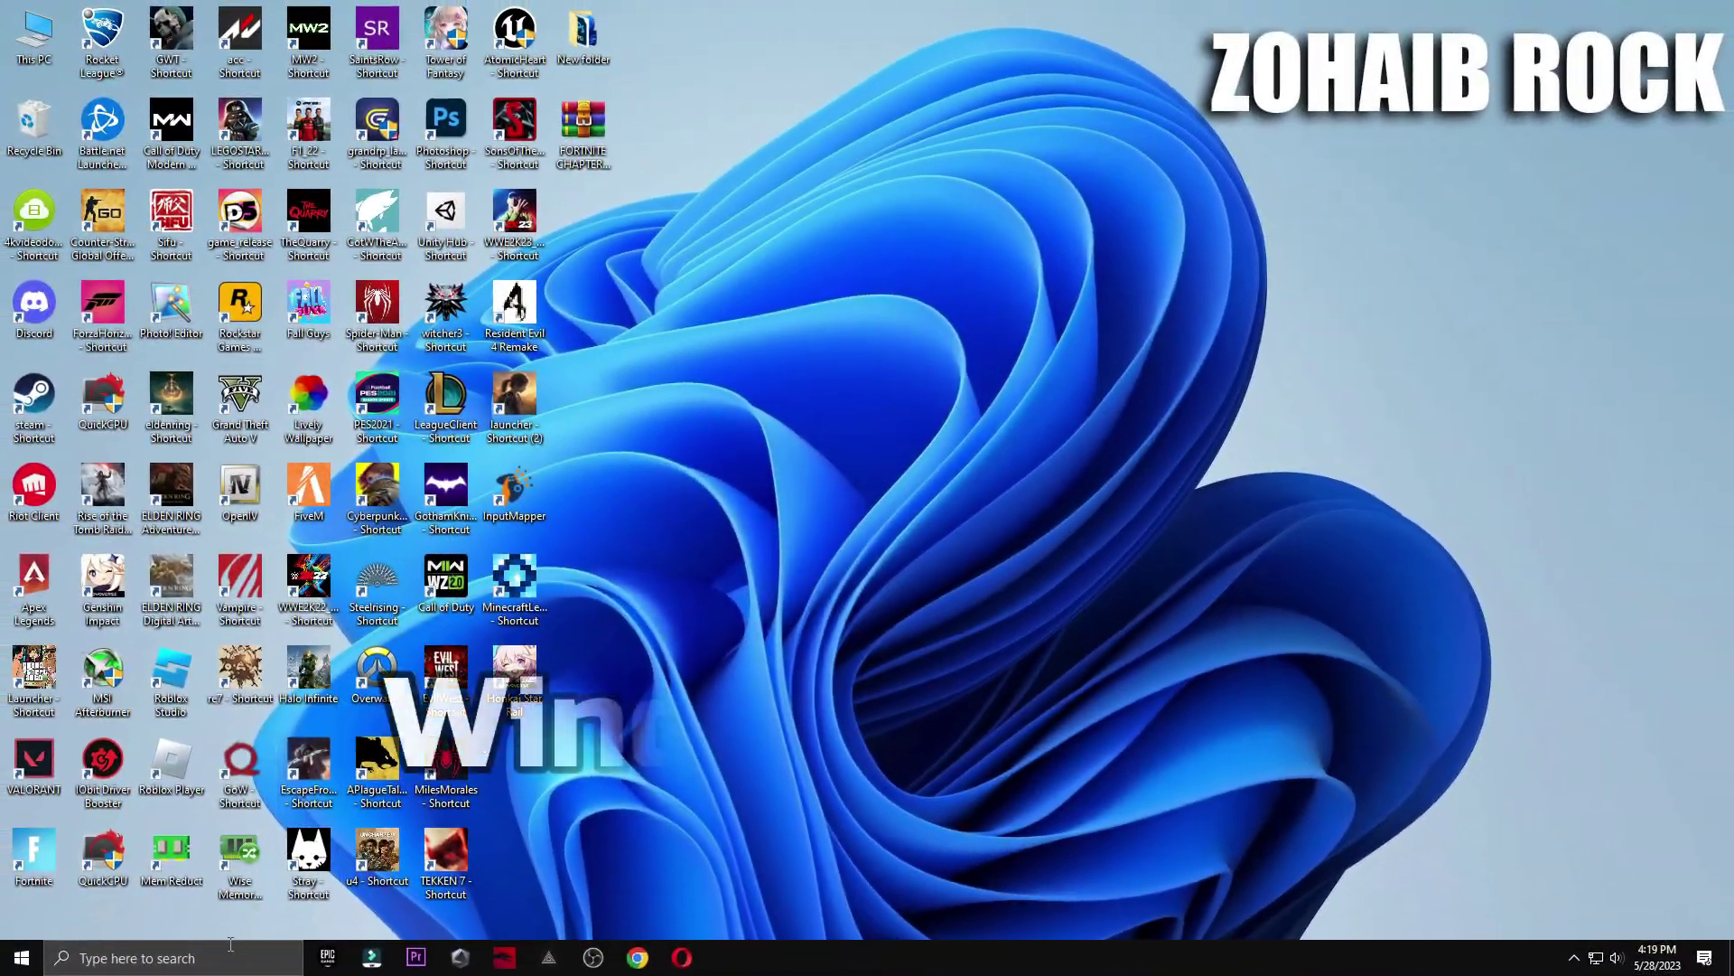
# Check for new Windows updates in the Windows Update settings, then close Settings
pyautogui.click(219, 964)
pyautogui.write('windows')
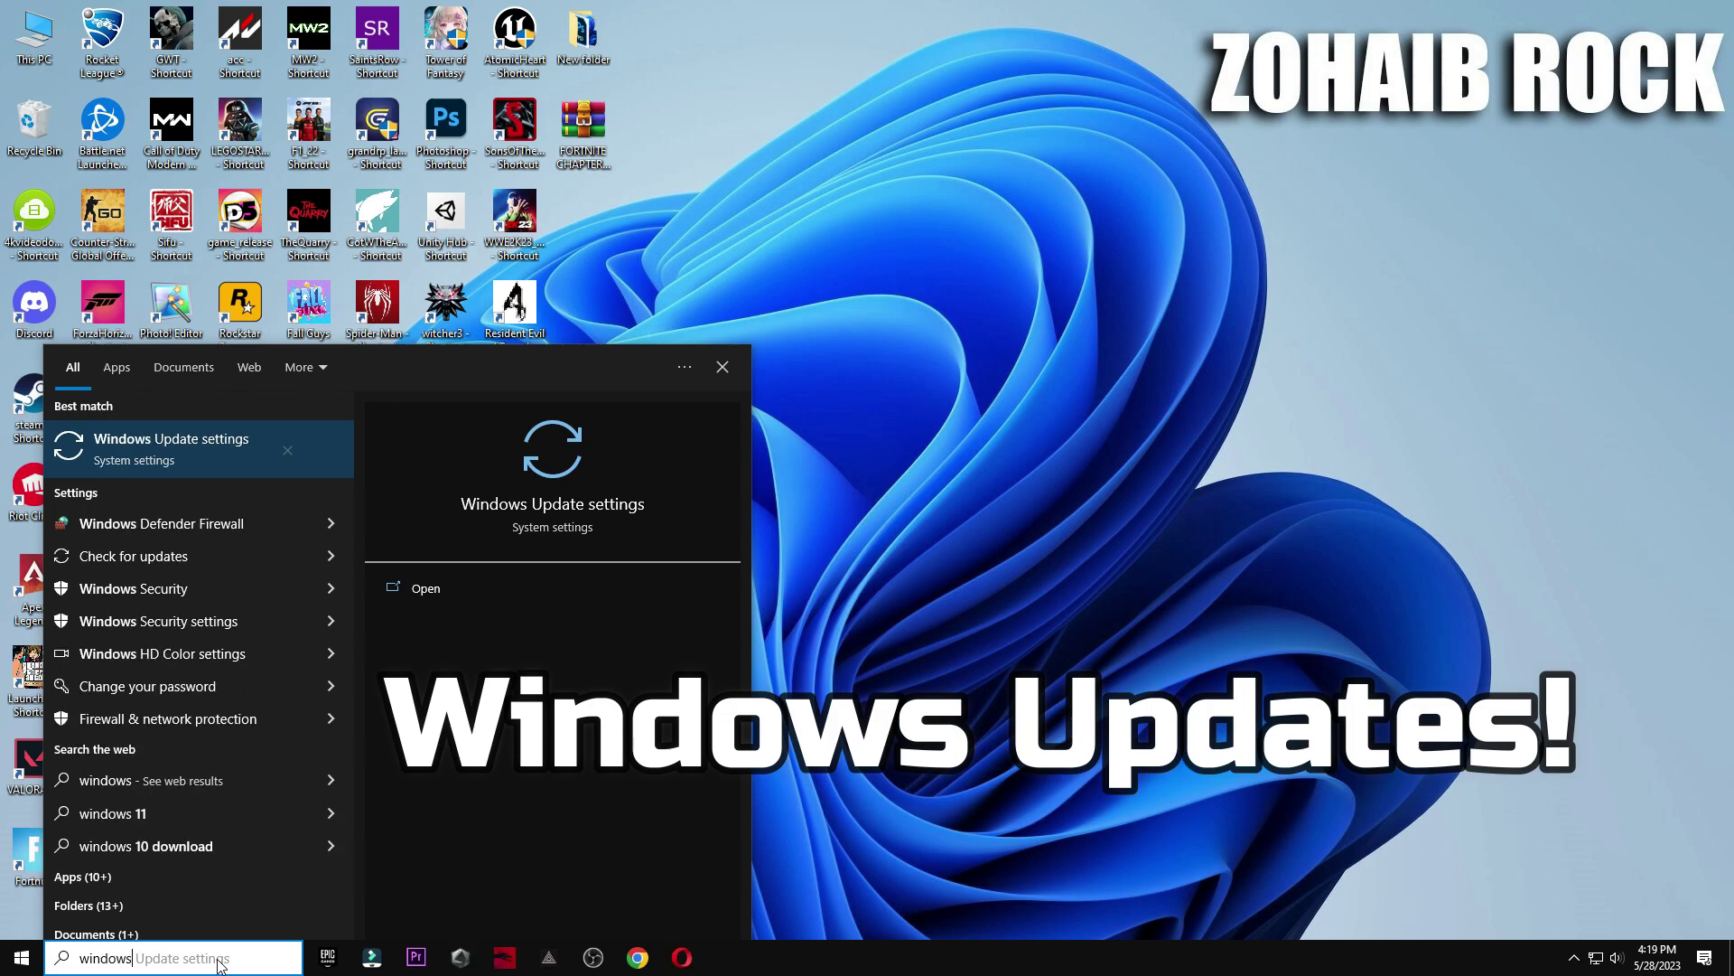
pyautogui.click(151, 457)
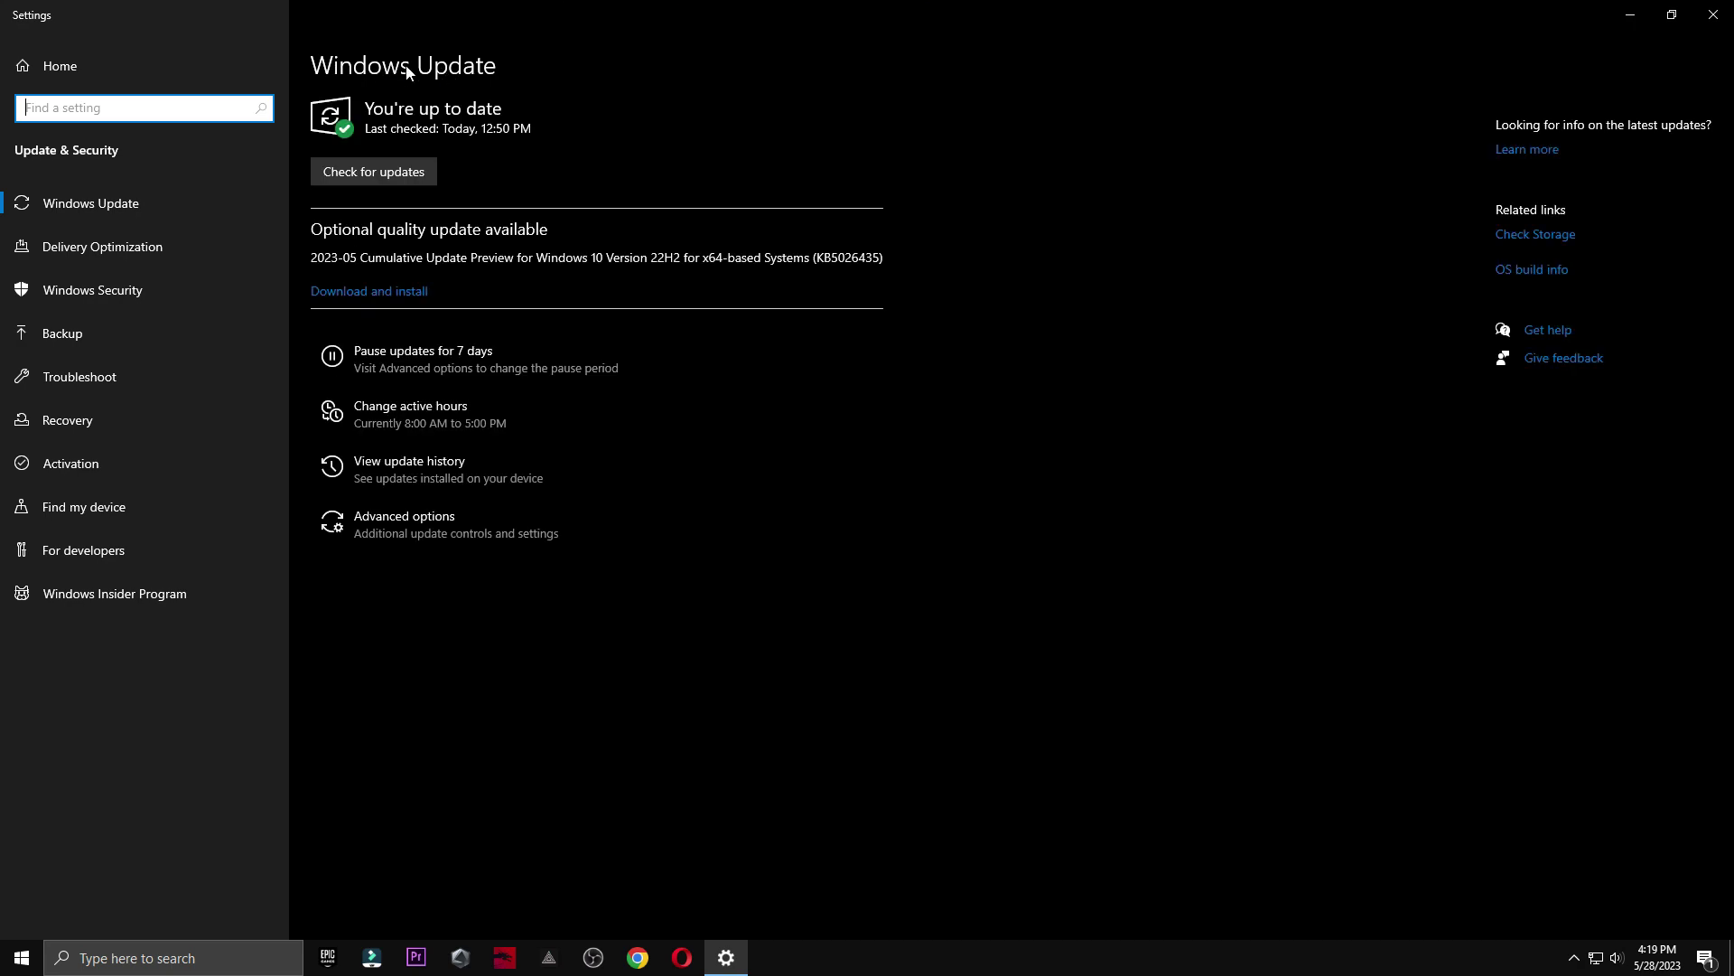
pyautogui.click(394, 174)
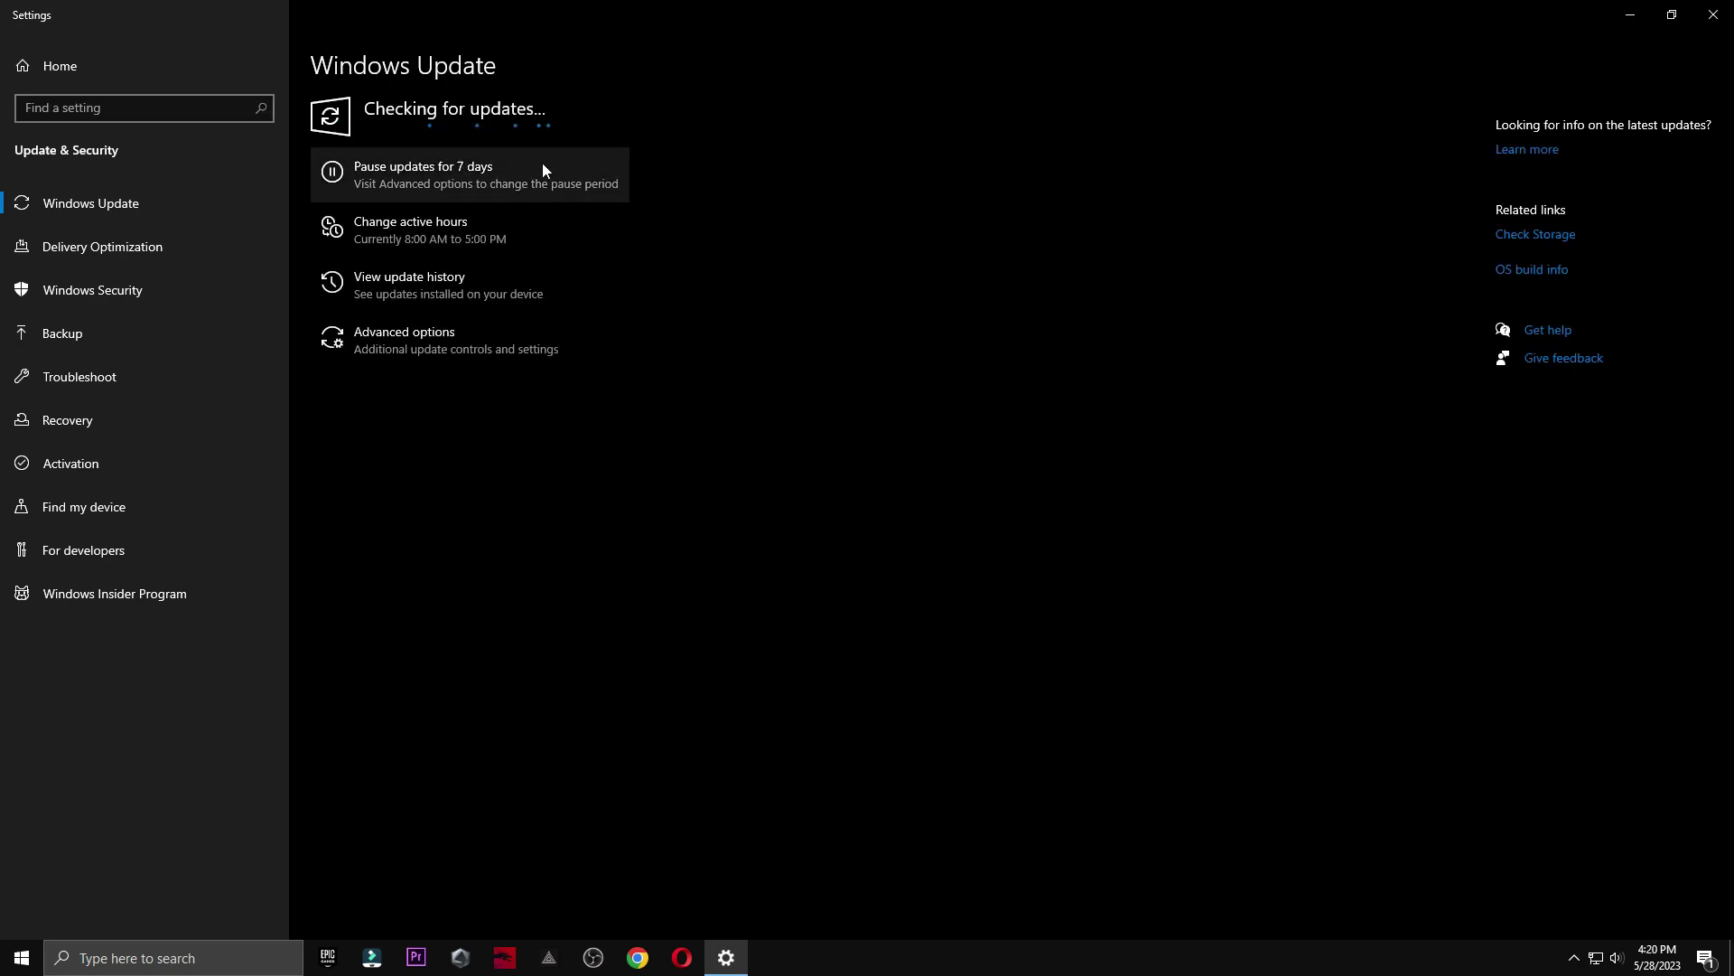
pyautogui.click(1712, 13)
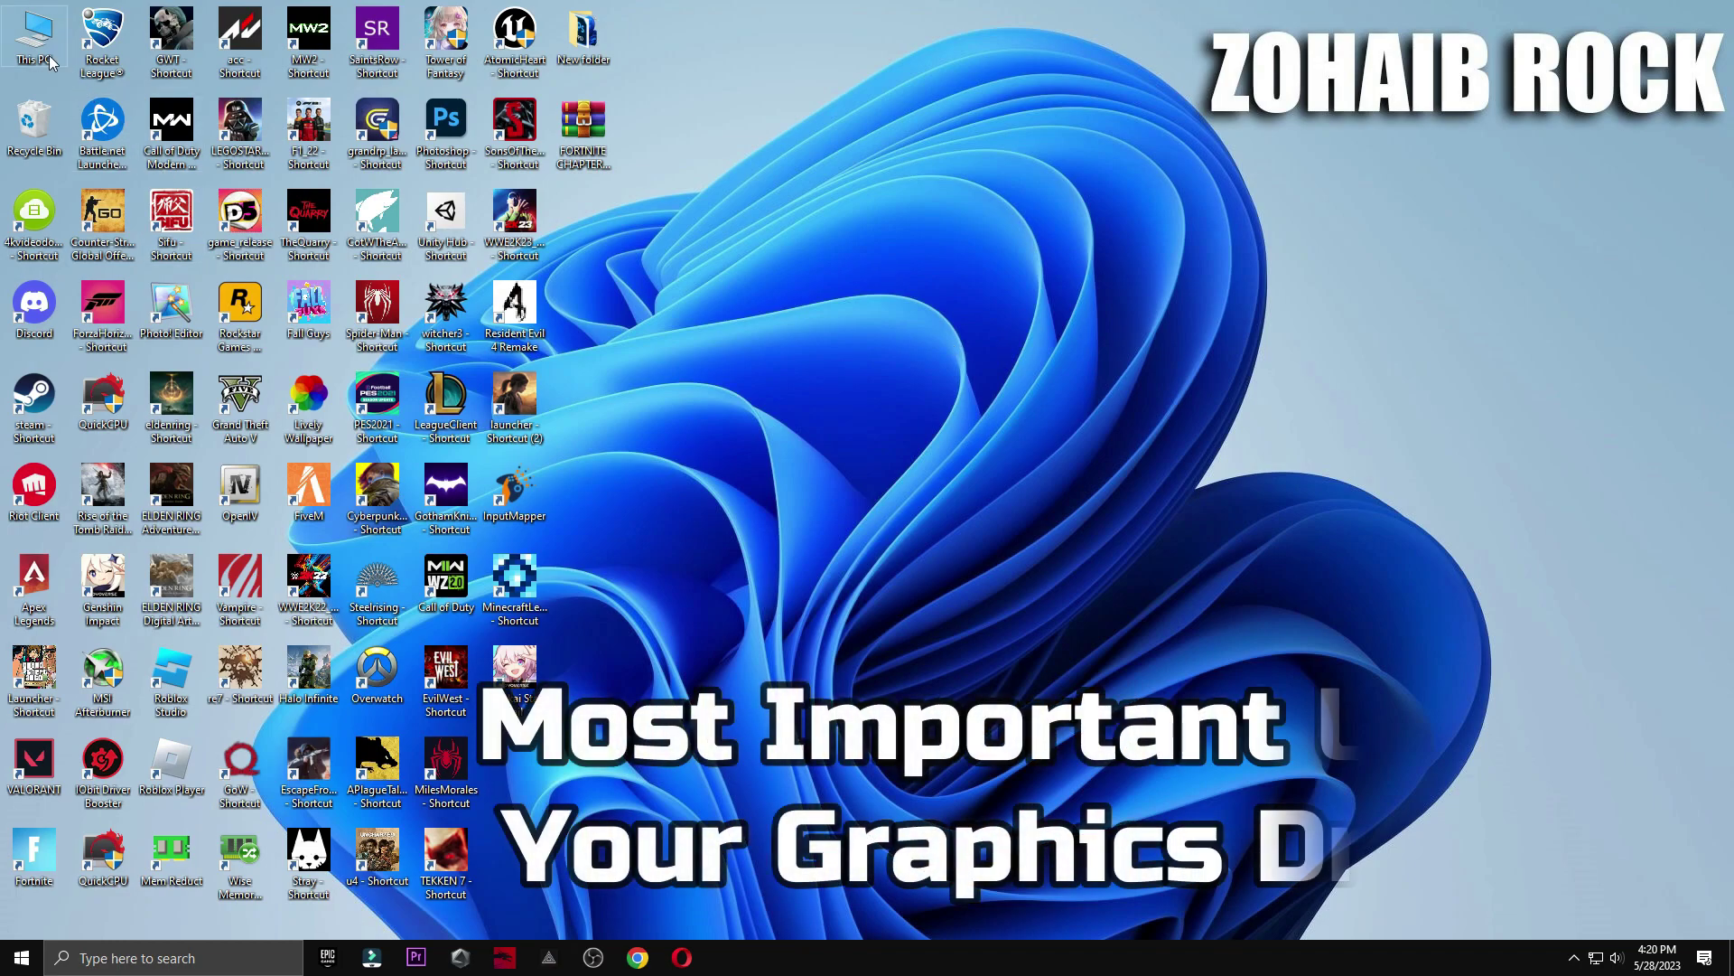
# Use Device Manager to search automatically for an updated driver for the NVIDIA GeForce RTX 3070, then close Computer Management
pyautogui.rightClick(49, 56)
pyautogui.click(154, 108)
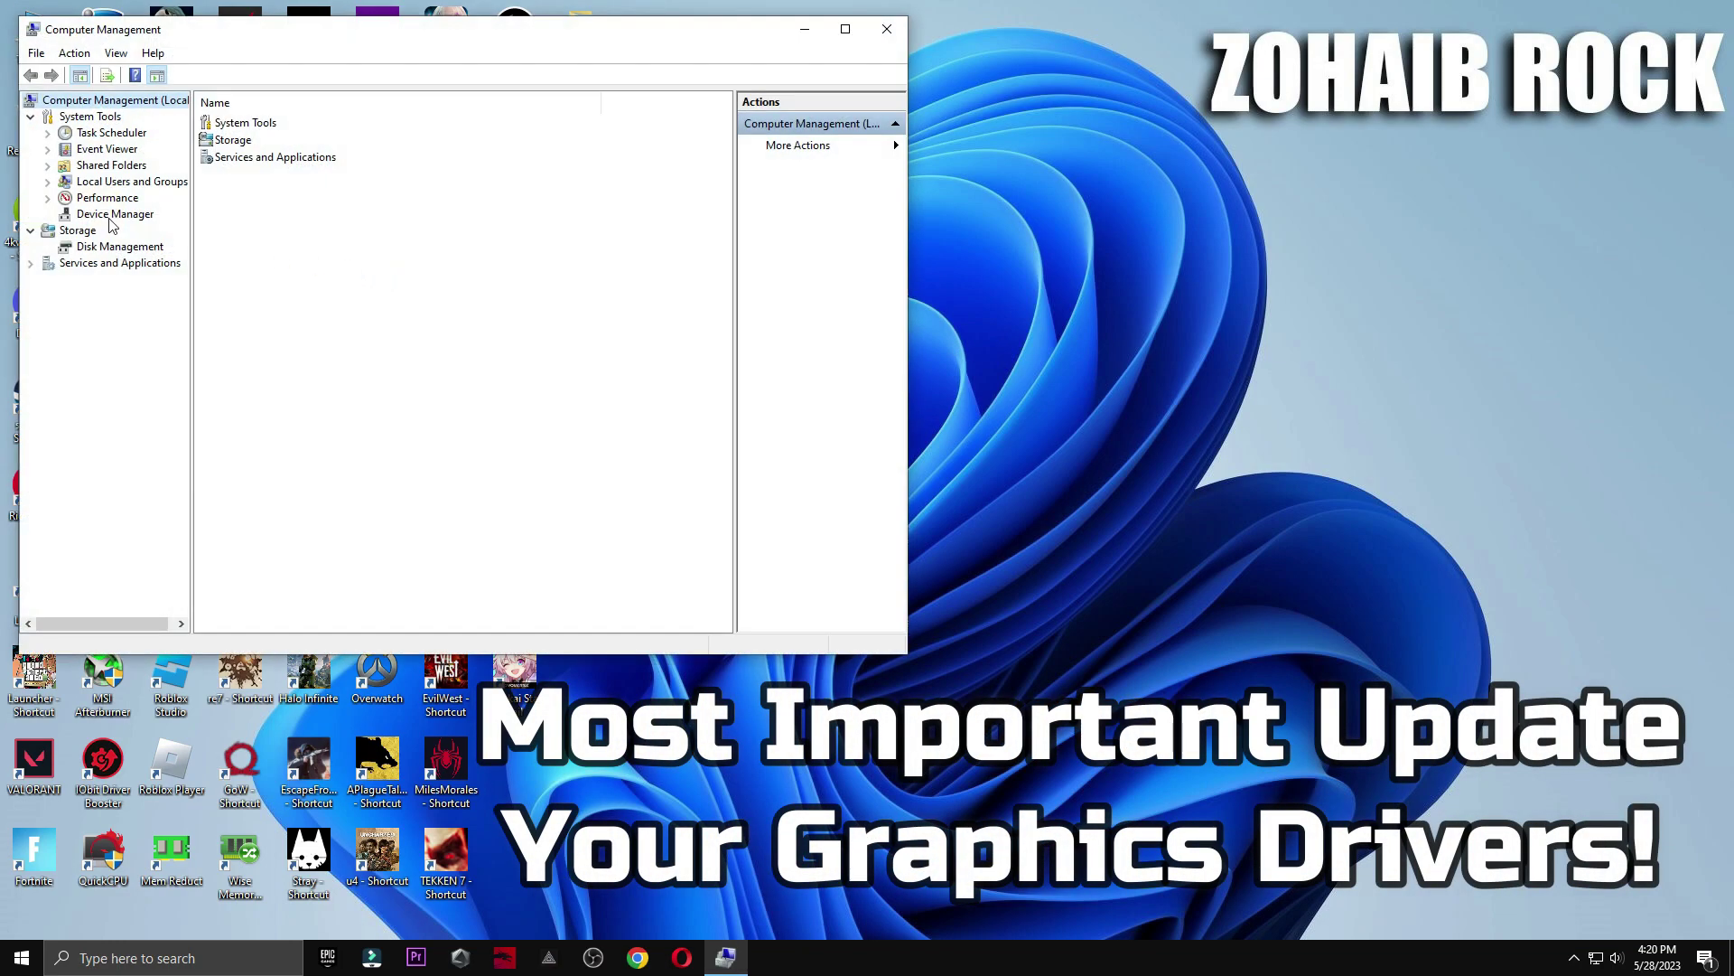
pyautogui.click(115, 214)
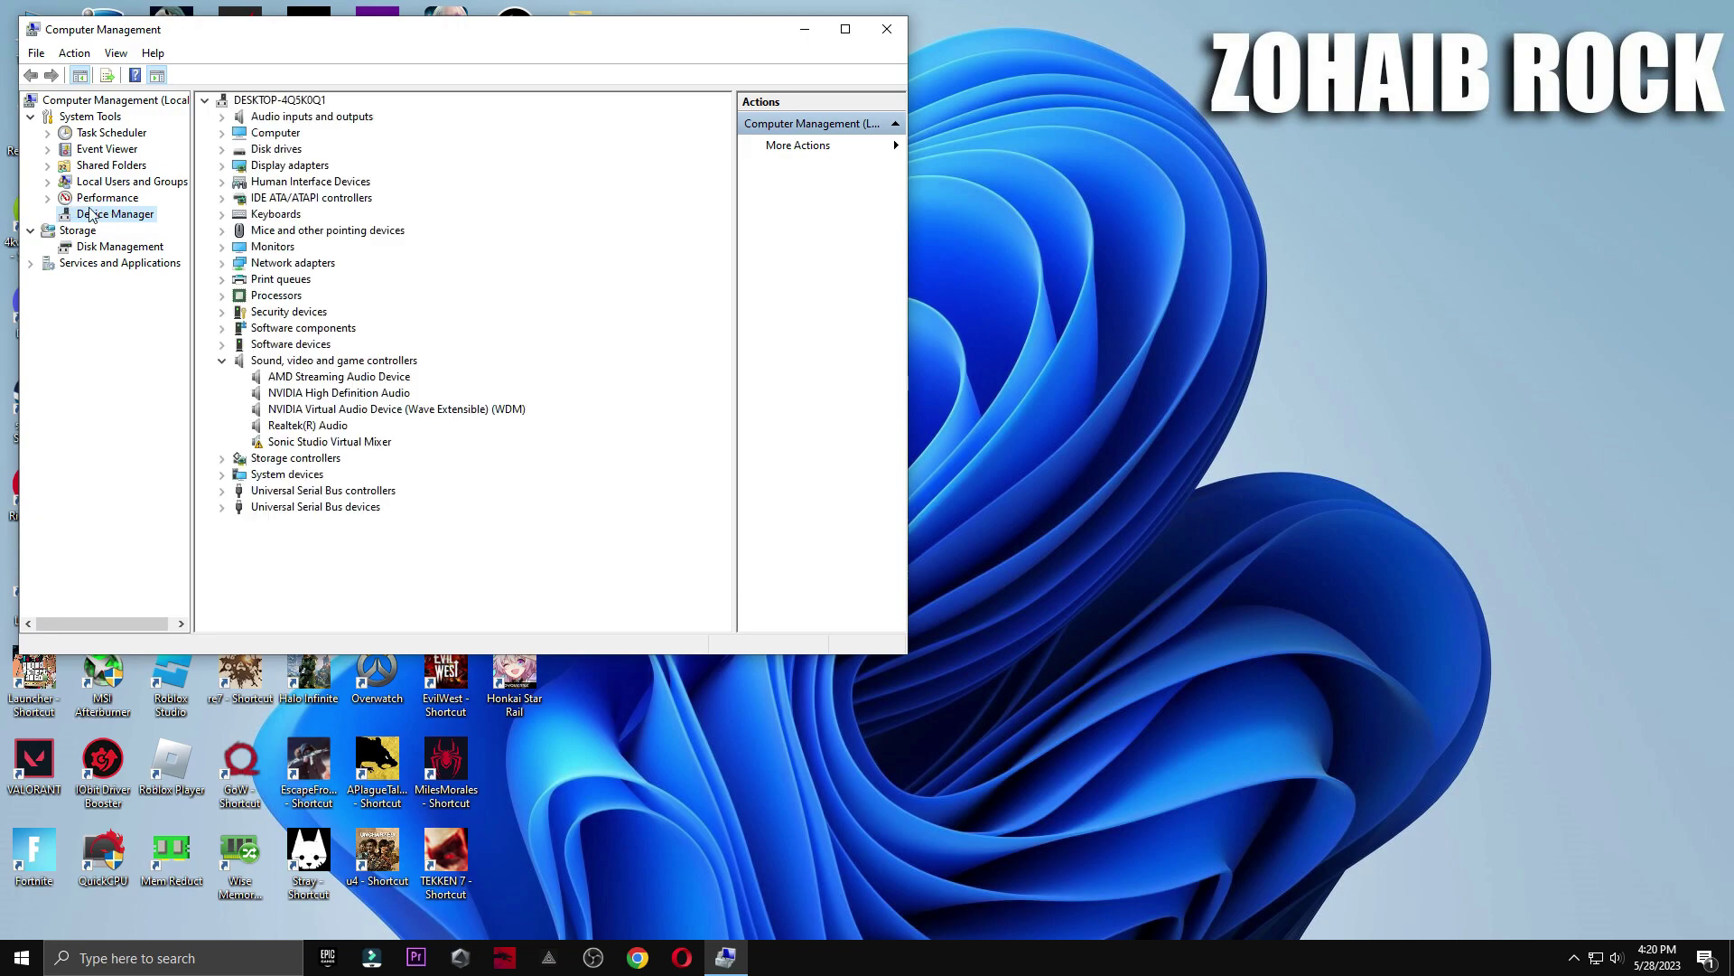
pyautogui.click(223, 167)
pyautogui.rightClick(330, 185)
pyautogui.click(379, 195)
pyautogui.click(424, 287)
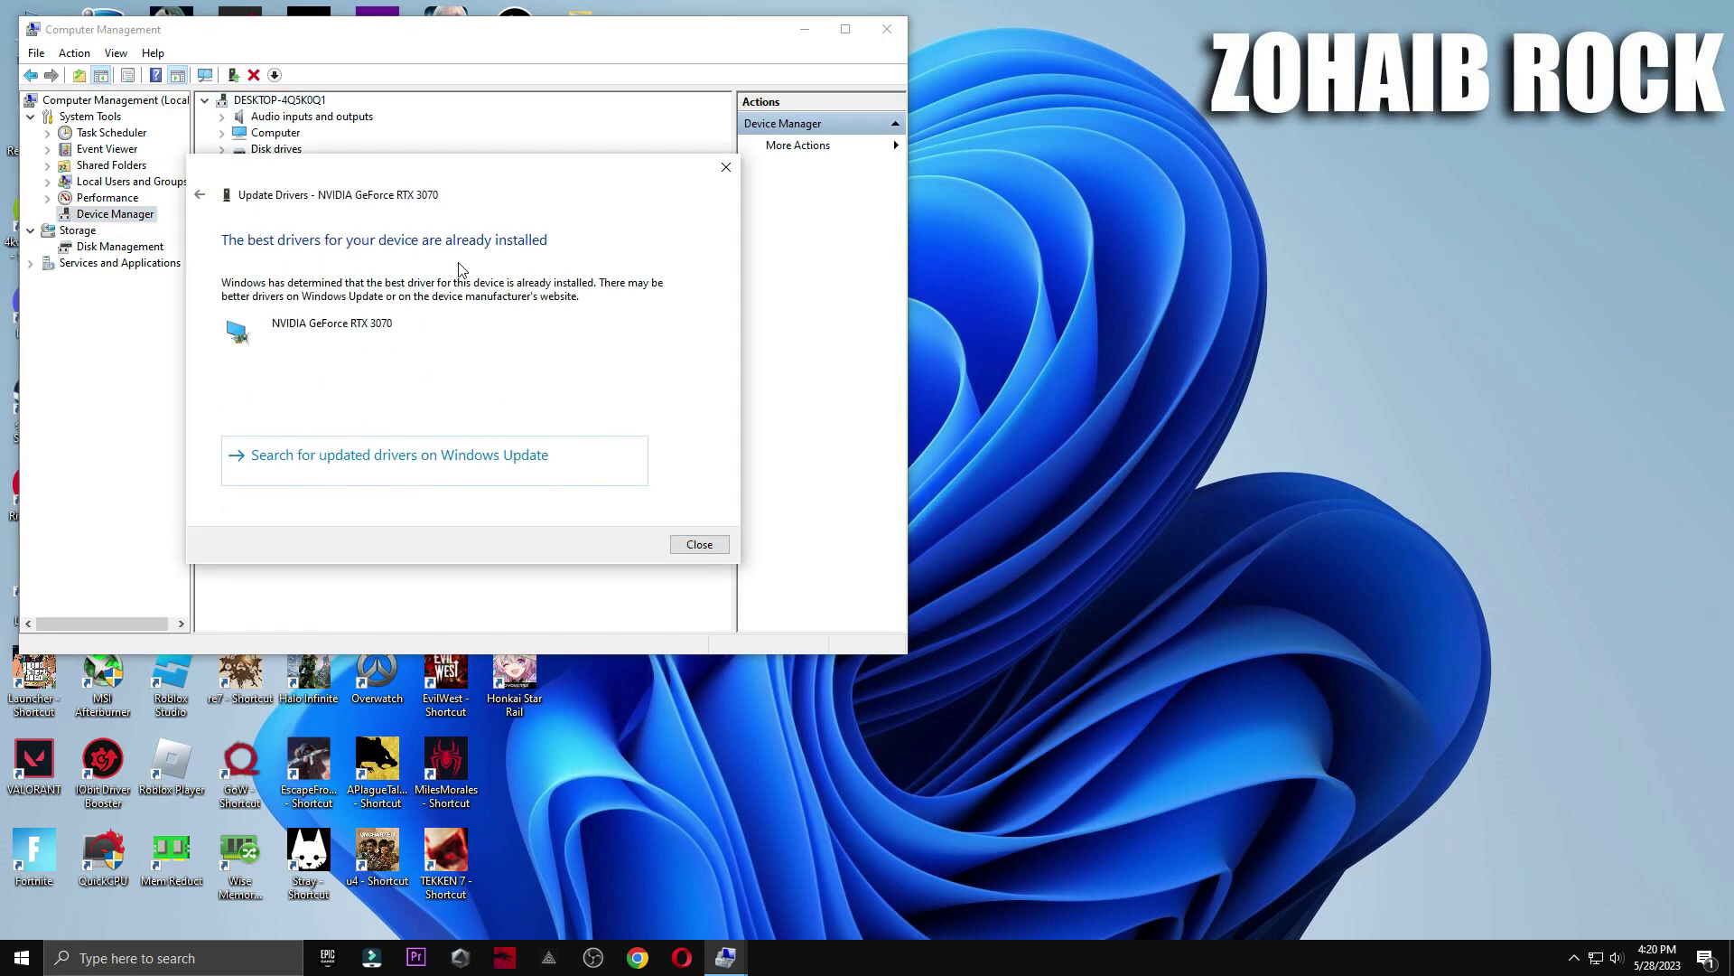
pyautogui.click(725, 167)
pyautogui.click(886, 29)
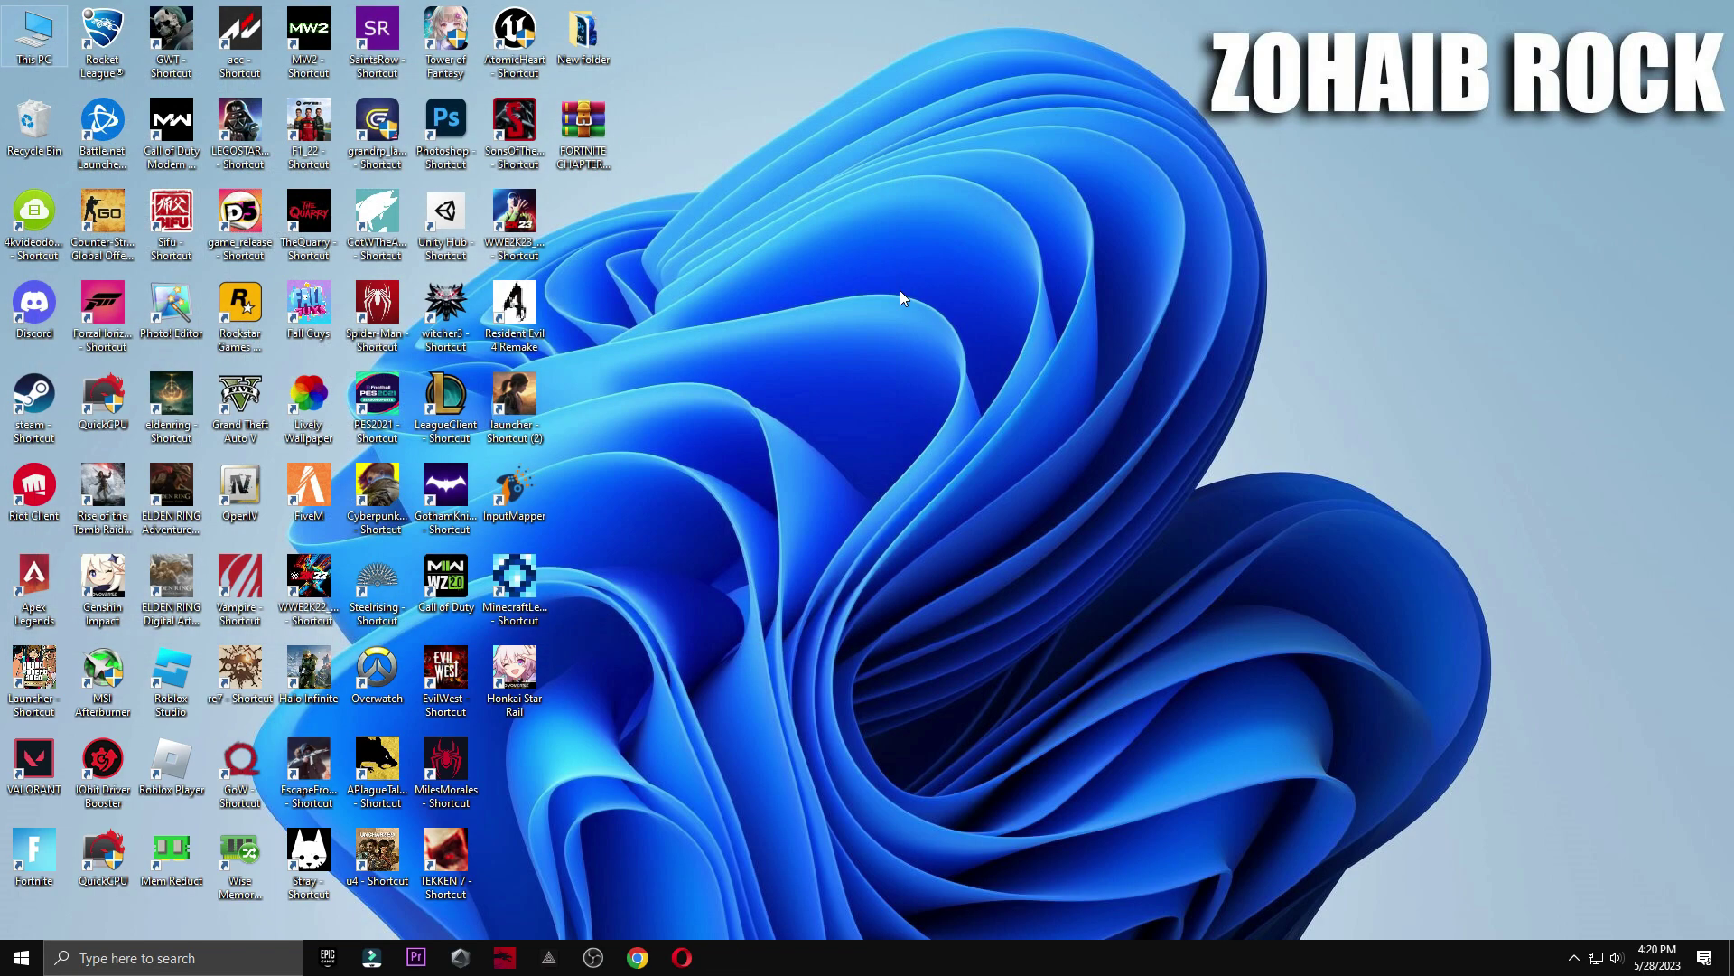
# Extract the FORTNITE CHAPTER 4 FPS BOOST PACK archive onto the desktop and place the archive and extracted folder side by side
pyautogui.moveTo(582, 127); pyautogui.dragTo(926, 213)
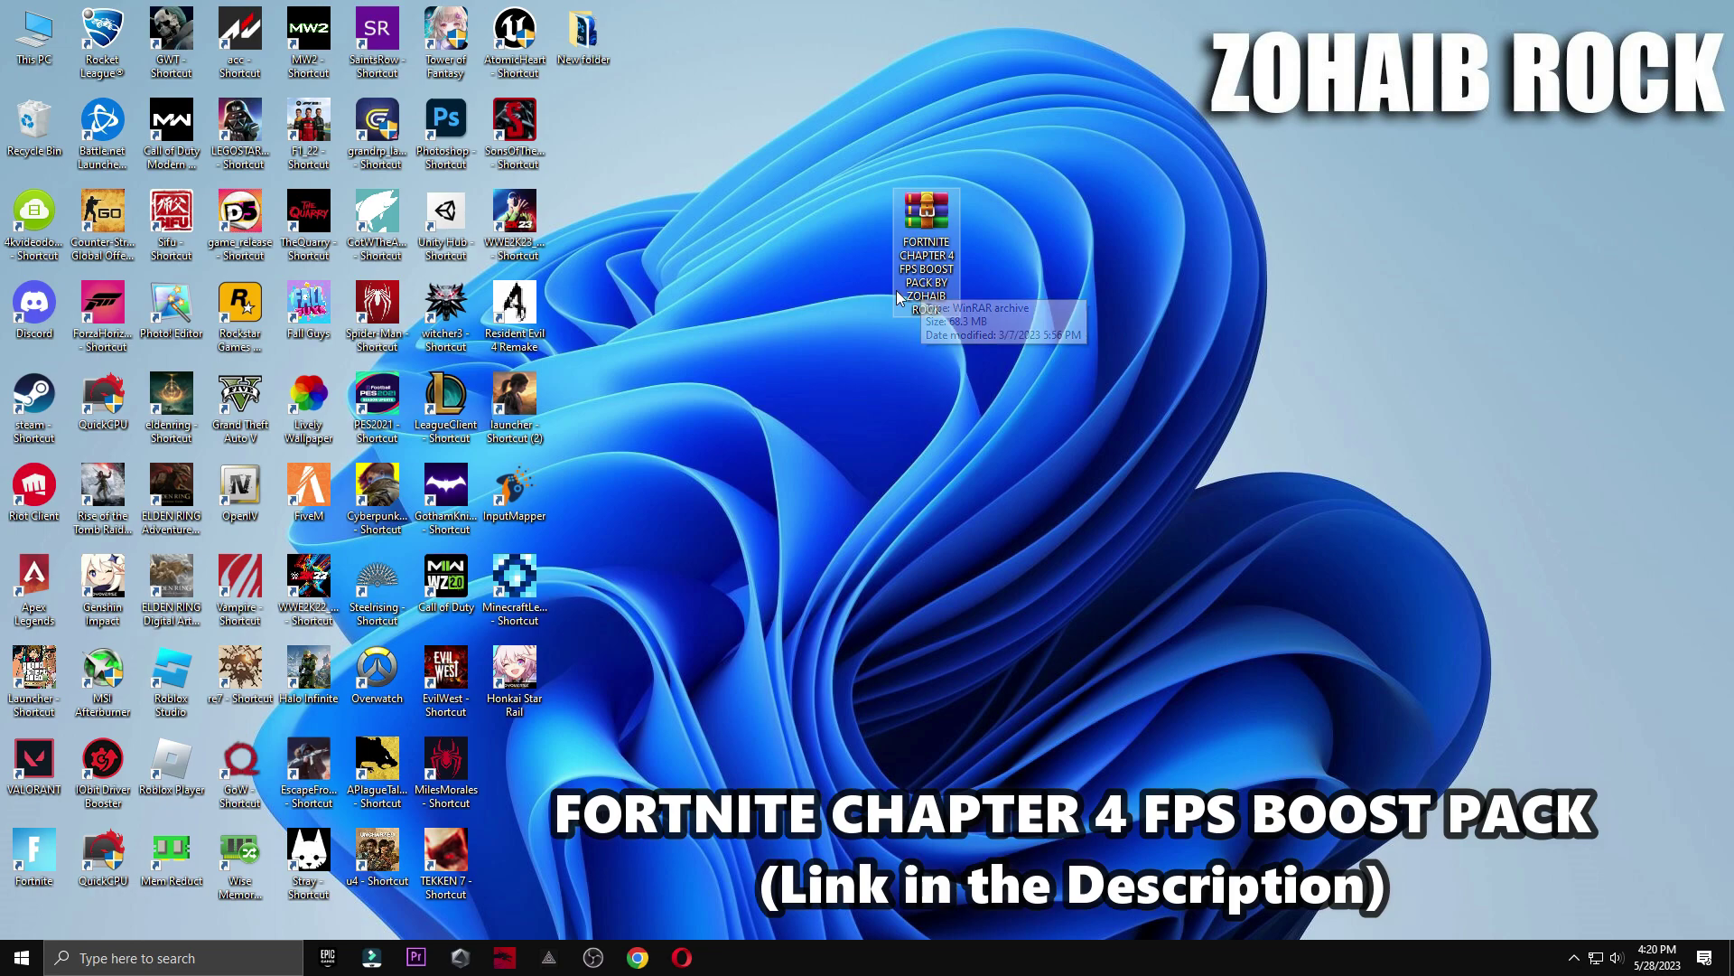
pyautogui.rightClick(926, 249)
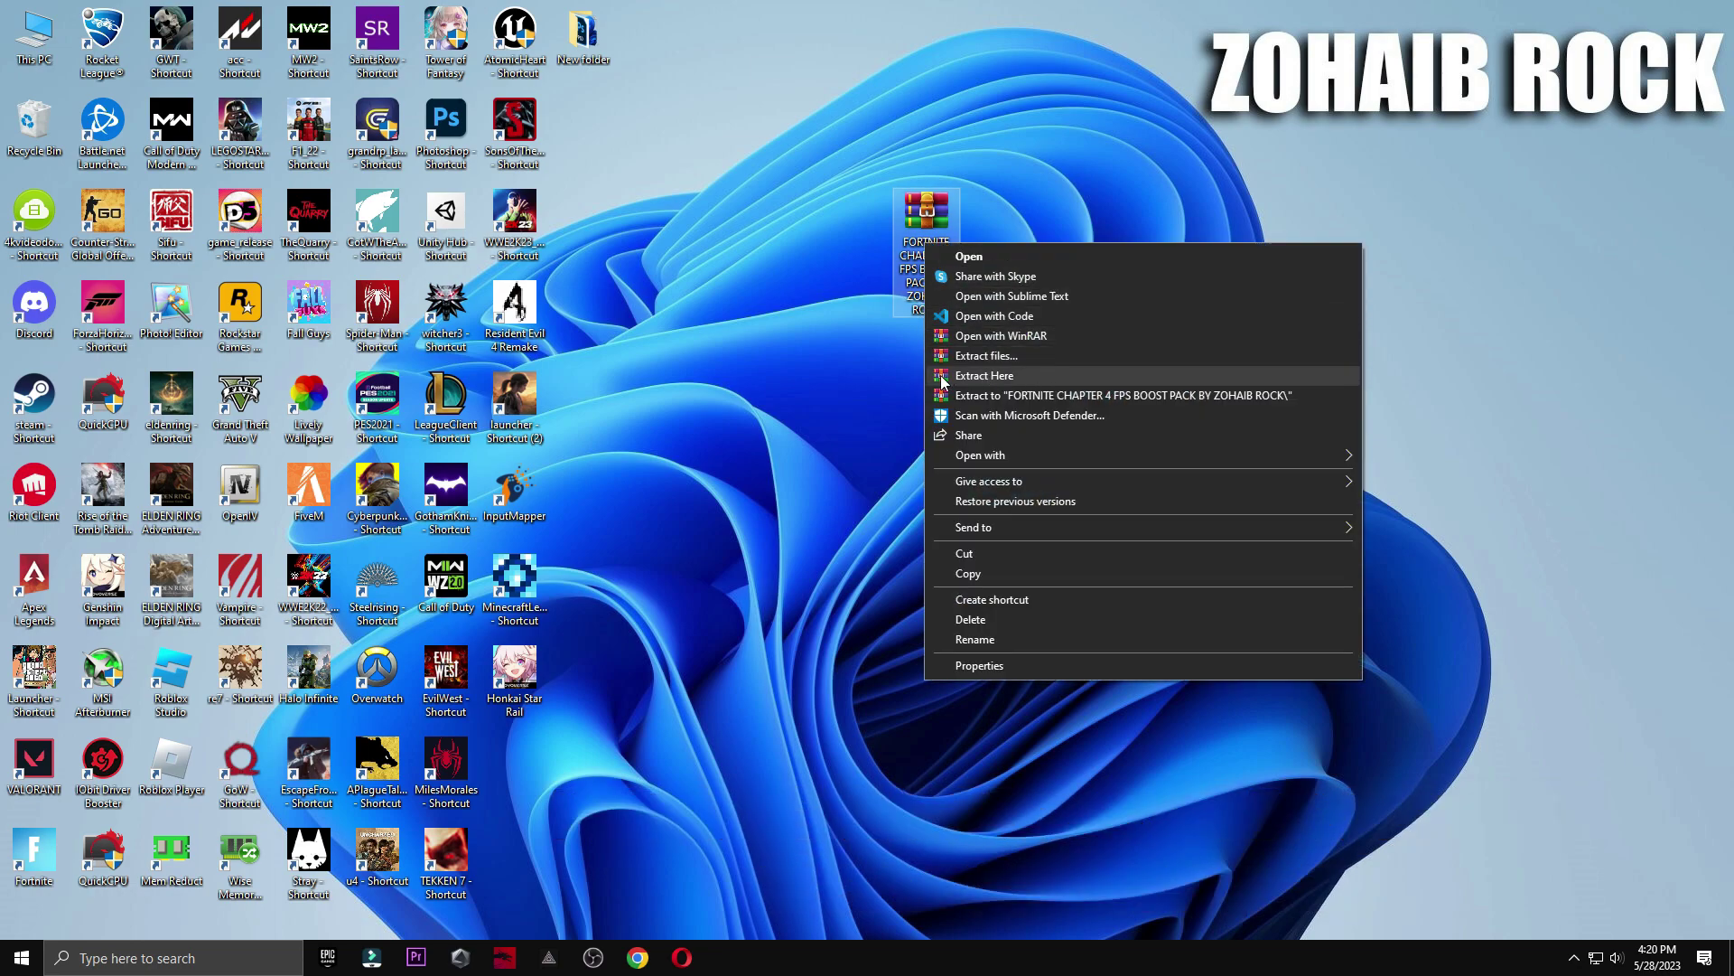
pyautogui.click(990, 373)
pyautogui.moveTo(515, 763); pyautogui.dragTo(1005, 259)
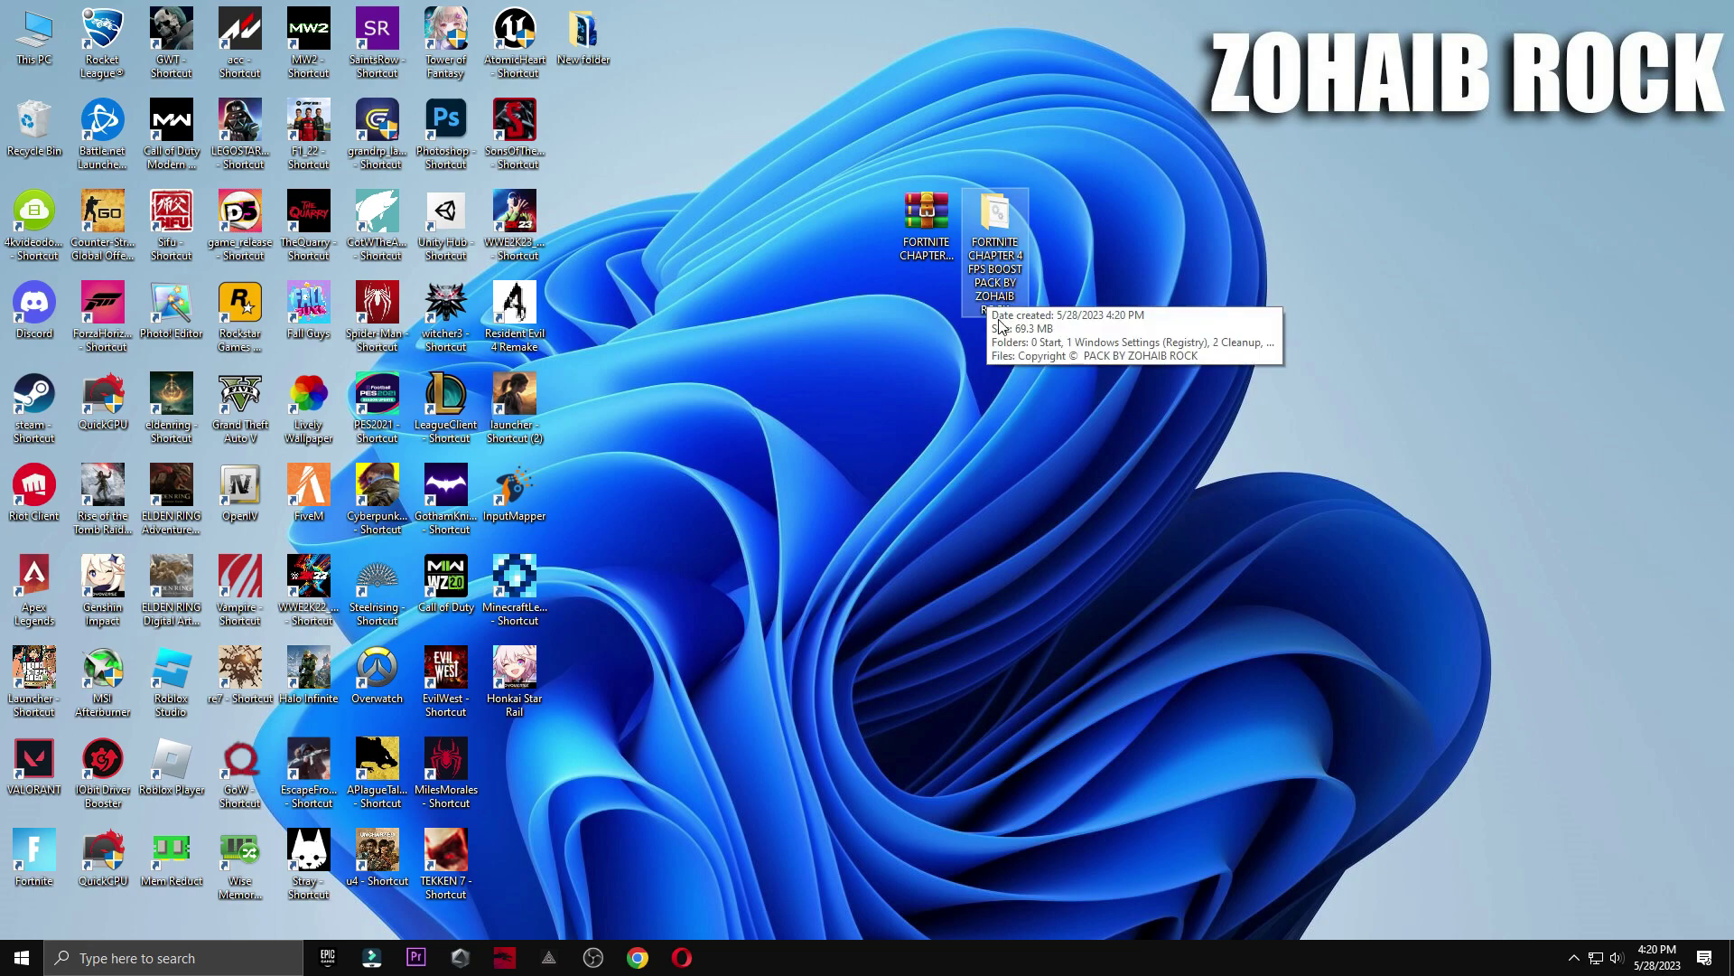
# Launch Create A Restore Point from the pack's 0 Start folder and confirm system protection as turned on for Local Disk (C:)
pyautogui.doubleClick(984, 214)
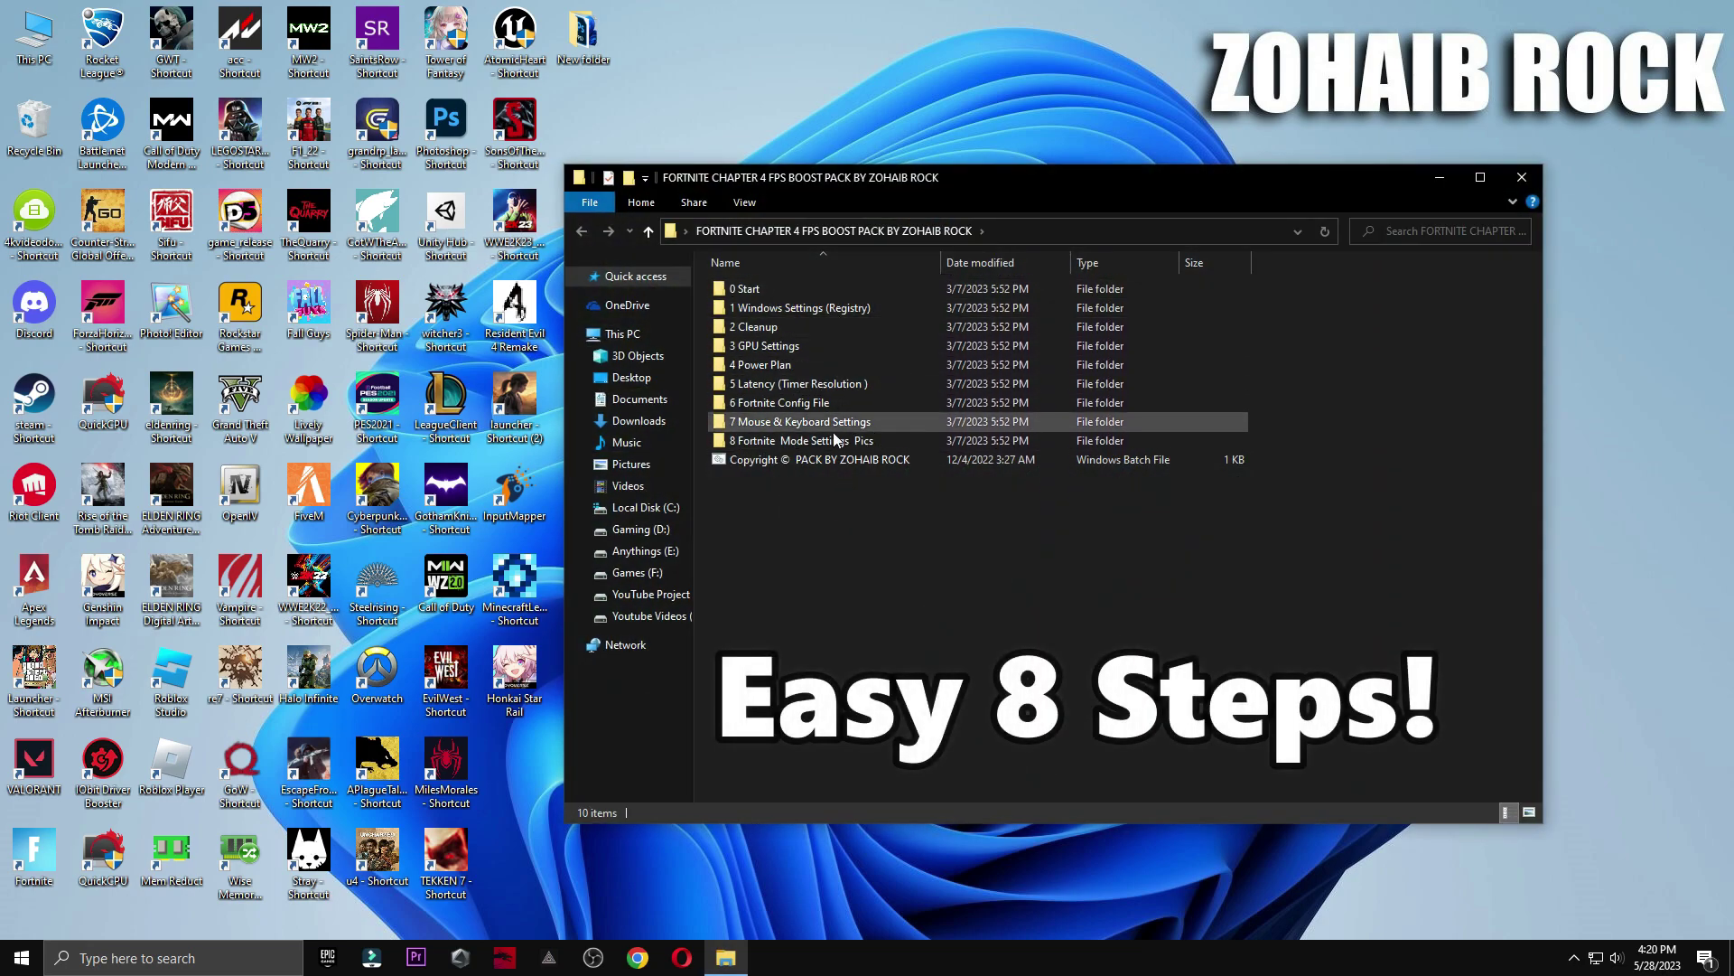
pyautogui.doubleClick(820, 293)
pyautogui.doubleClick(824, 293)
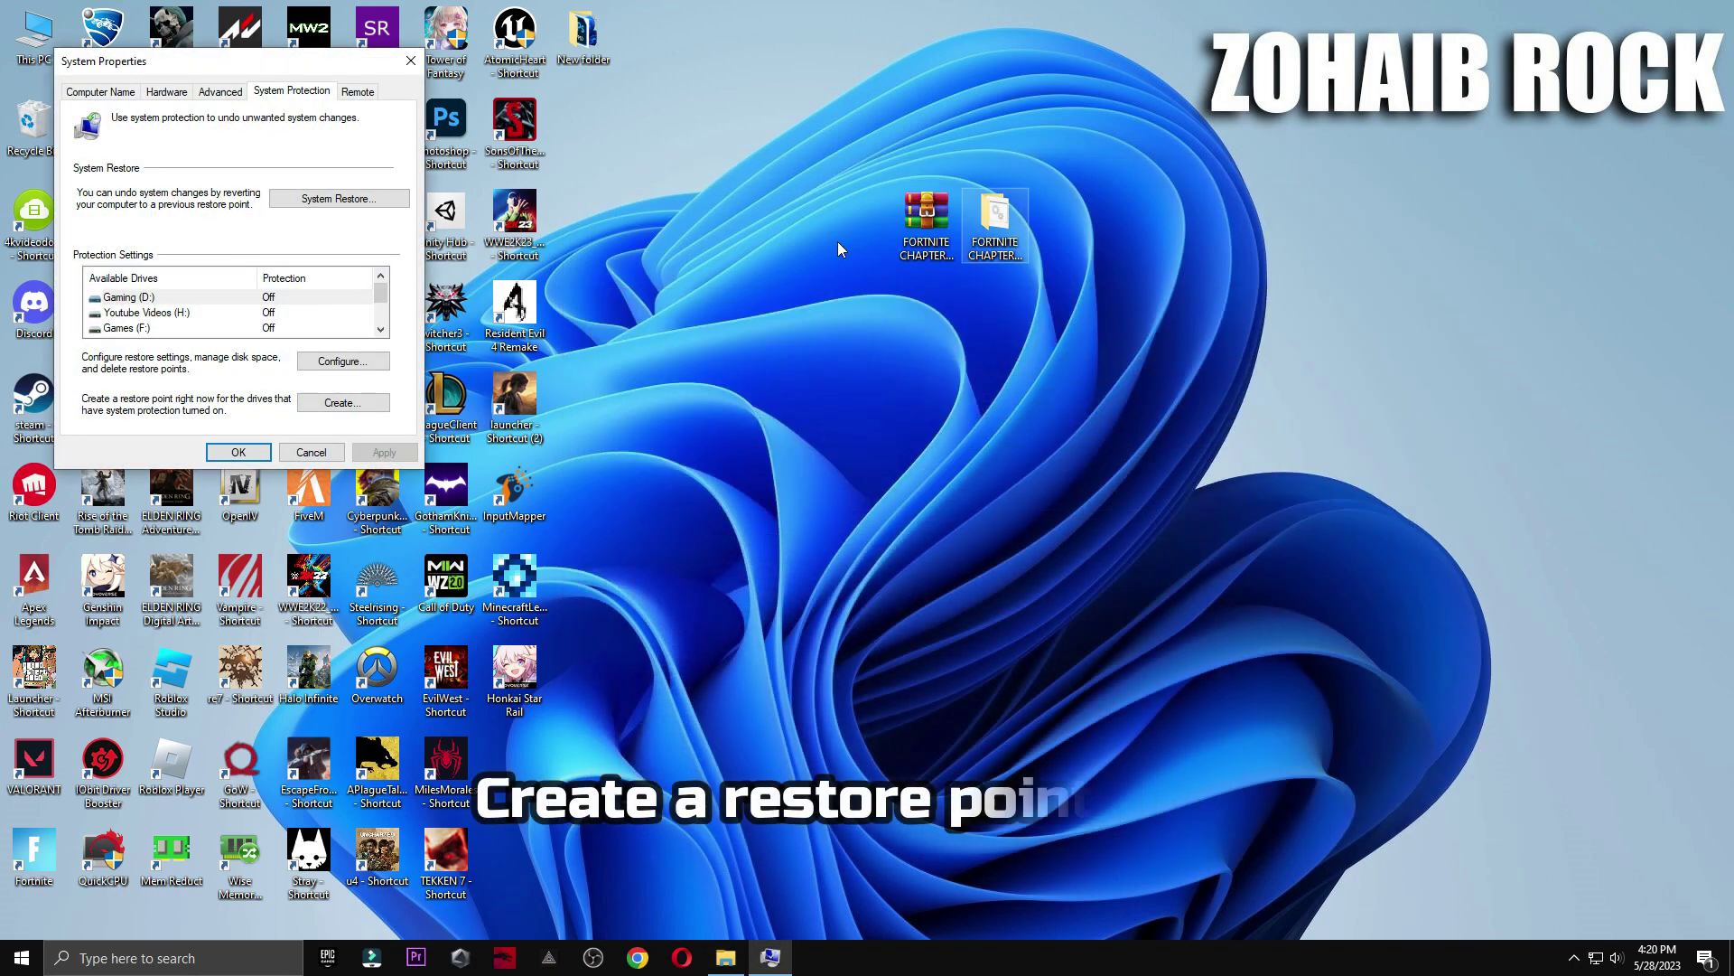
pyautogui.moveTo(289, 64); pyautogui.dragTo(1025, 149)
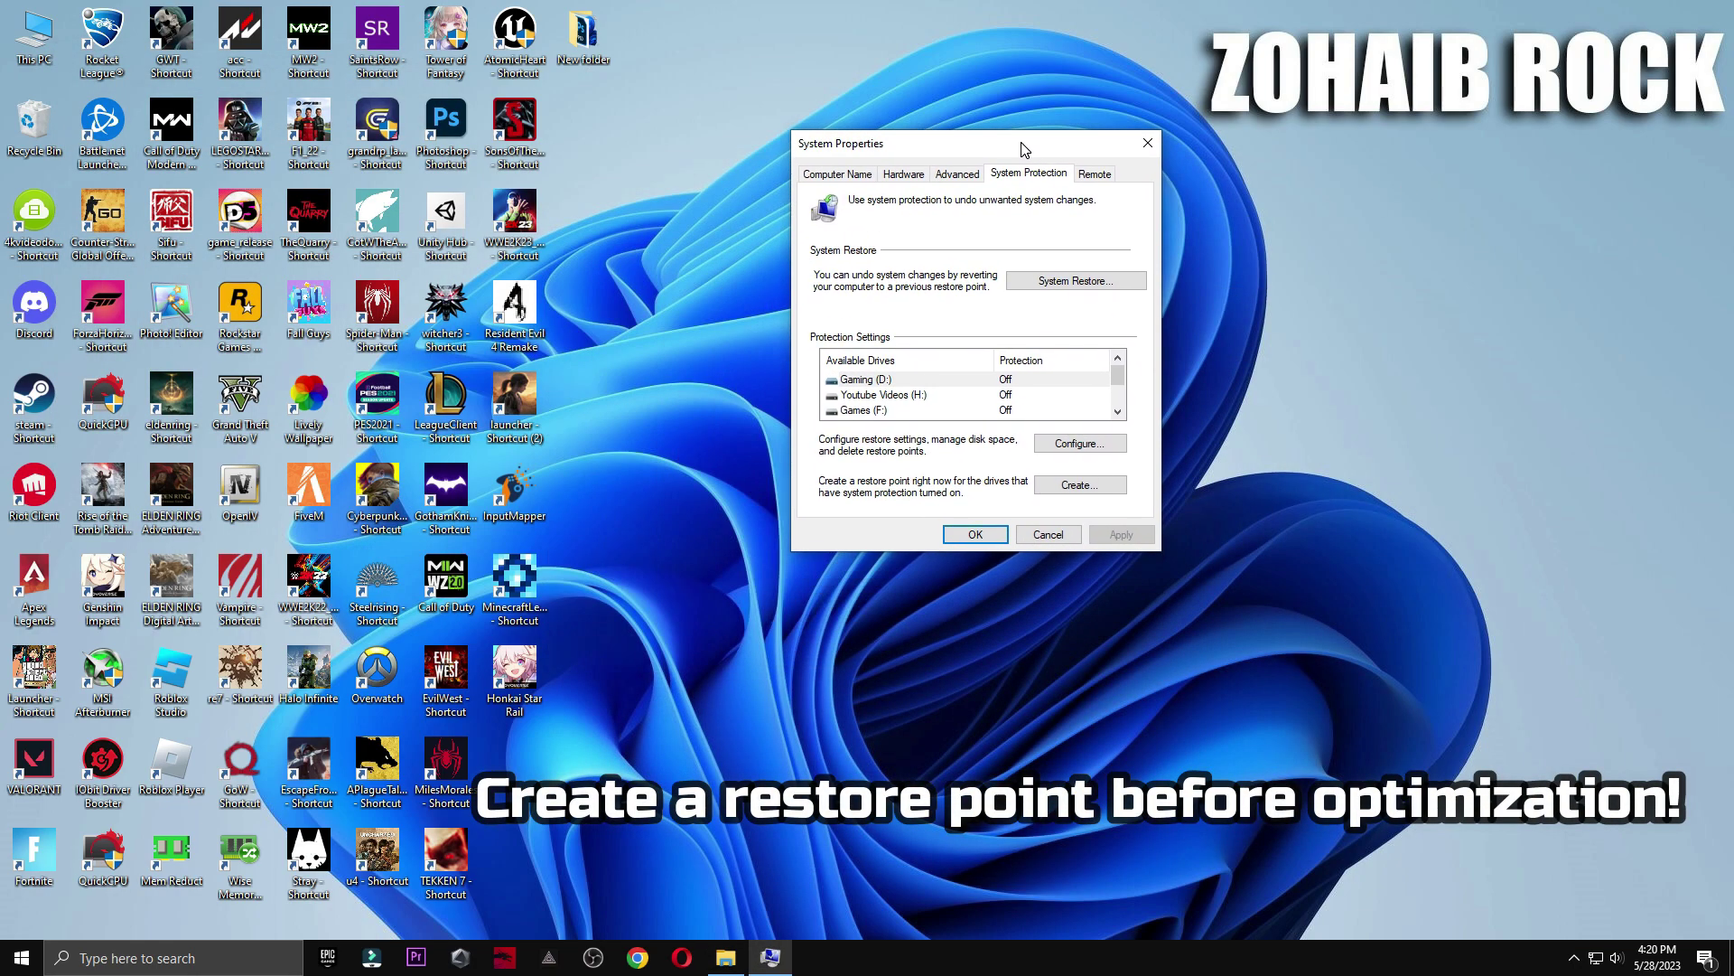
pyautogui.scroll(-1, 914, 389)
pyautogui.click(953, 395)
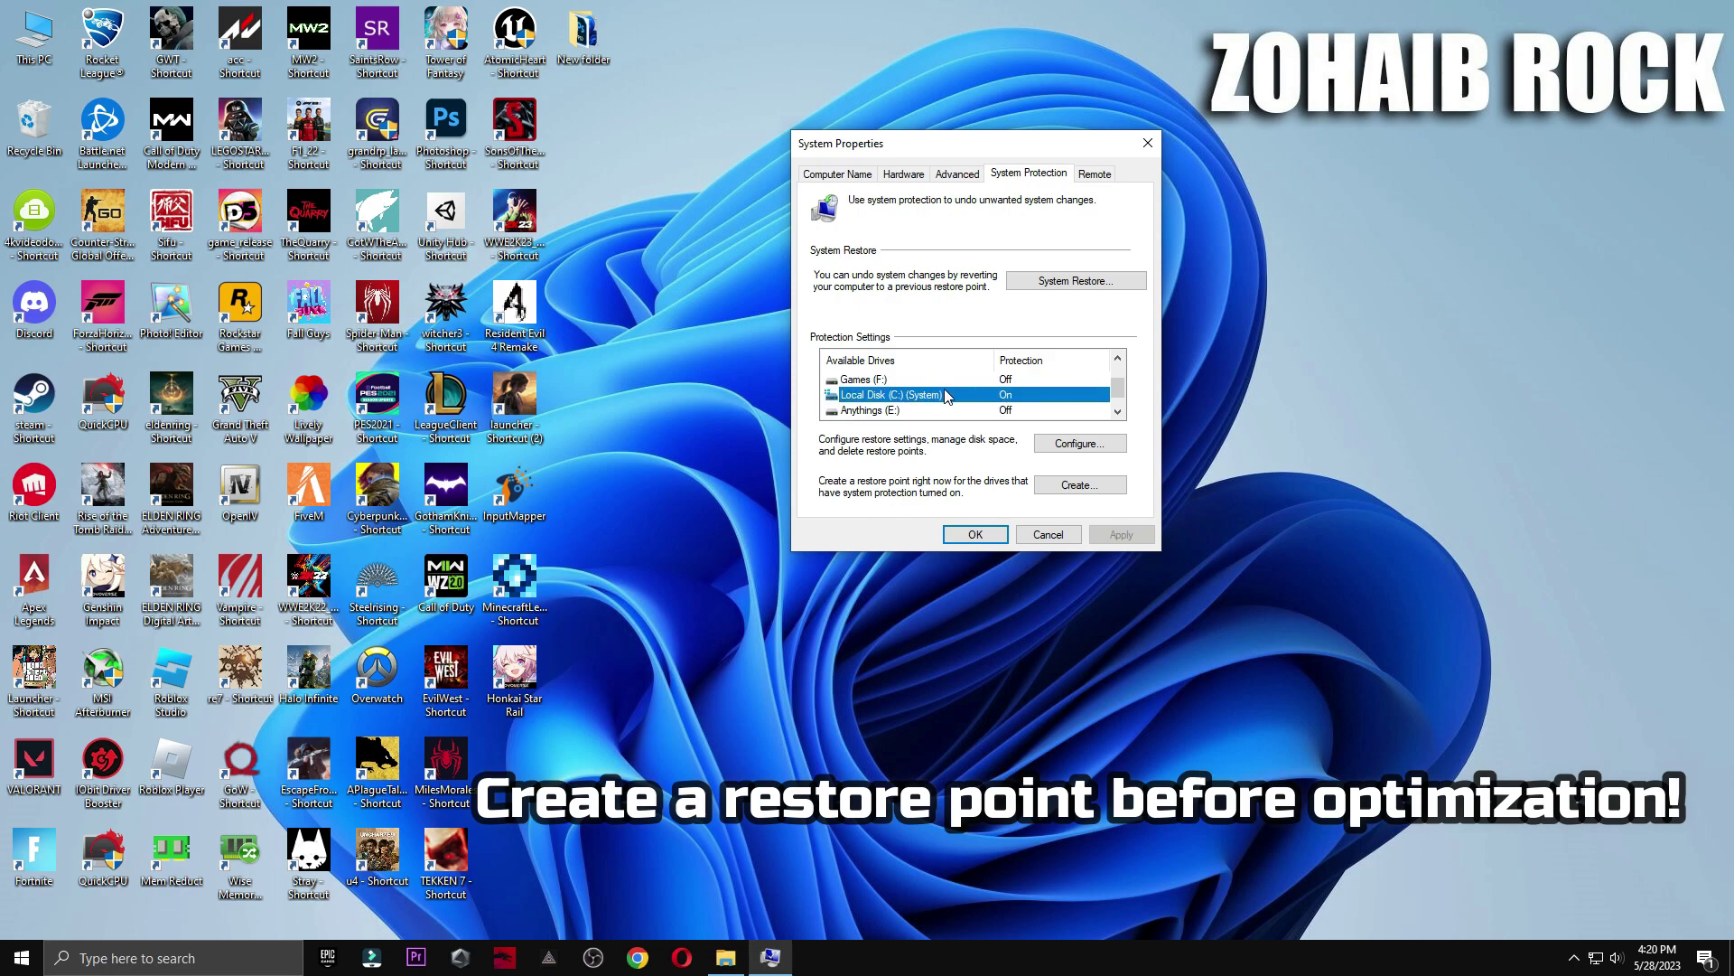
pyautogui.click(1112, 447)
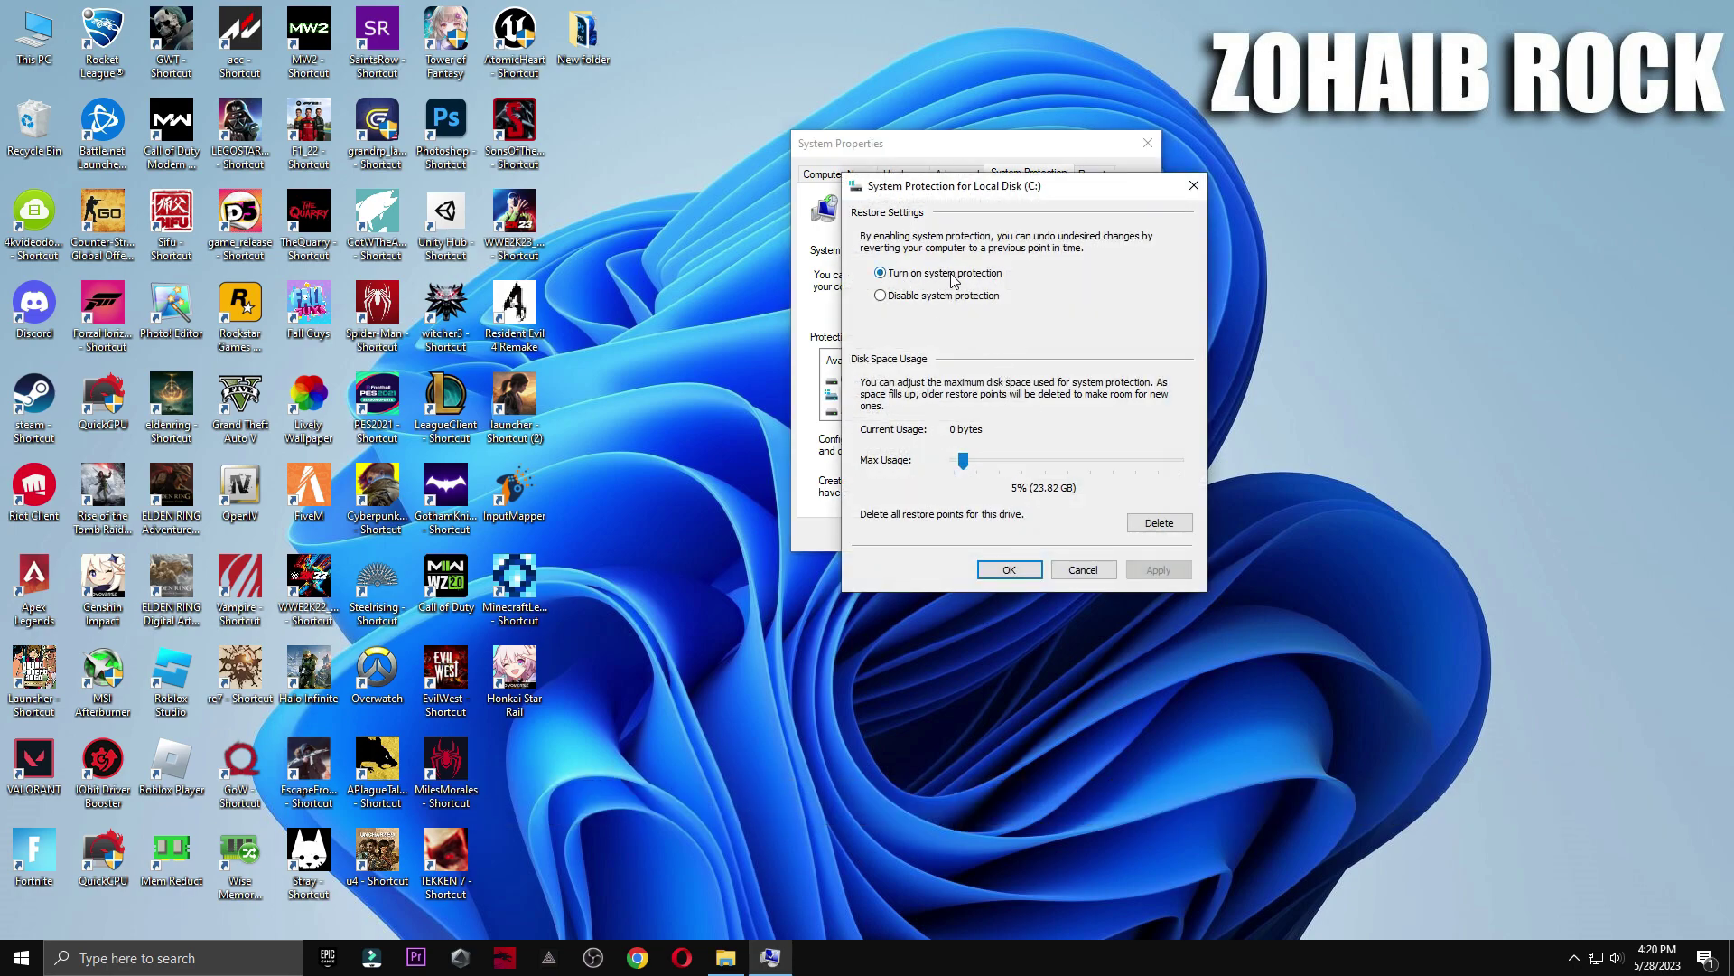
pyautogui.click(1019, 571)
# Create a restore point described as "backup" and close System Properties
pyautogui.click(1087, 489)
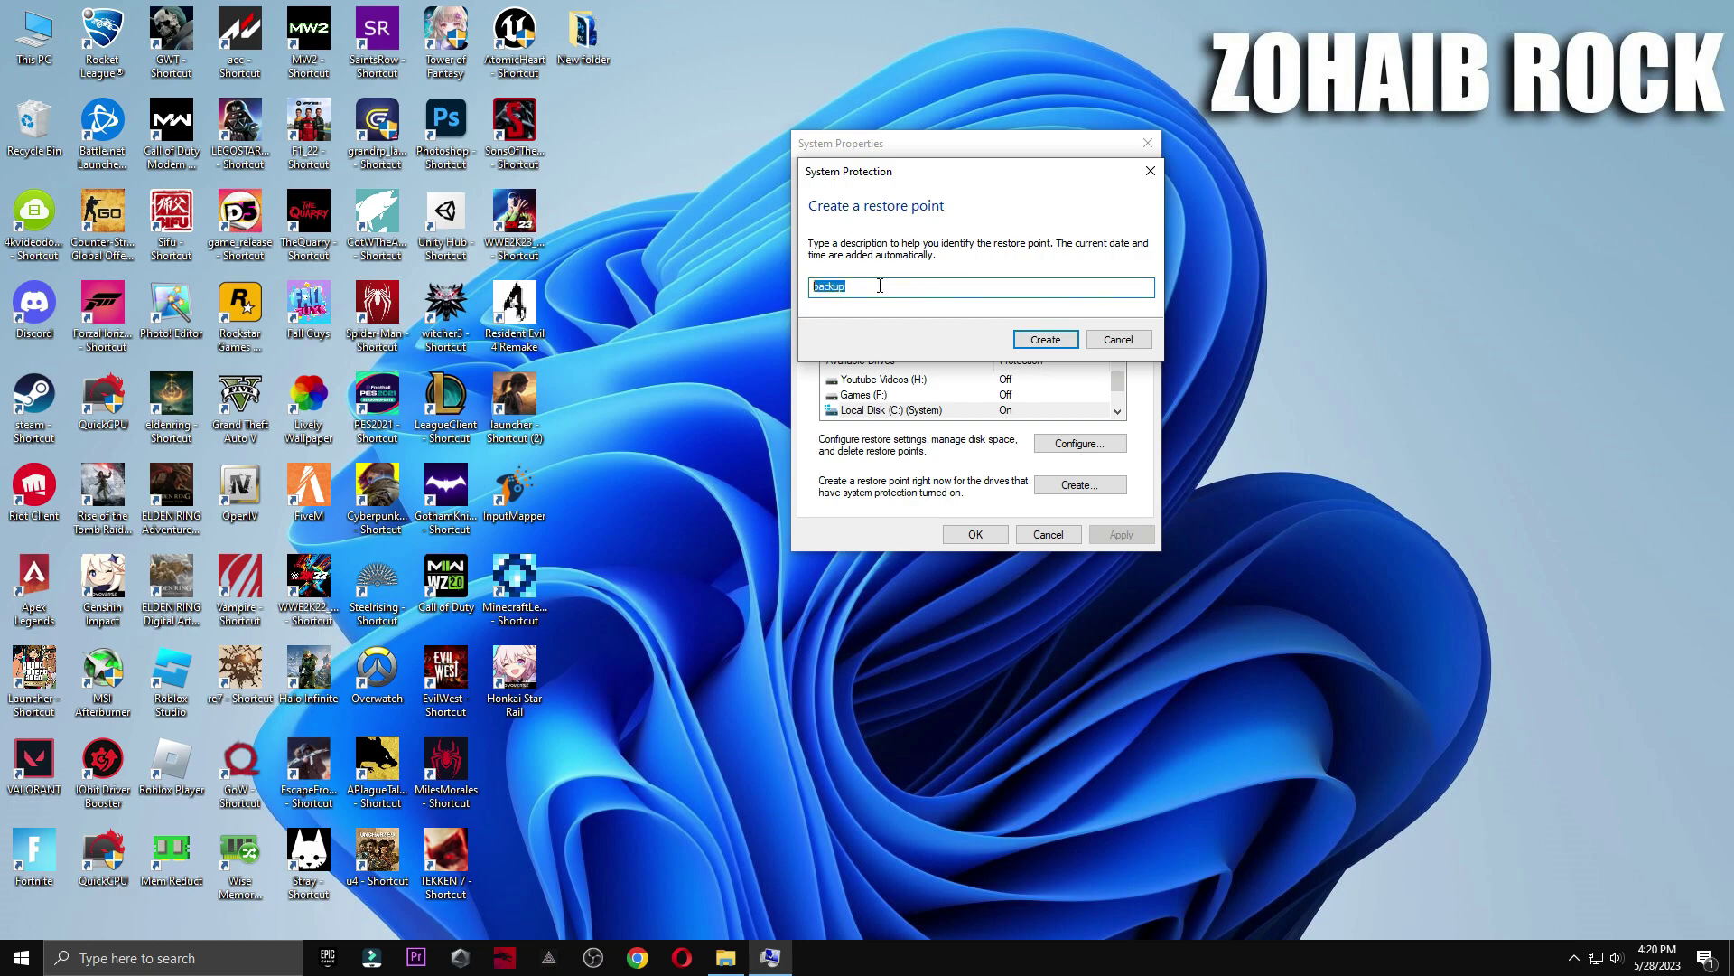
pyautogui.click(1053, 338)
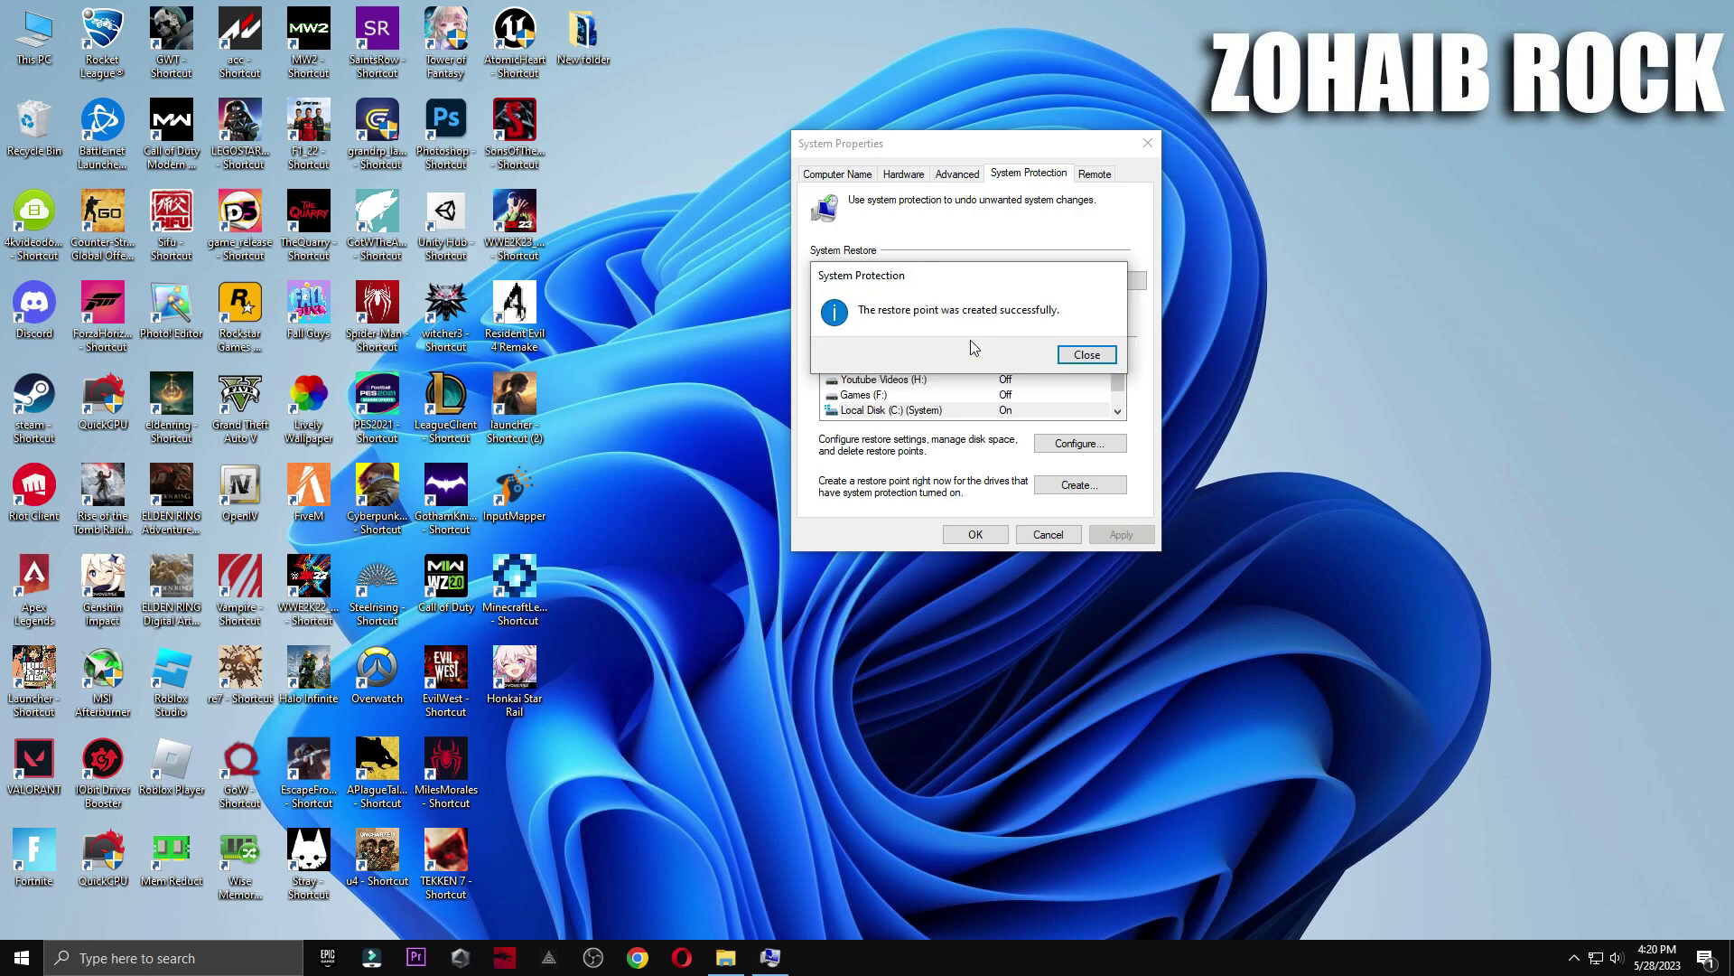
pyautogui.click(1085, 355)
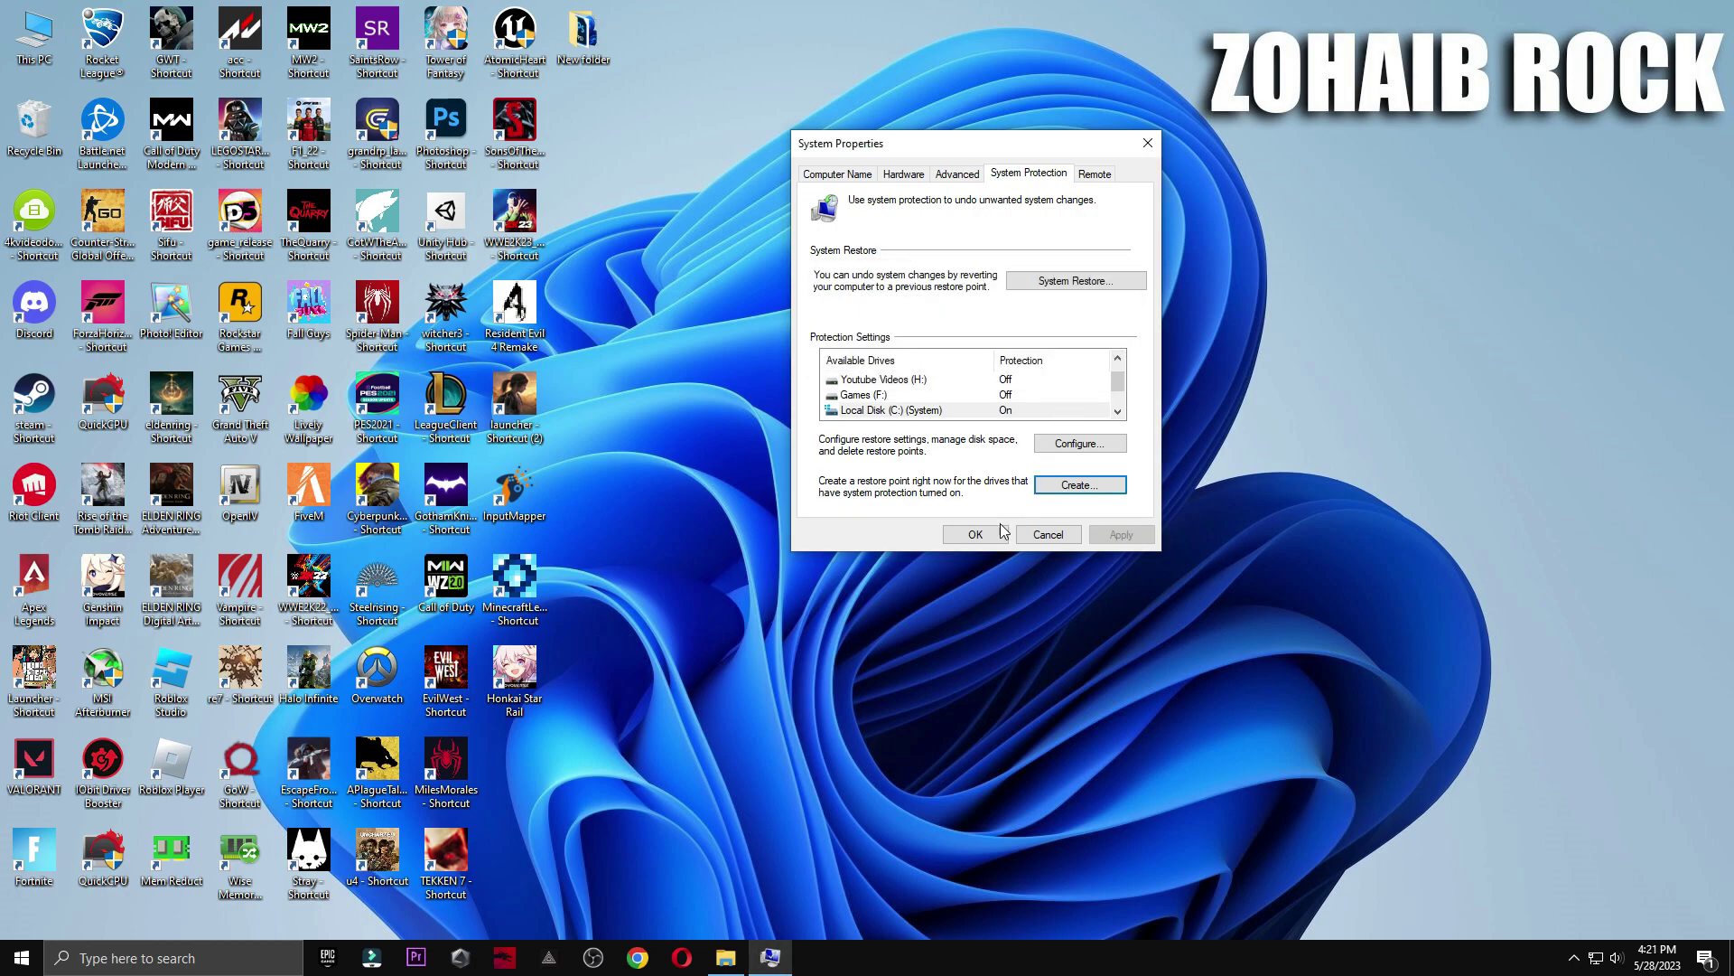
pyautogui.click(975, 534)
# Launch Startup Apps from the 0 Start folder and set the µTorrent startup entry to disabled
pyautogui.click(727, 958)
pyautogui.doubleClick(789, 311)
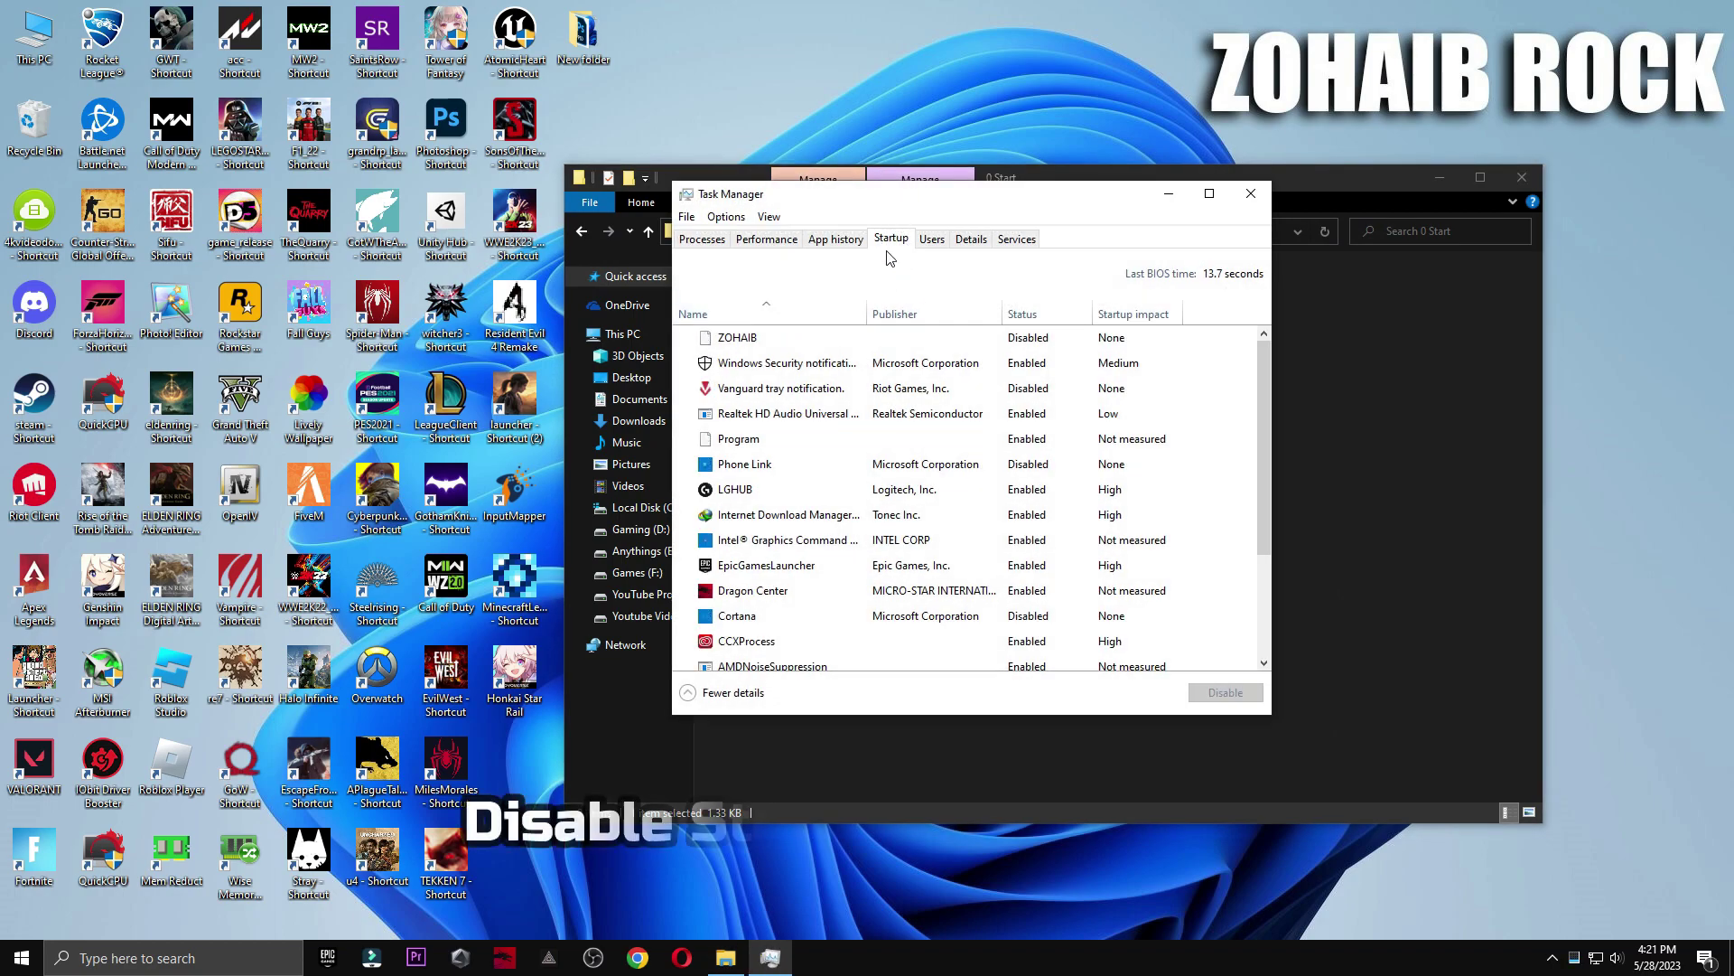
pyautogui.scroll(-3, 918, 550)
pyautogui.click(966, 586)
pyautogui.click(1225, 692)
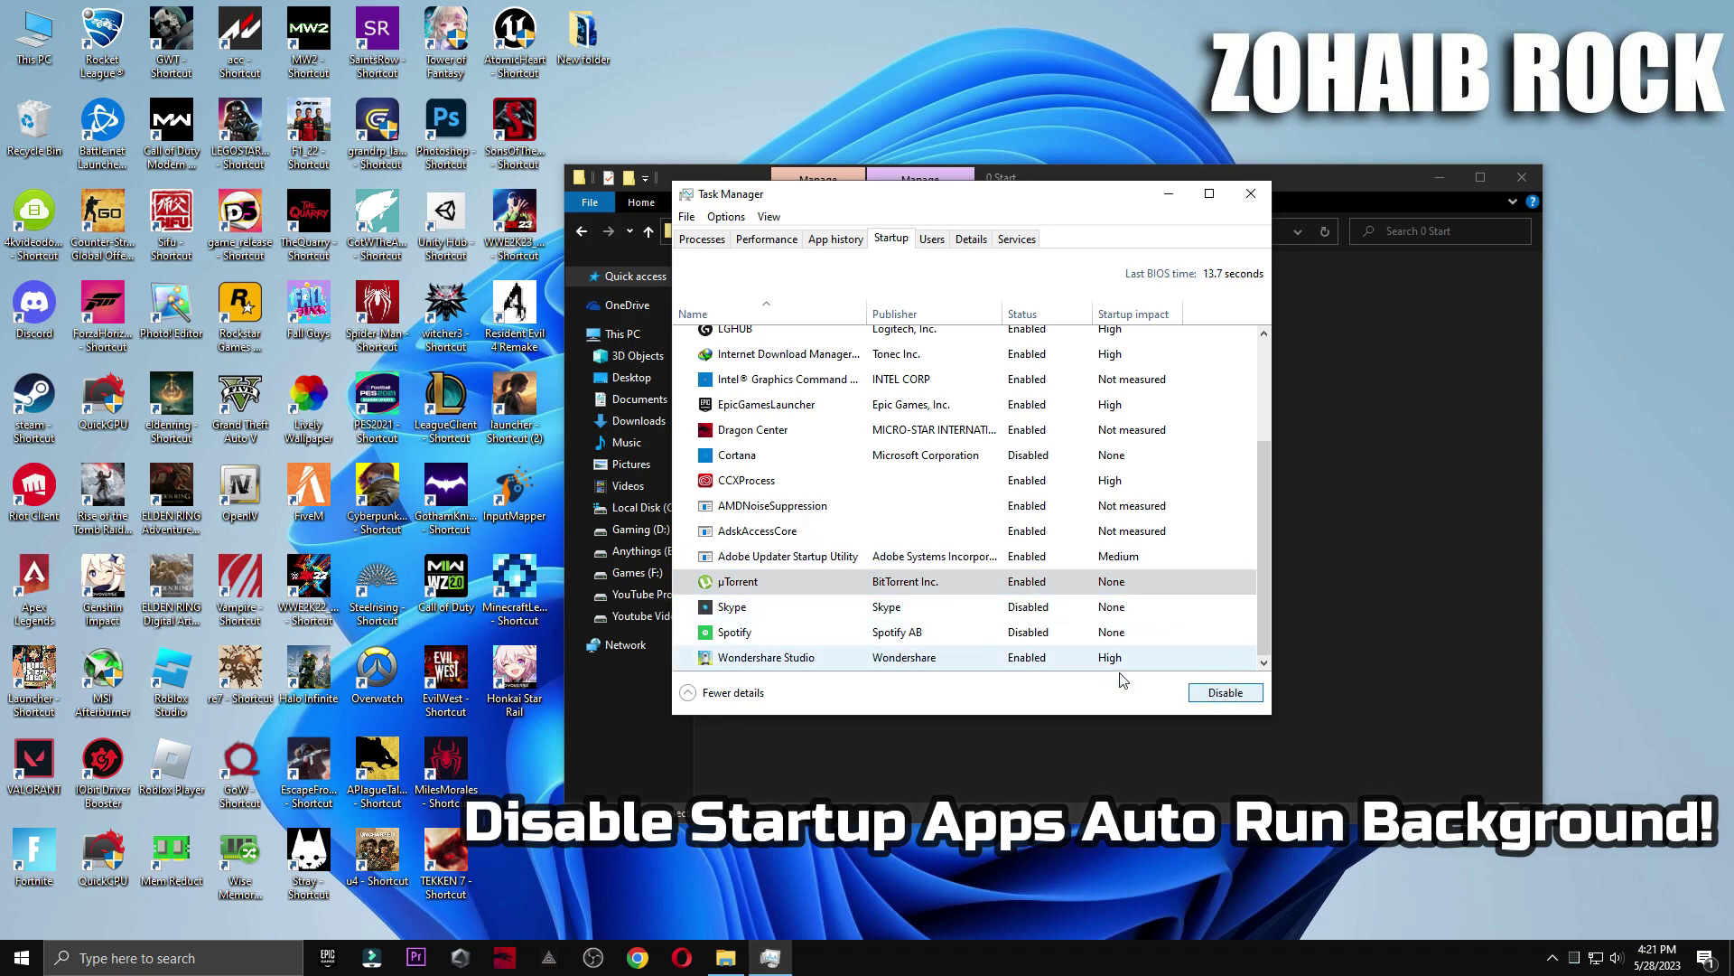
pyautogui.click(1225, 692)
# Examine the status of startup entries such as Skype, Spotify, Vanguard, Realtek HD Audio and Cortana, then close Task Manager
pyautogui.click(1028, 604)
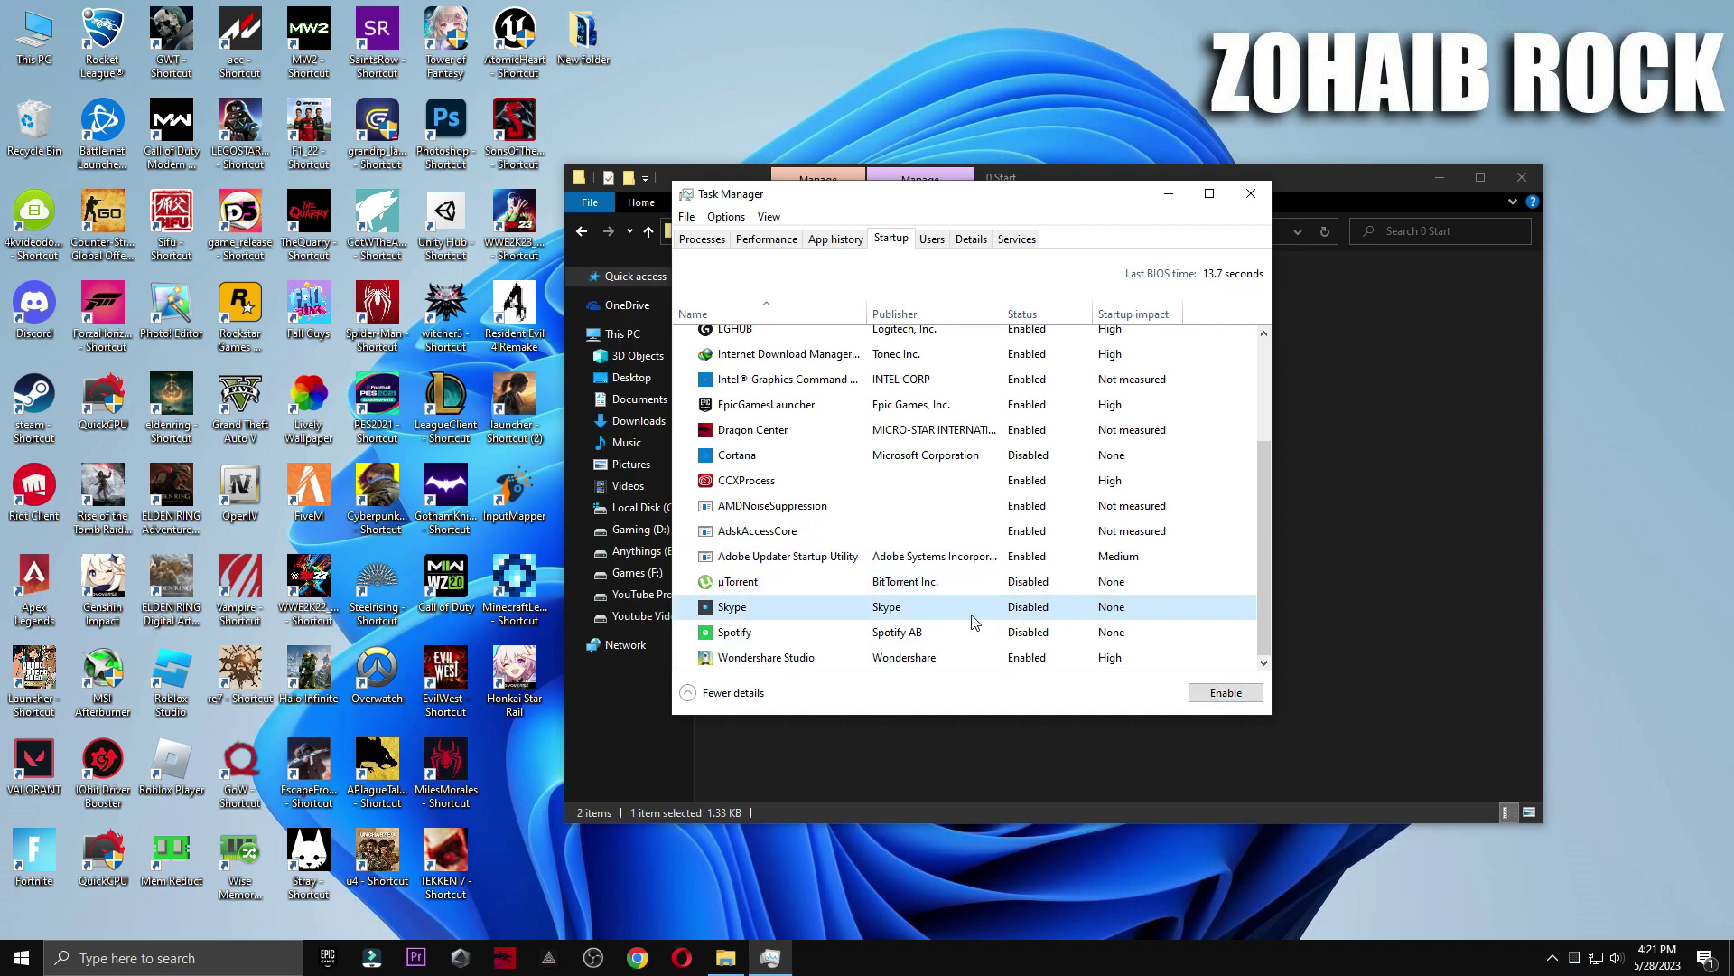
pyautogui.click(1028, 635)
pyautogui.scroll(1, 1019, 622)
pyautogui.scroll(2, 1018, 622)
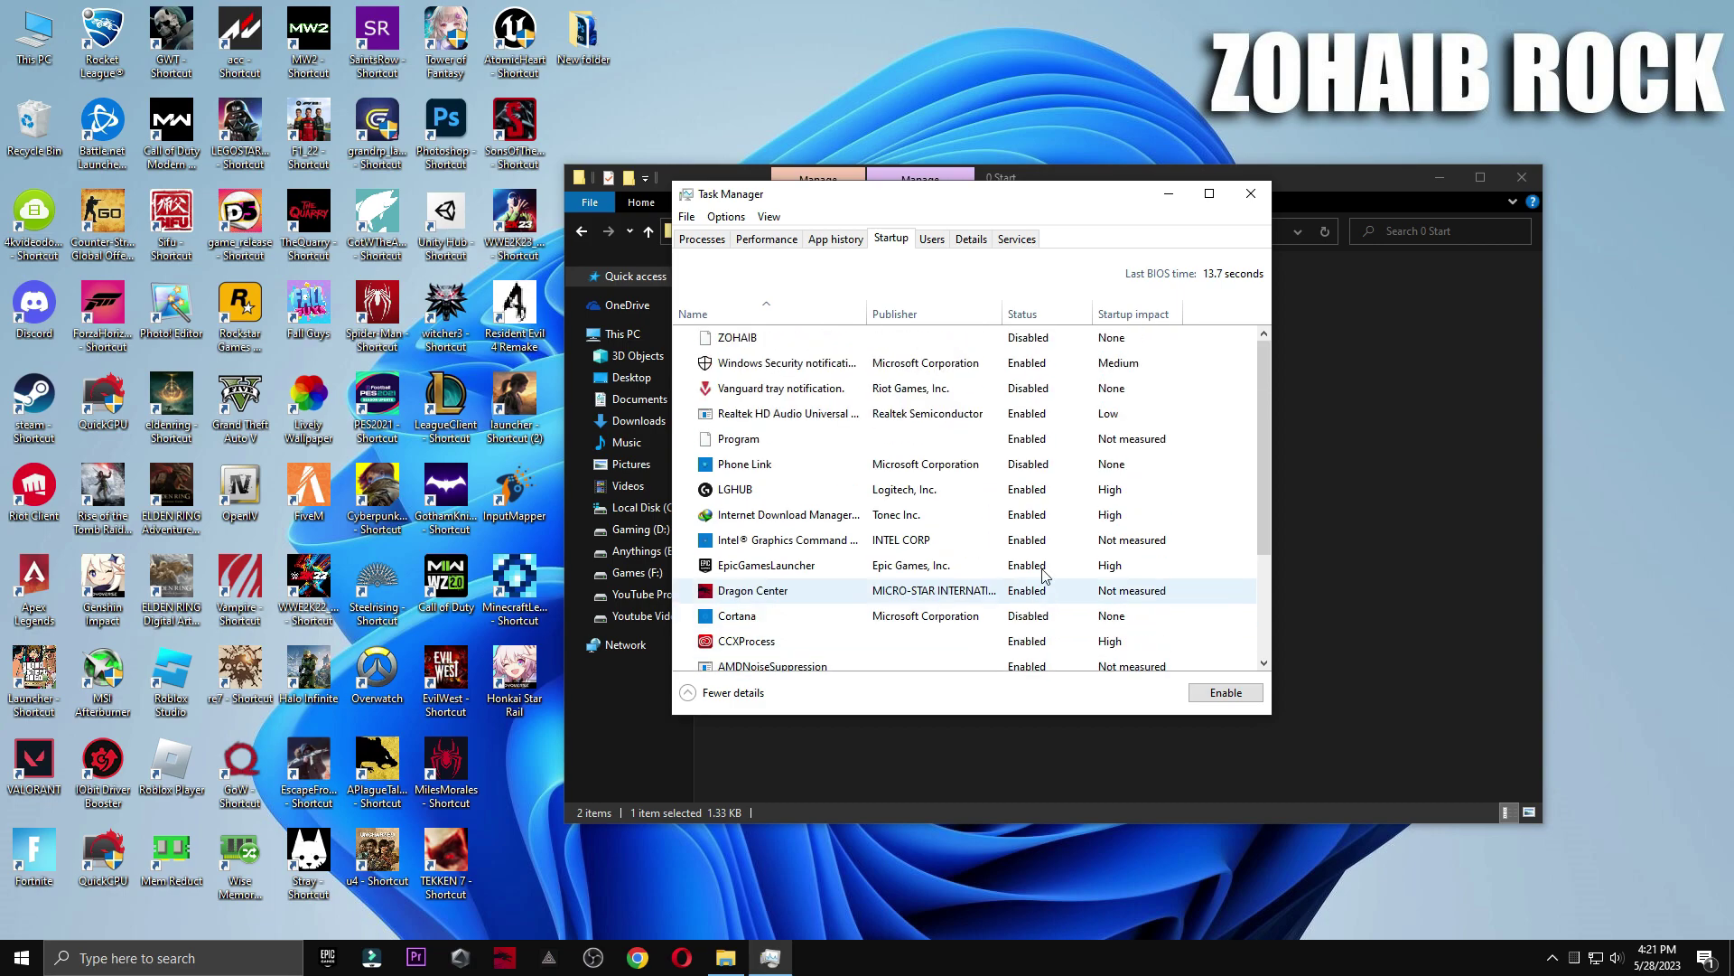
pyautogui.click(957, 389)
pyautogui.click(1005, 417)
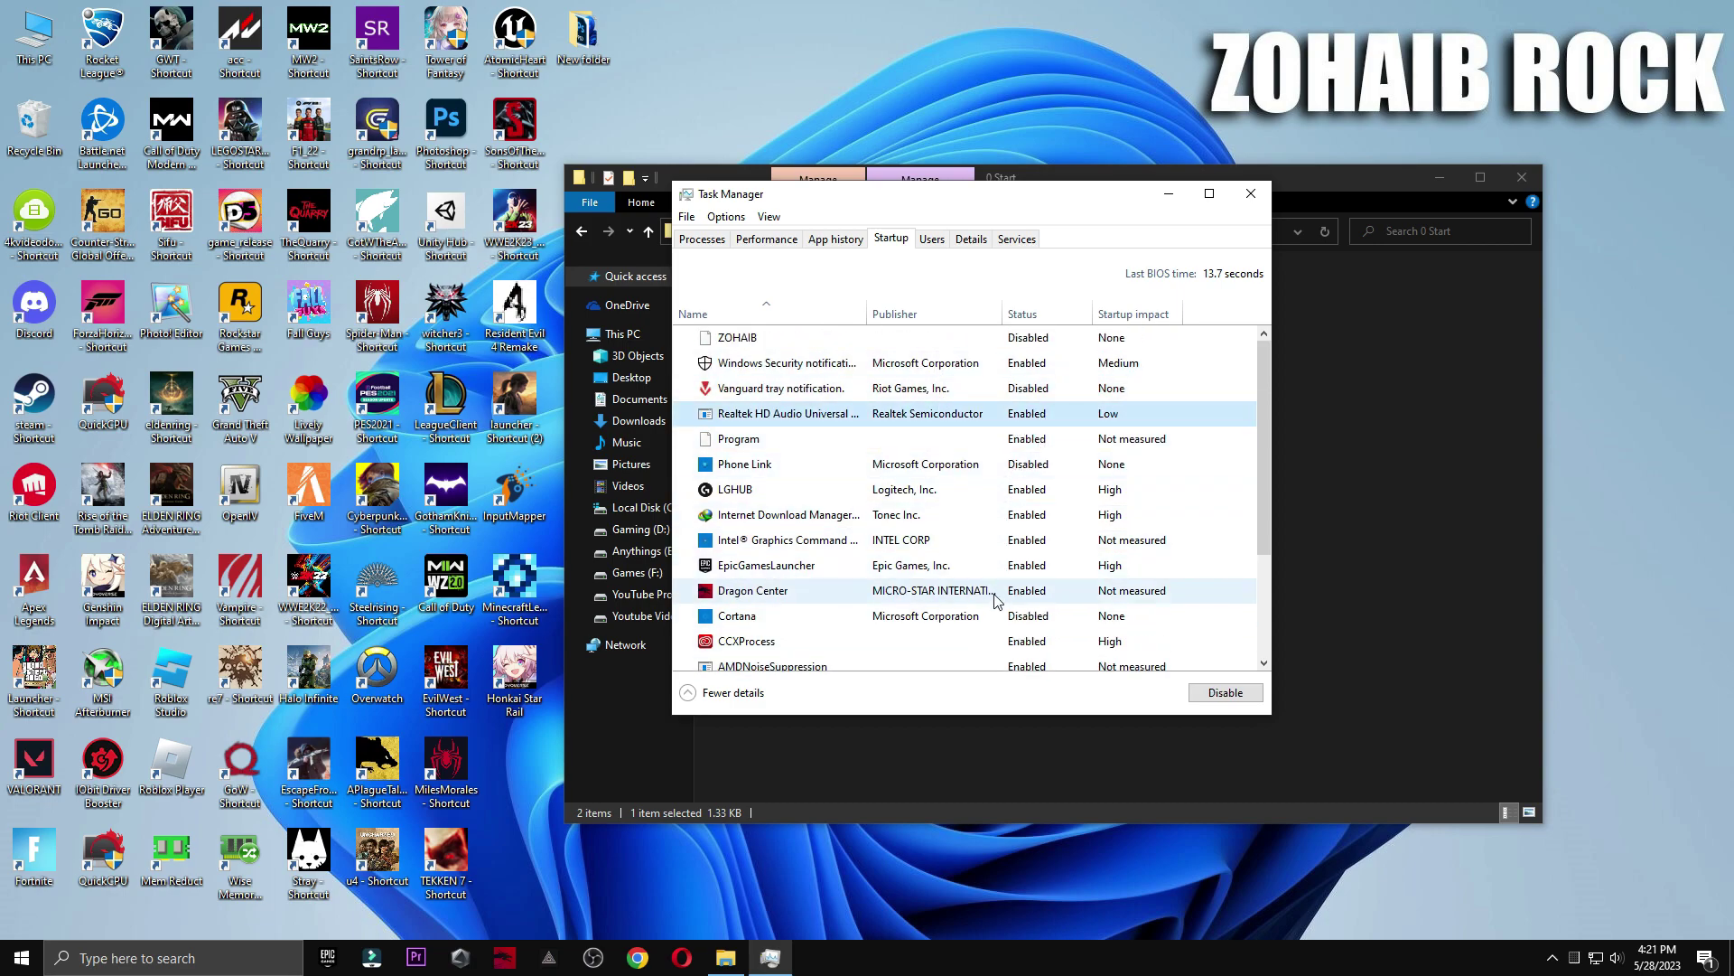
pyautogui.click(1129, 621)
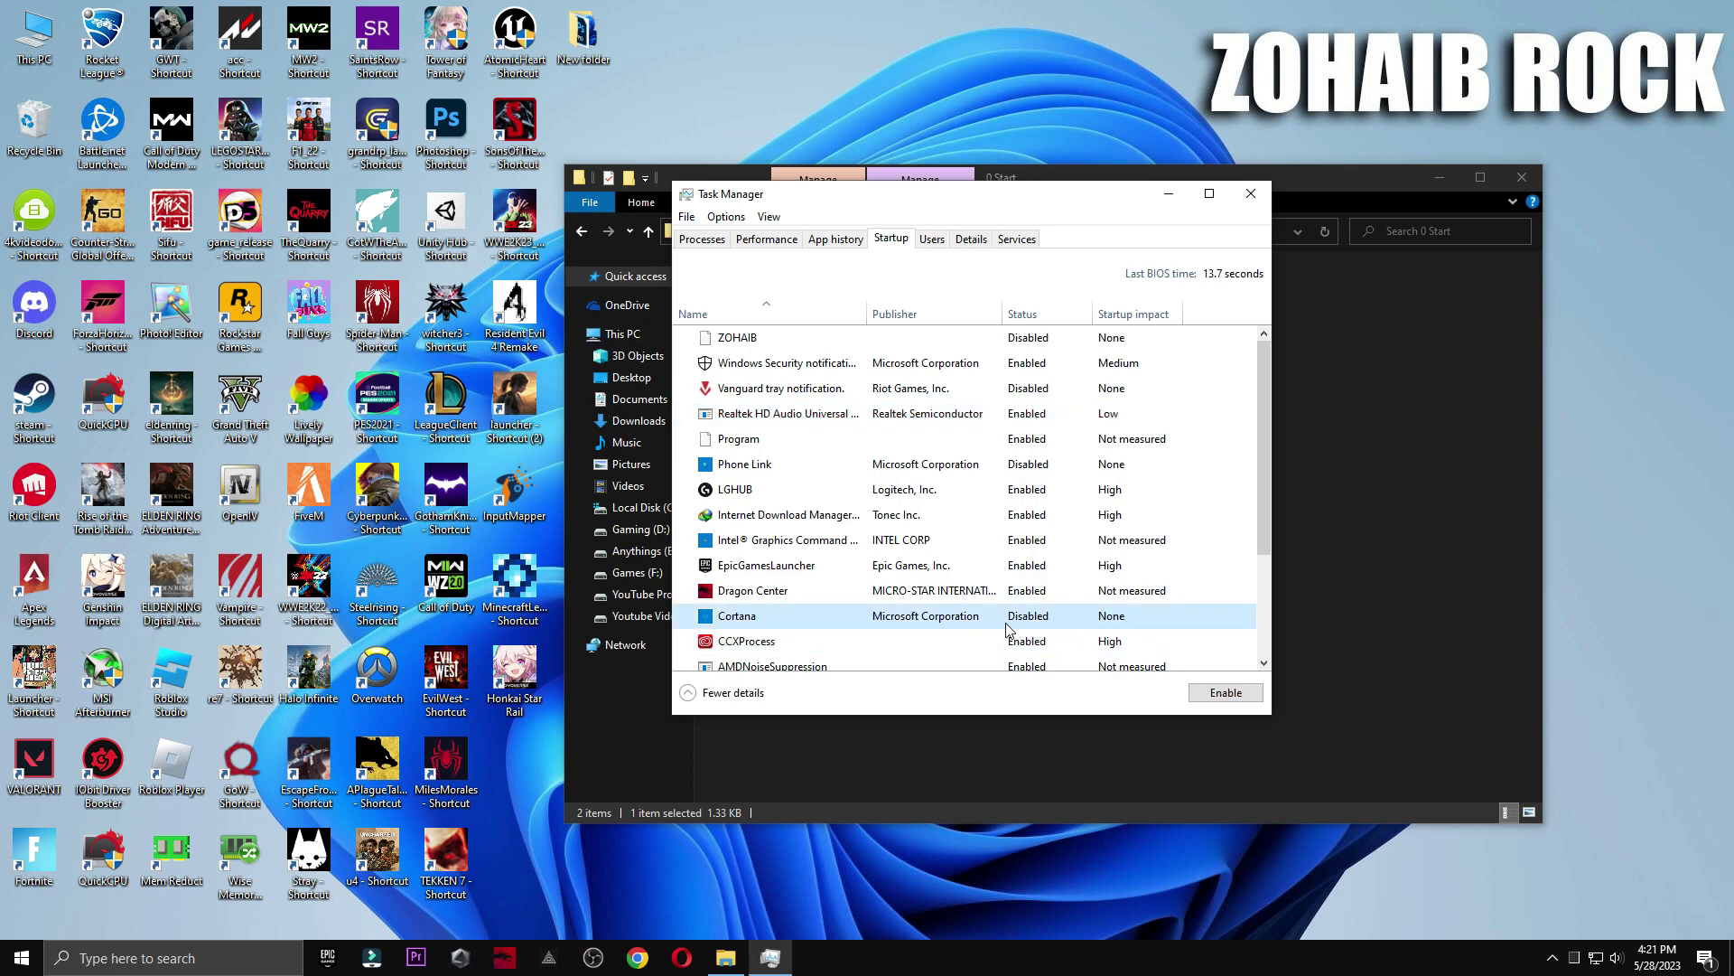
pyautogui.click(1080, 392)
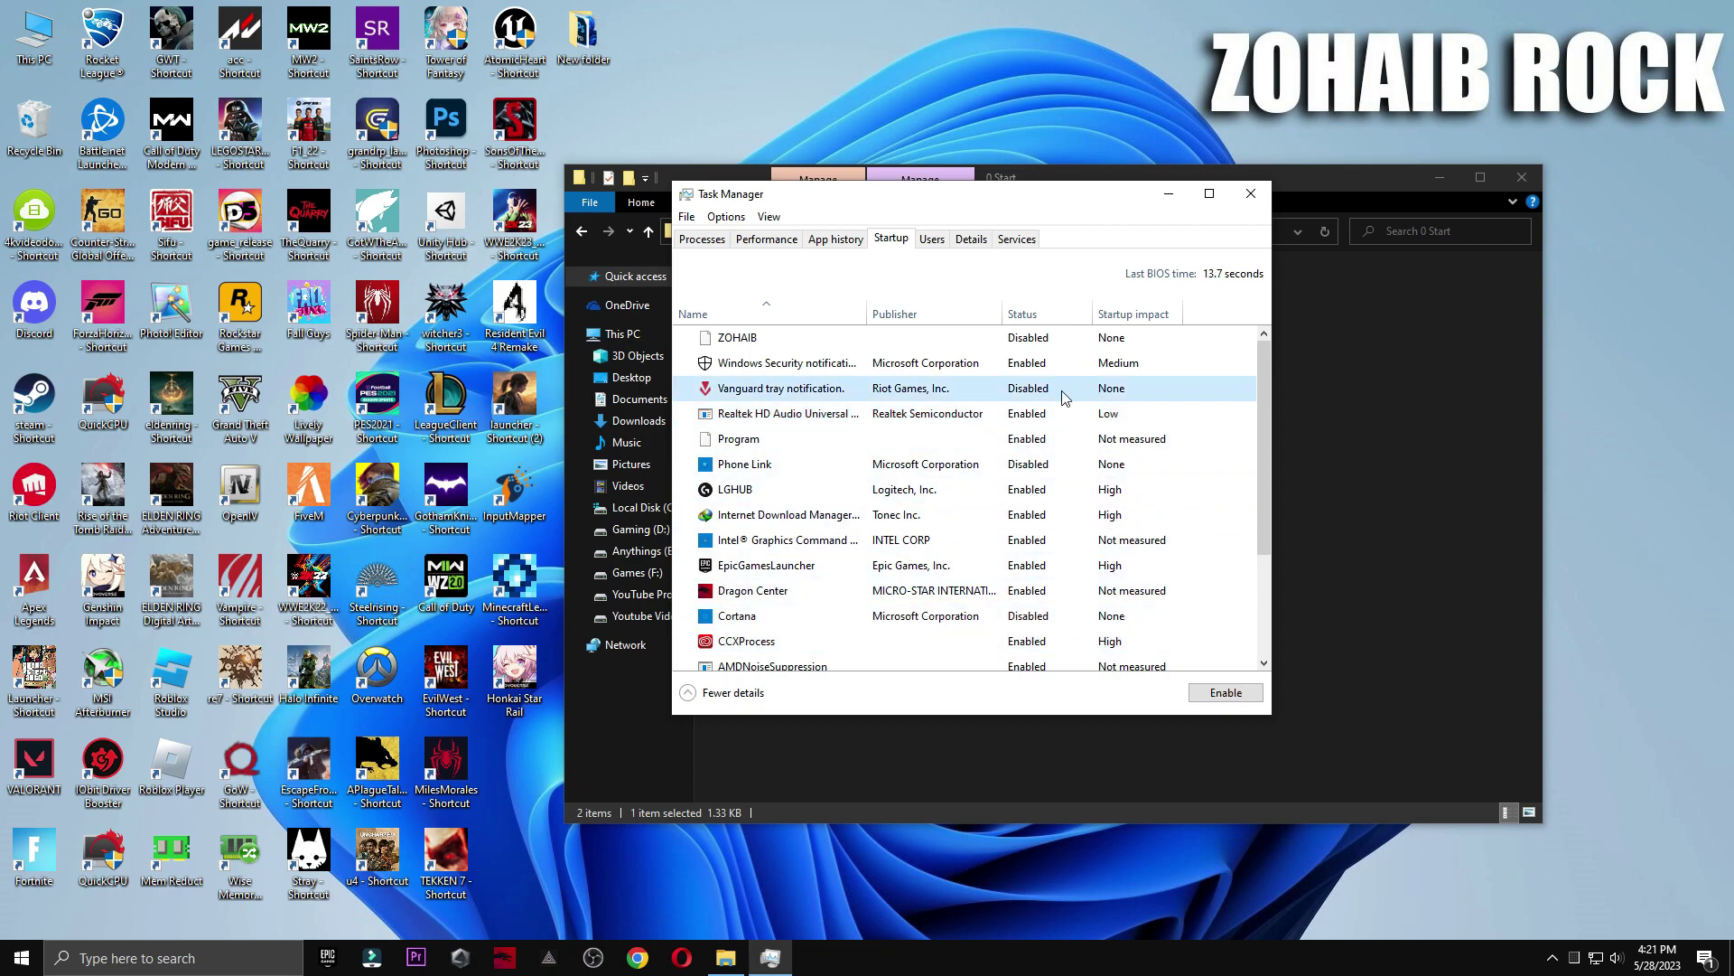
pyautogui.click(1250, 193)
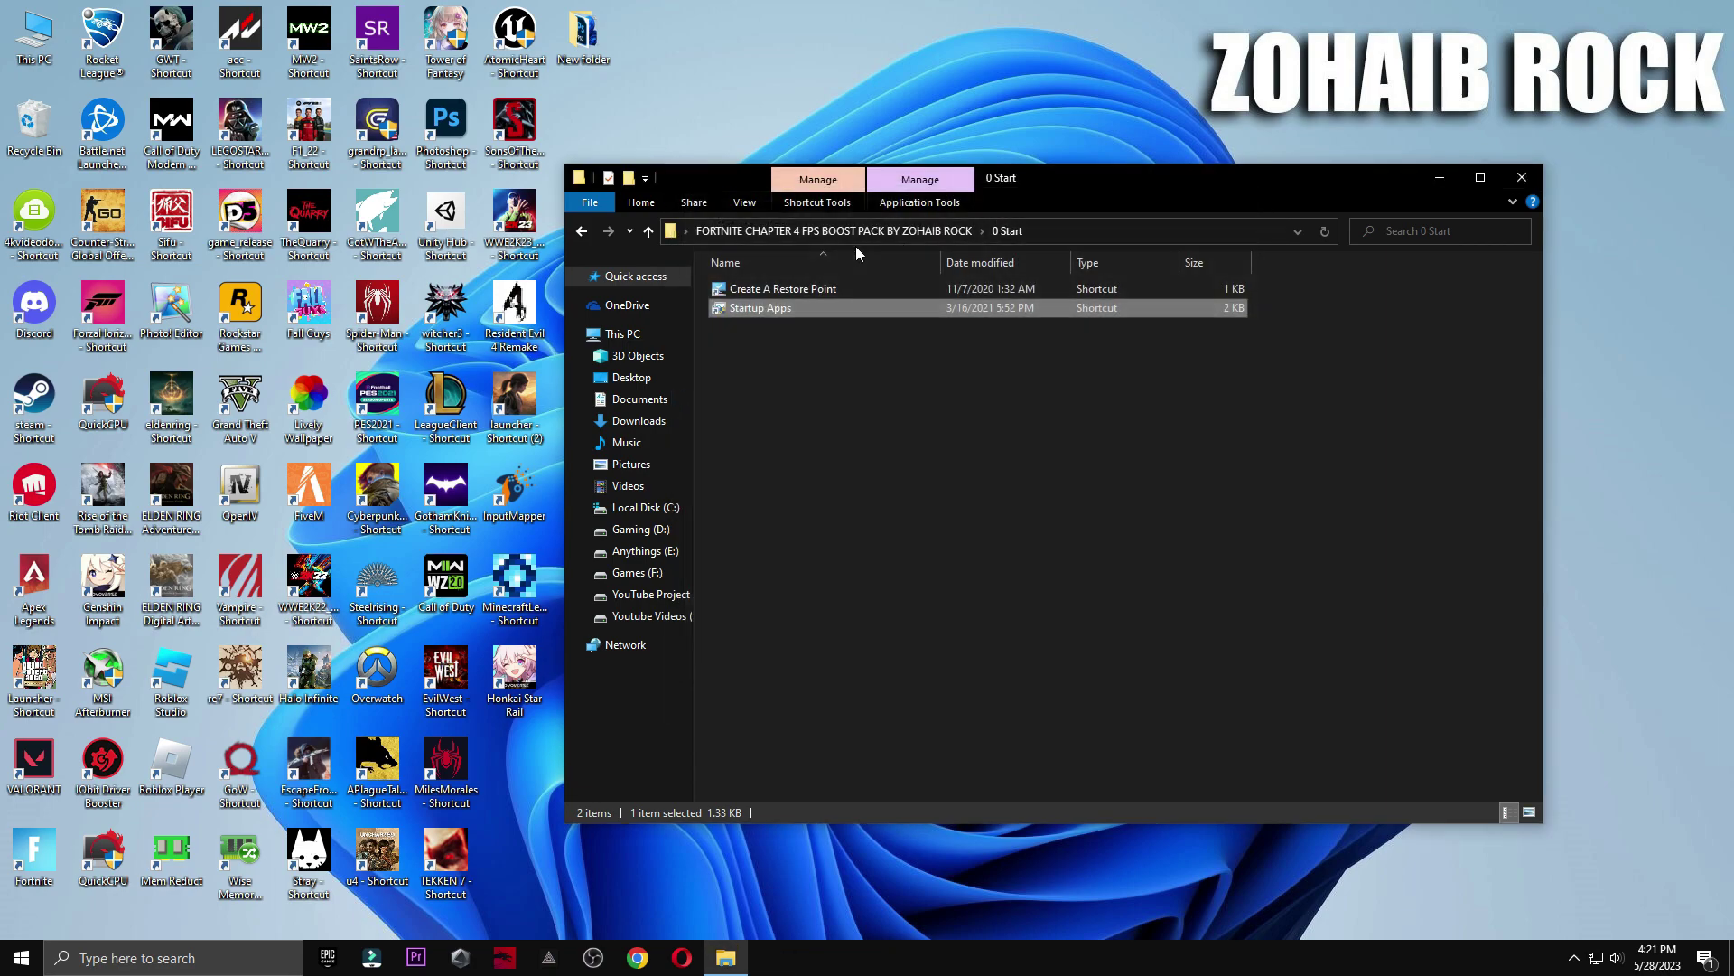
# Open the pack's 1 Windows Settings (Registry) folder
pyautogui.click(578, 232)
pyautogui.doubleClick(775, 309)
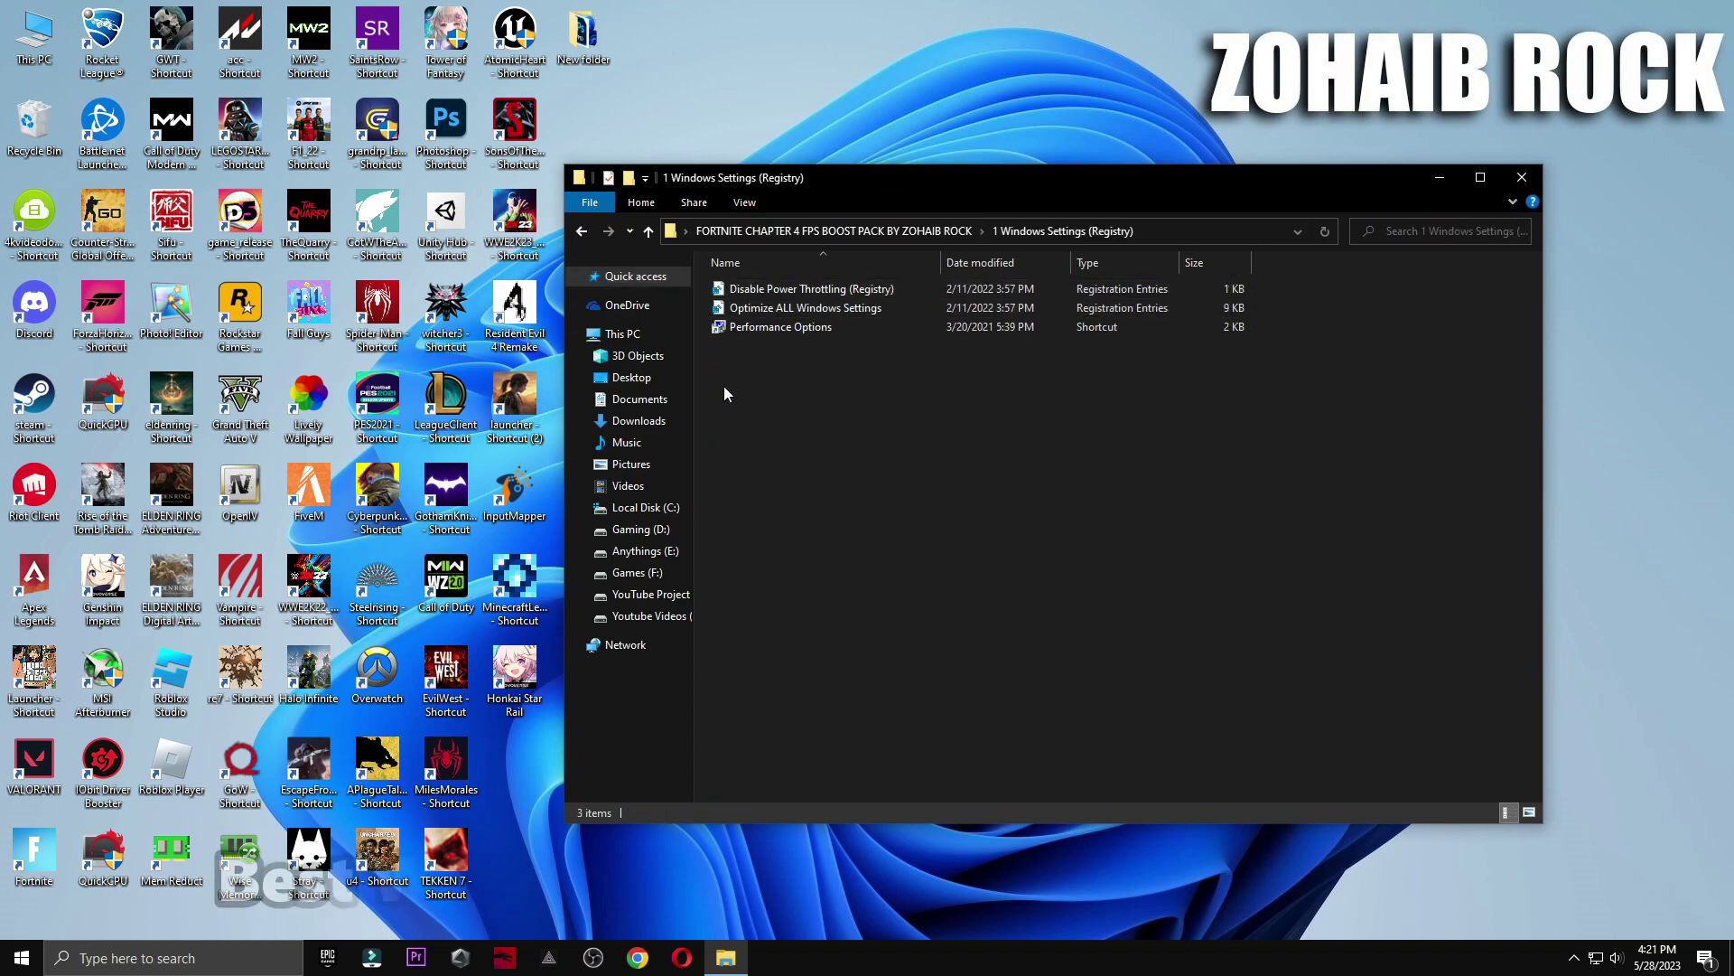
pyautogui.press('super')
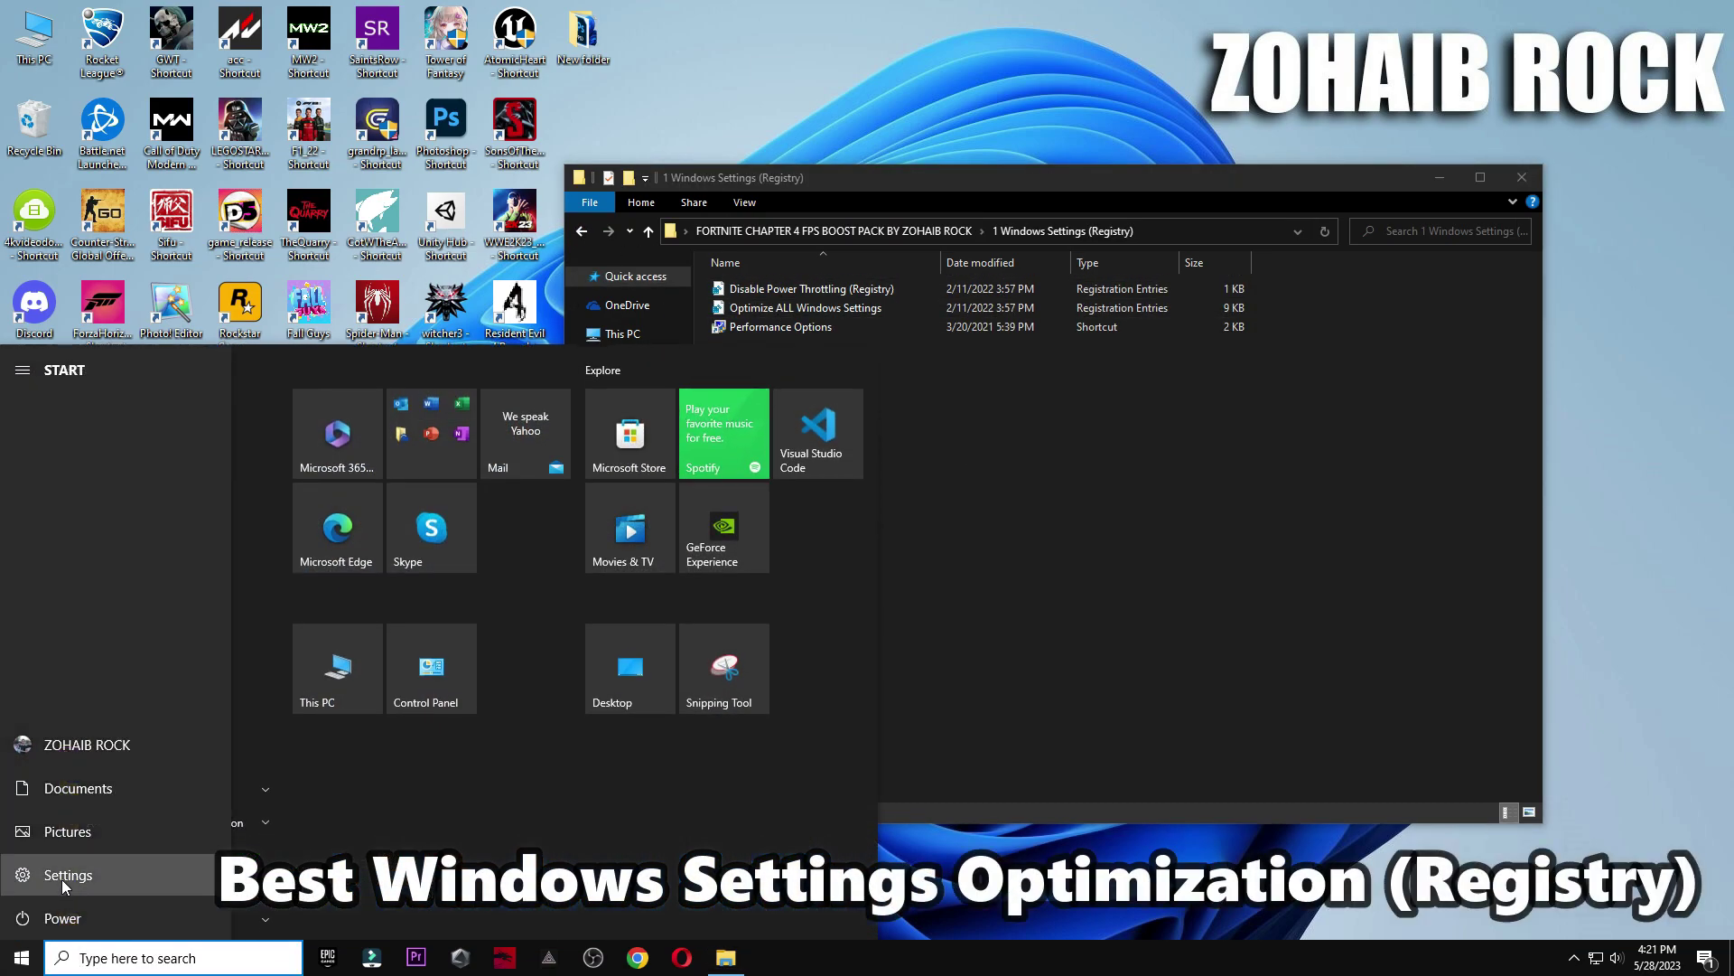
pyautogui.click(63, 880)
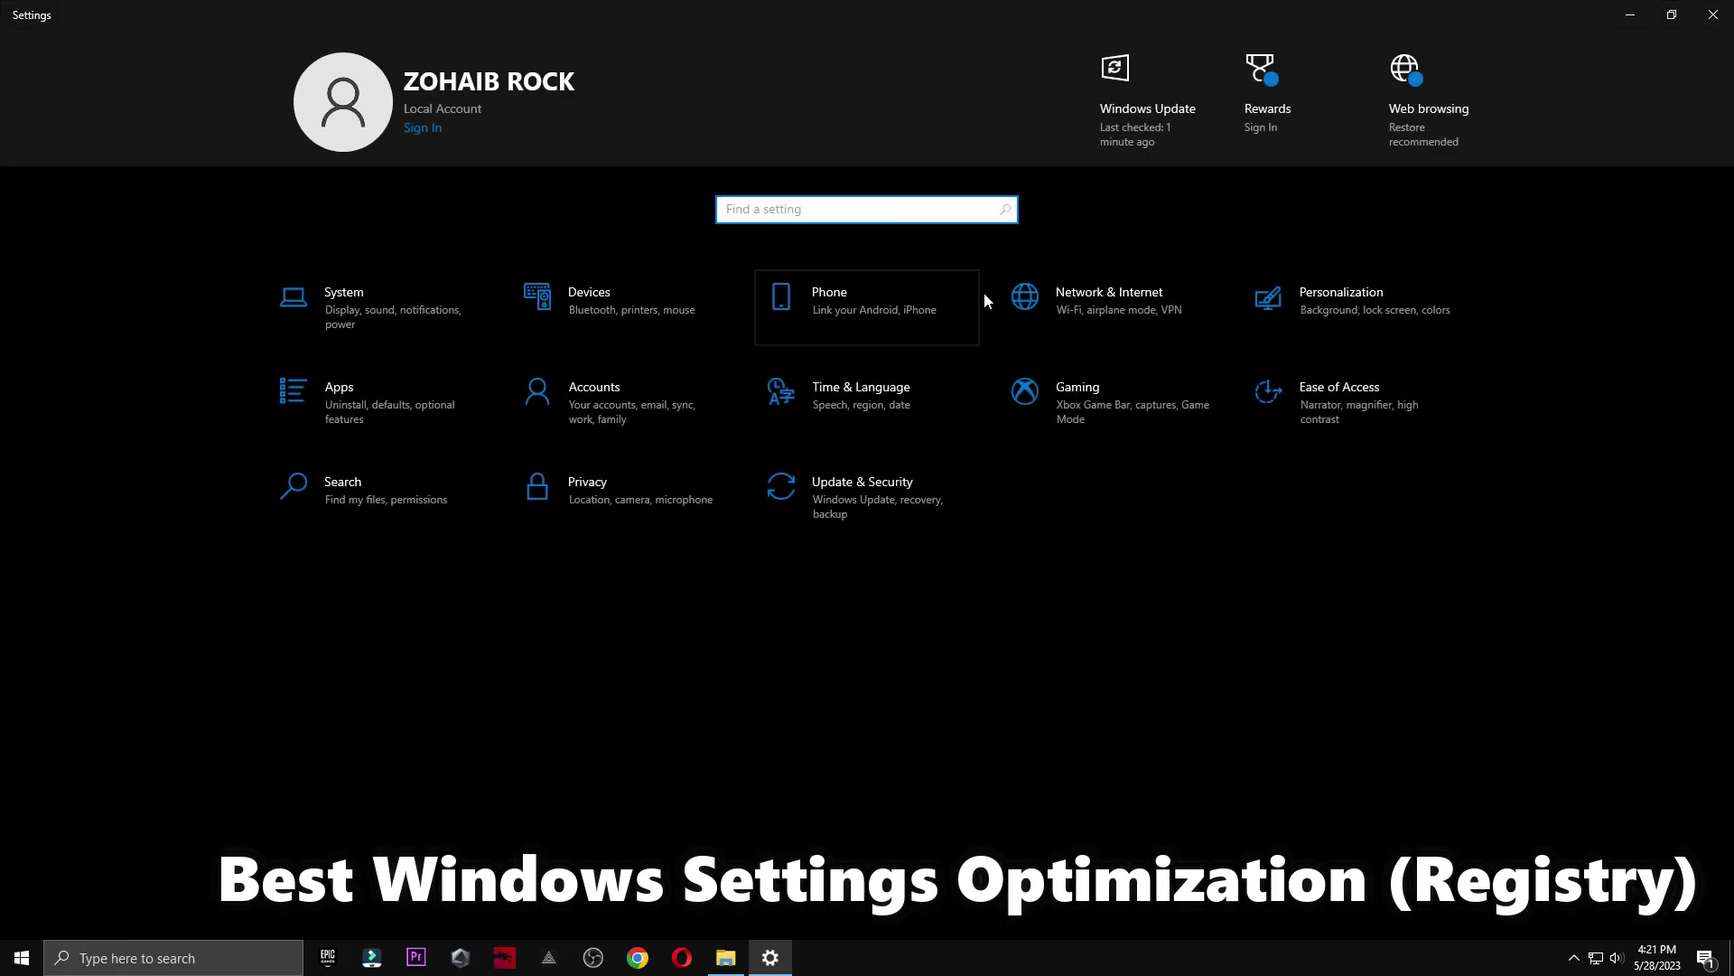
pyautogui.click(1714, 15)
# Merge the Optimize ALL Windows Settings and Disable Power Throttling (Registry) files into the registry
pyautogui.doubleClick(805, 308)
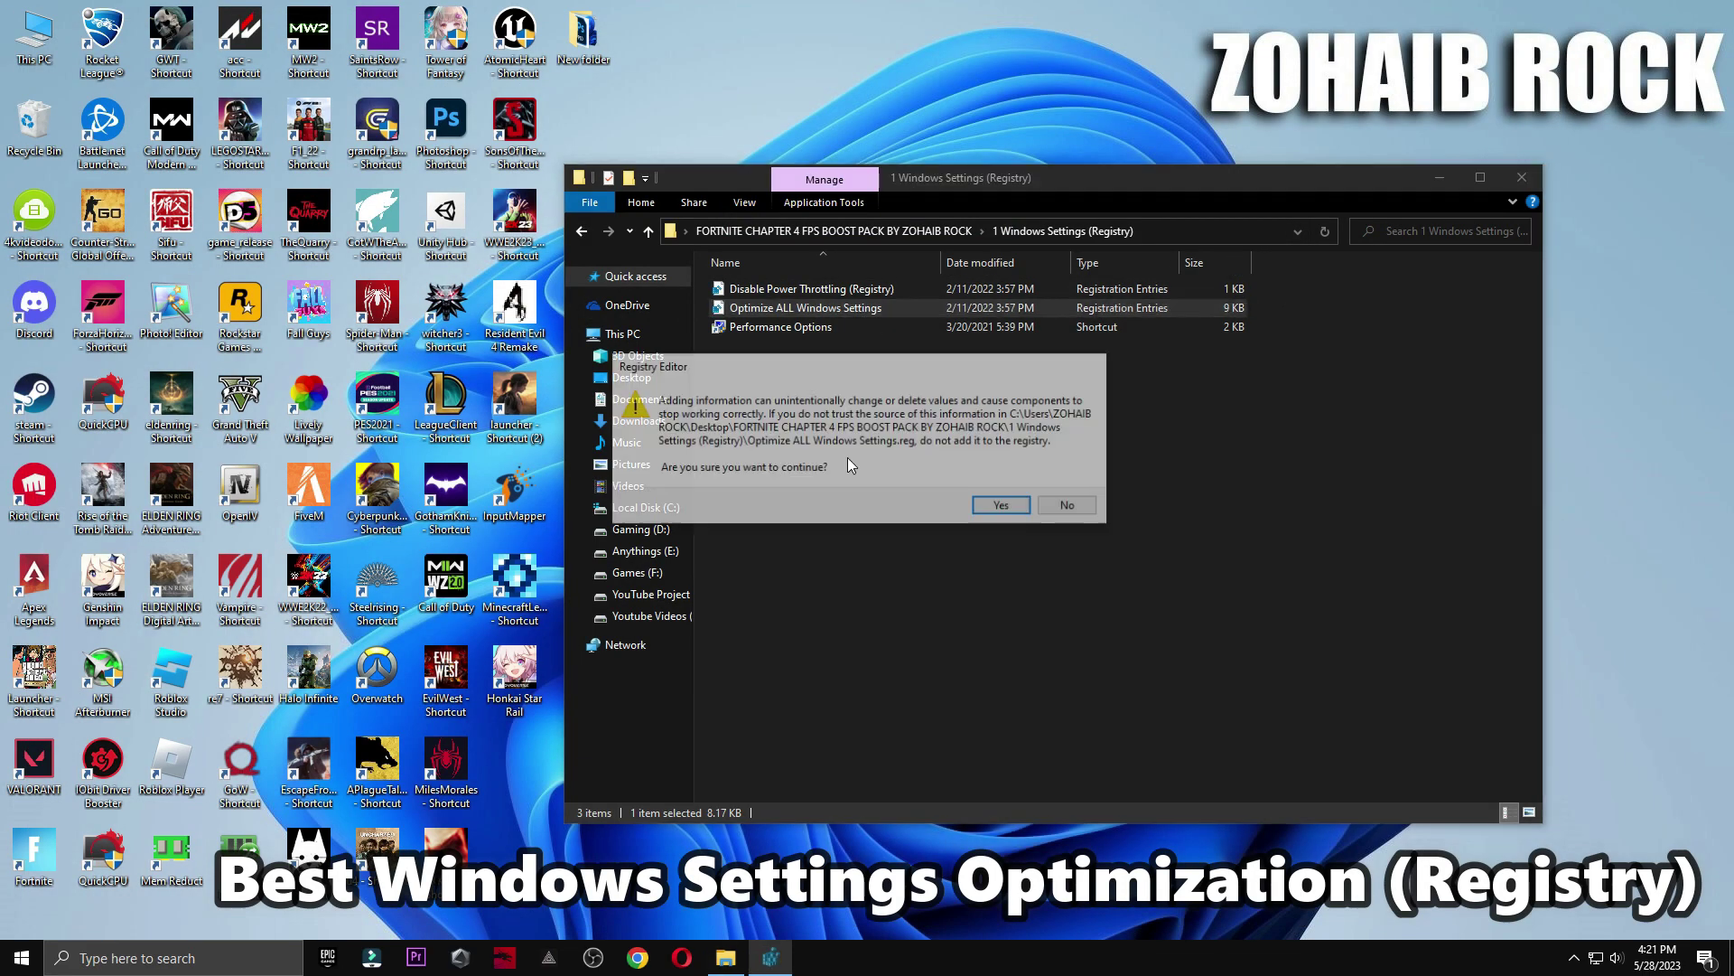
pyautogui.click(1001, 506)
pyautogui.click(1066, 492)
pyautogui.doubleClick(811, 289)
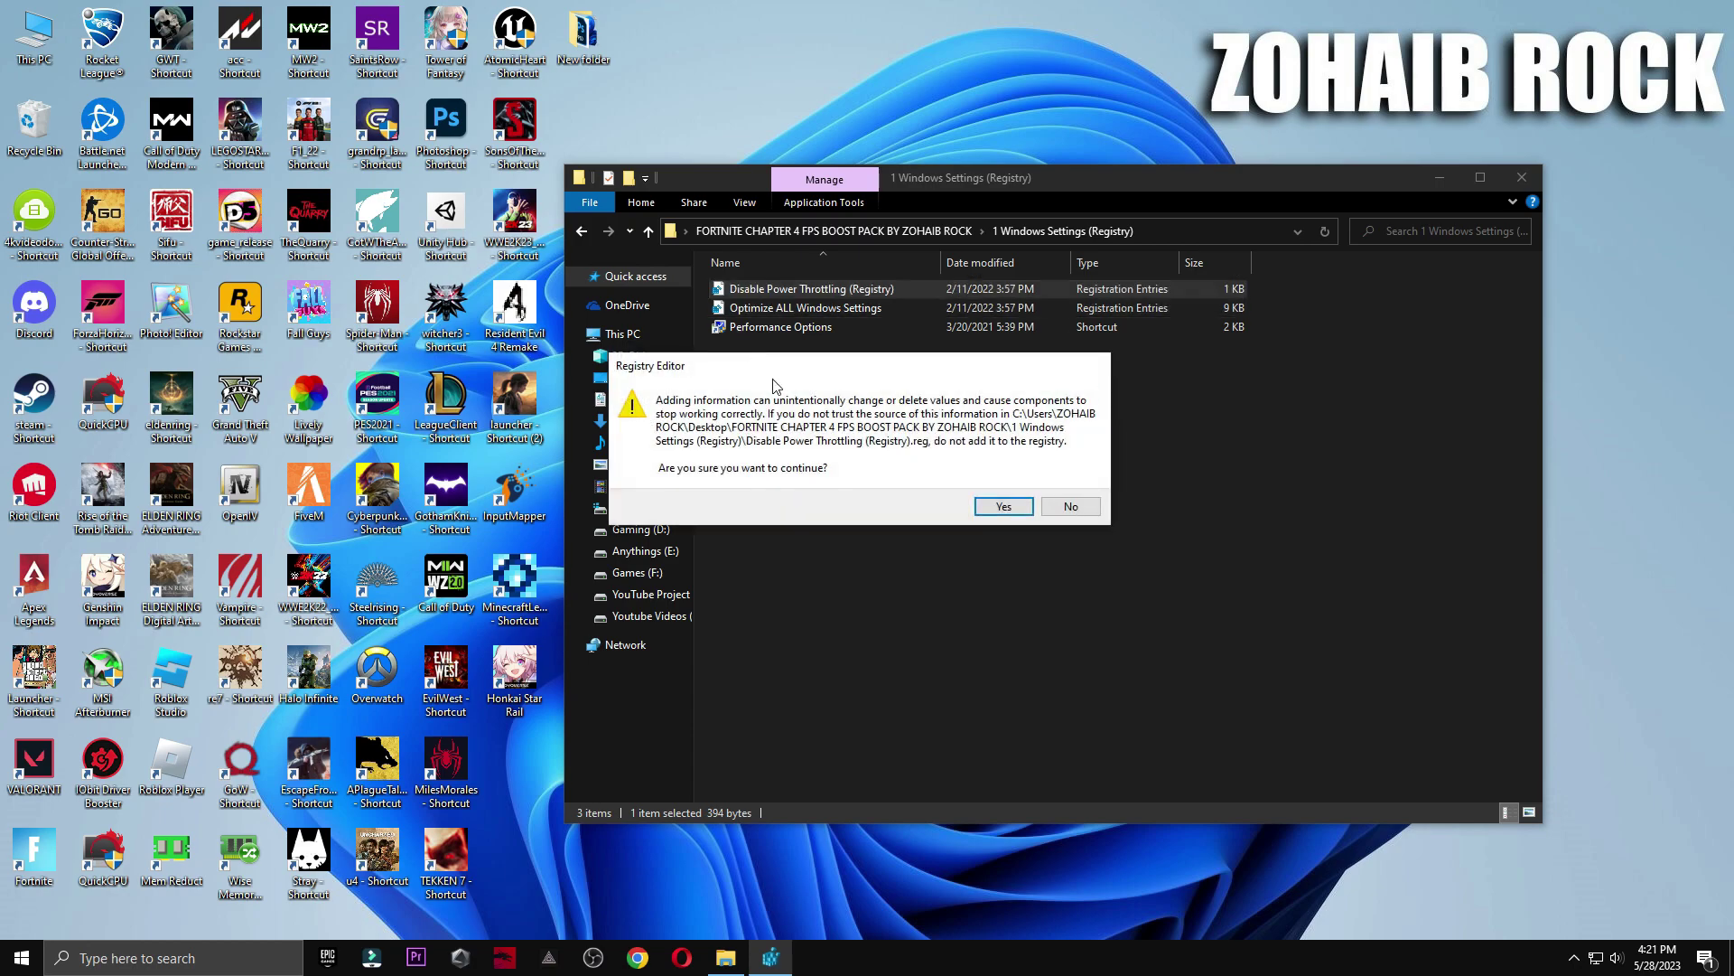
pyautogui.click(1018, 507)
pyautogui.click(1066, 492)
# Open Performance Options and accept the visual effects set to "Let Windows choose what's best for my computer"
pyautogui.doubleClick(785, 327)
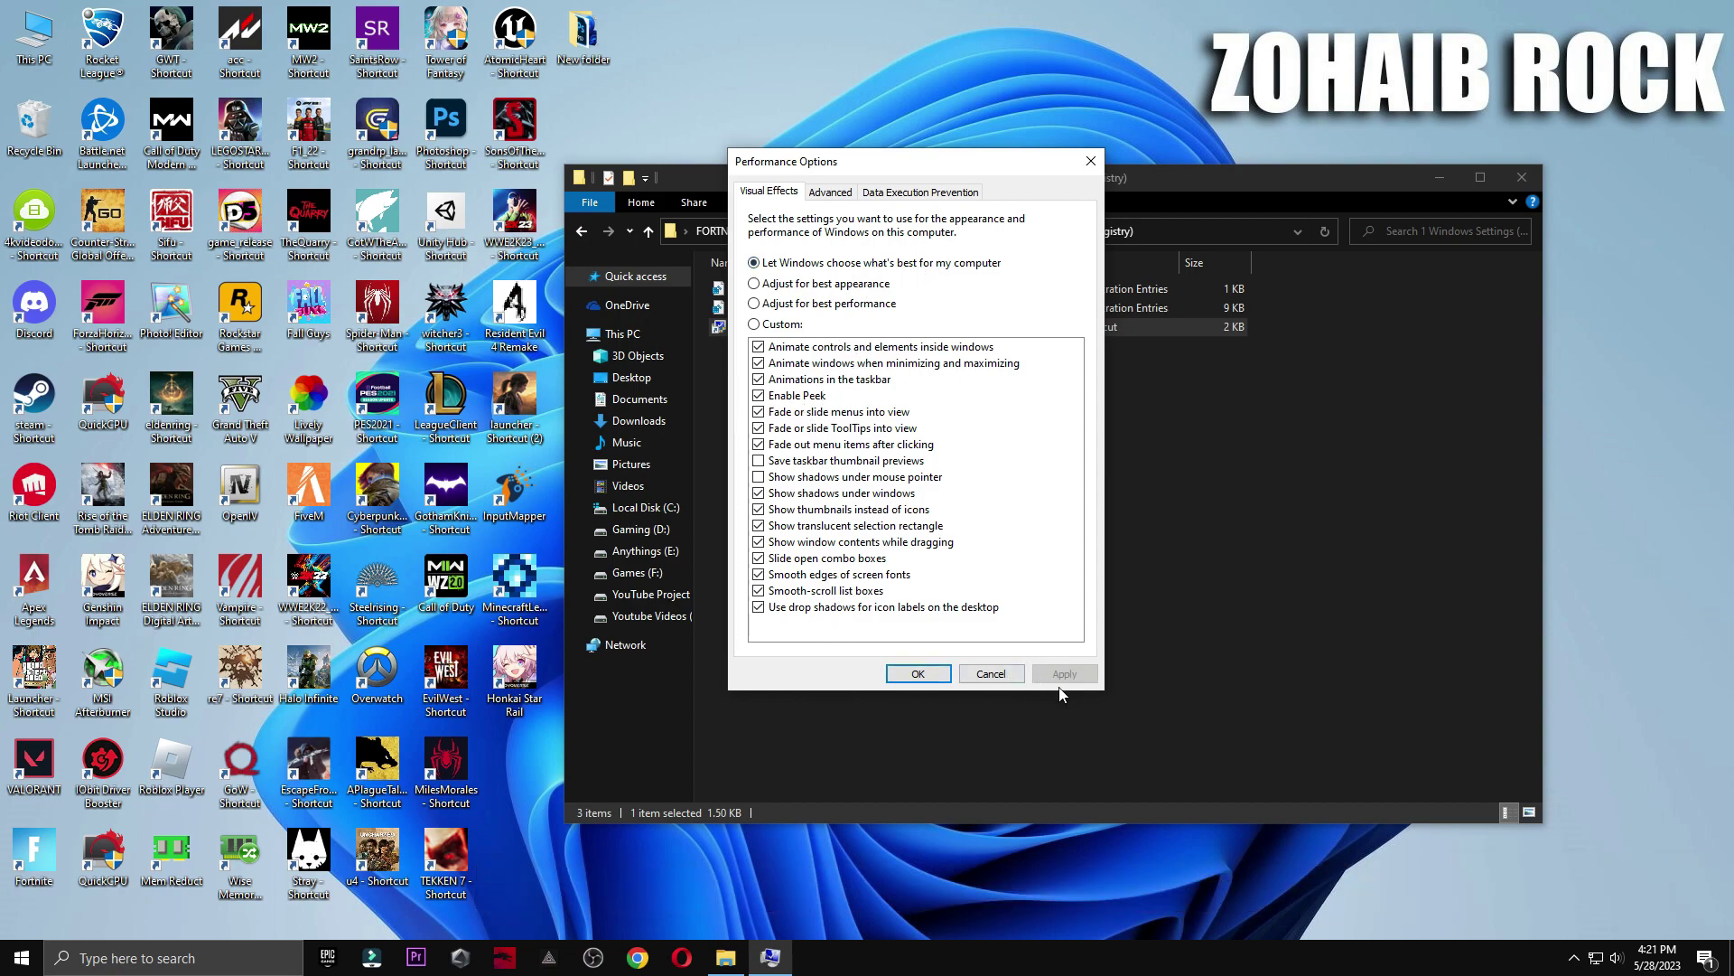
pyautogui.click(918, 673)
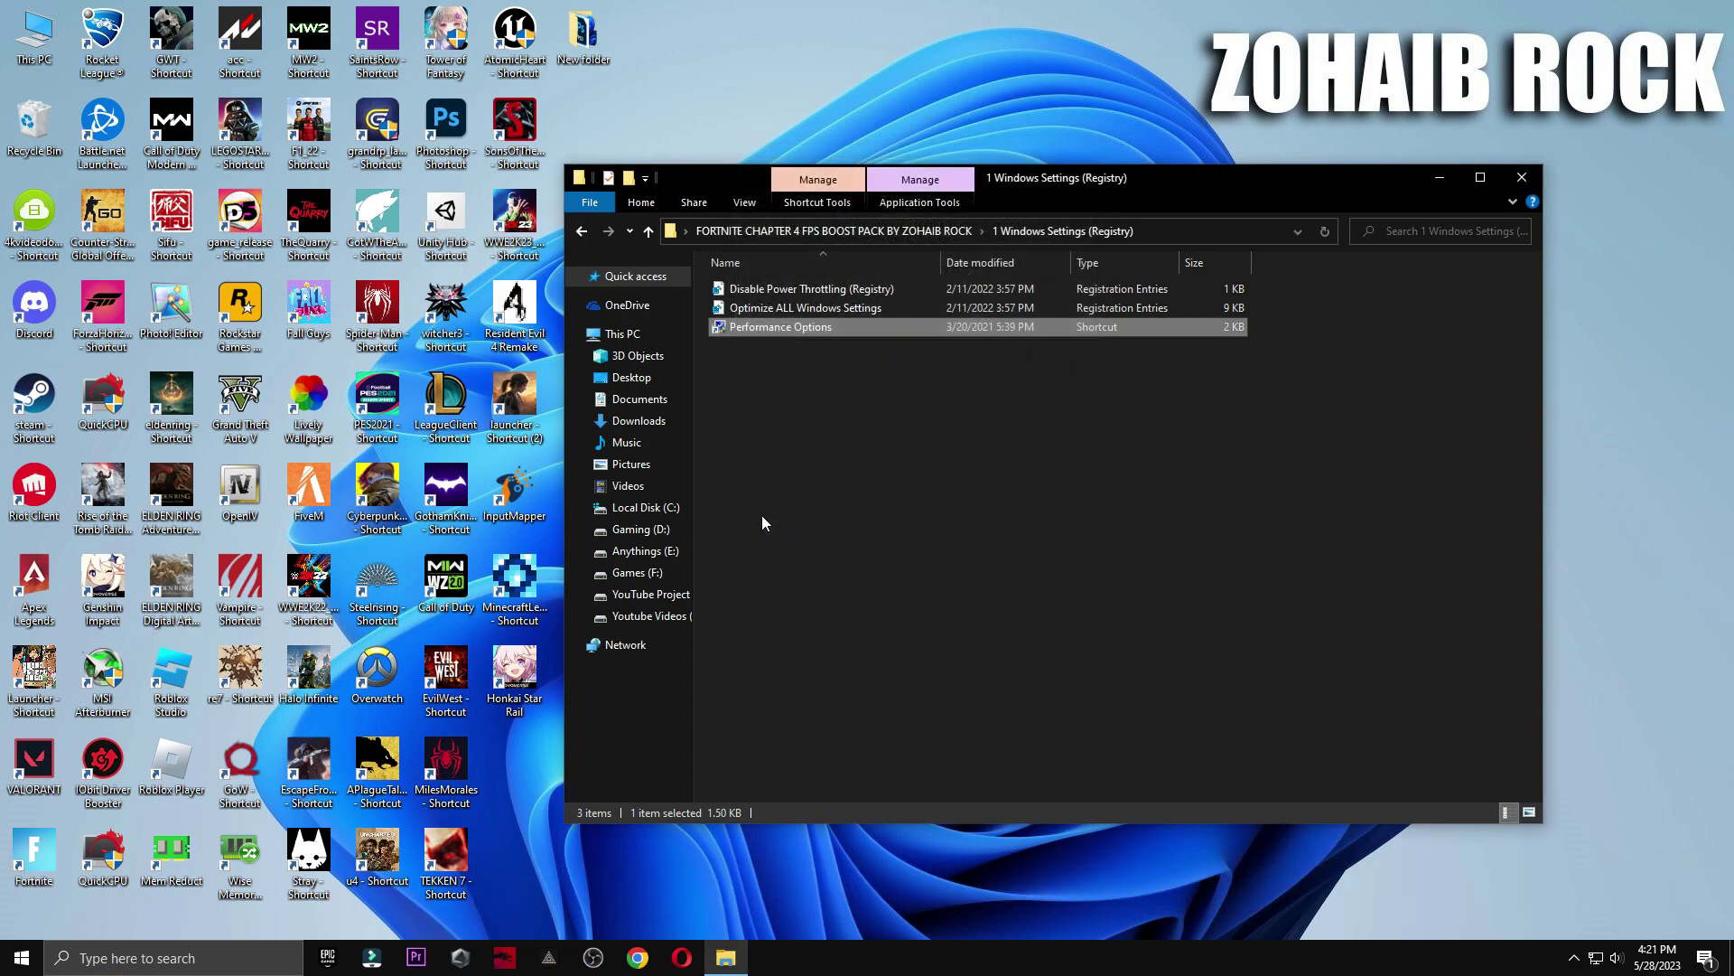
# Run the Delete Temporary Files and Delete Windows Update Cache scripts from the pack's 2 Cleanup folder
pyautogui.click(582, 230)
pyautogui.doubleClick(770, 326)
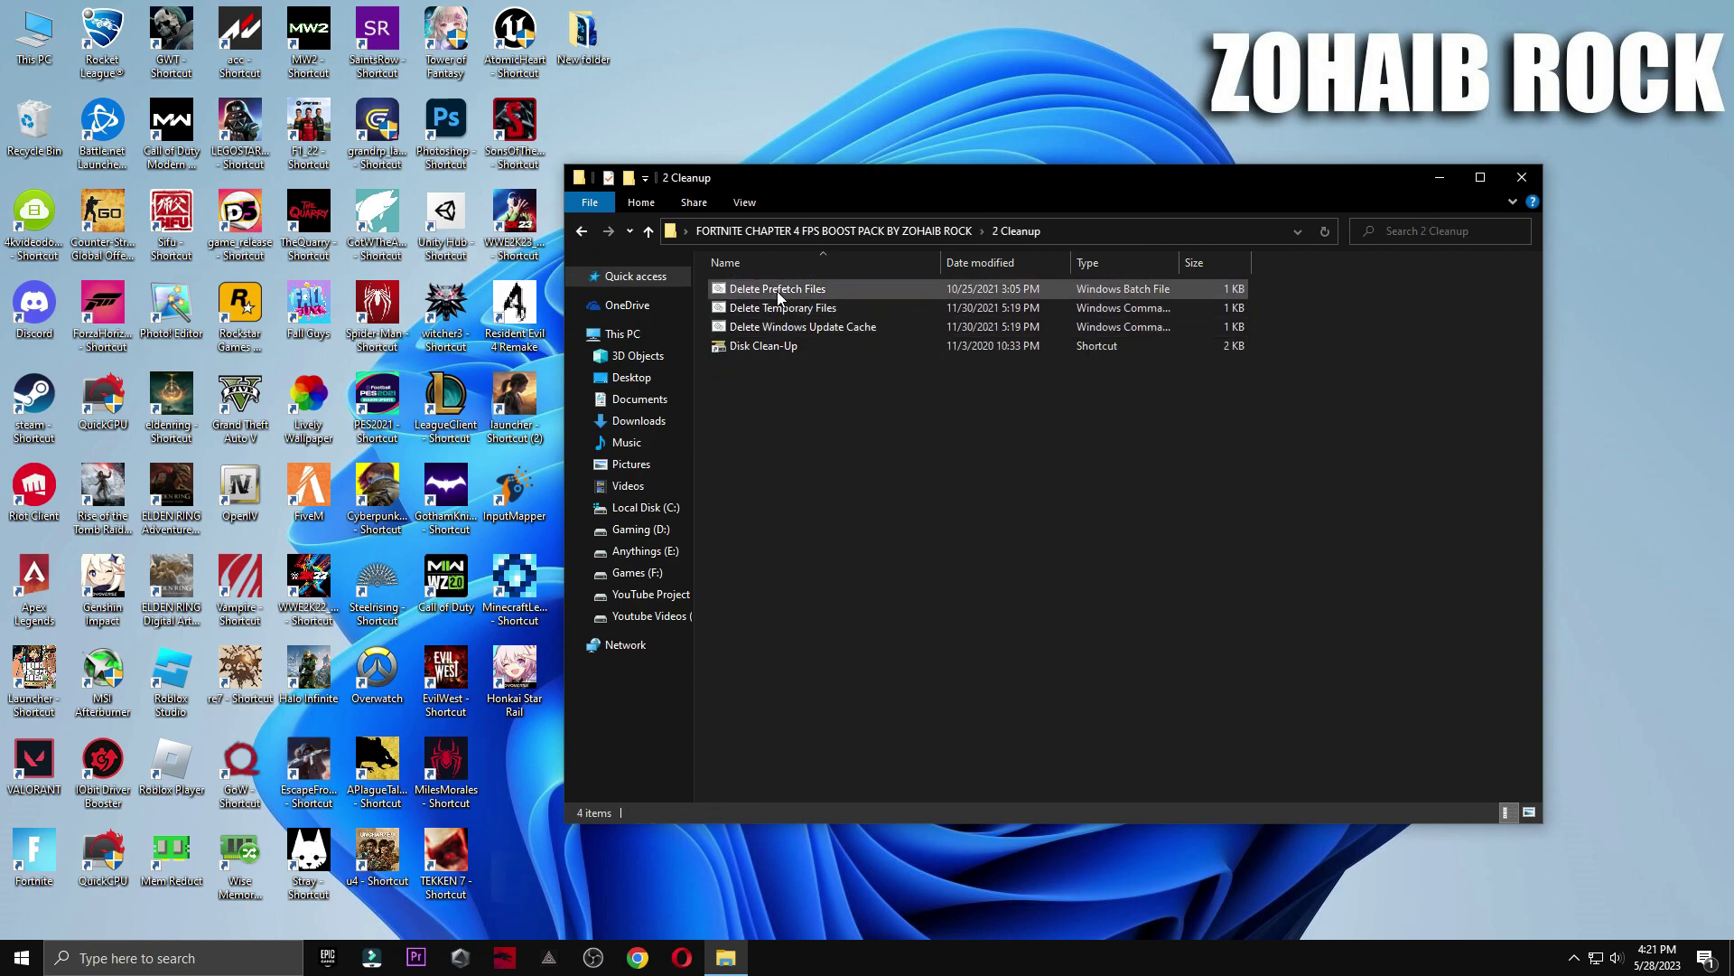
pyautogui.doubleClick(777, 307)
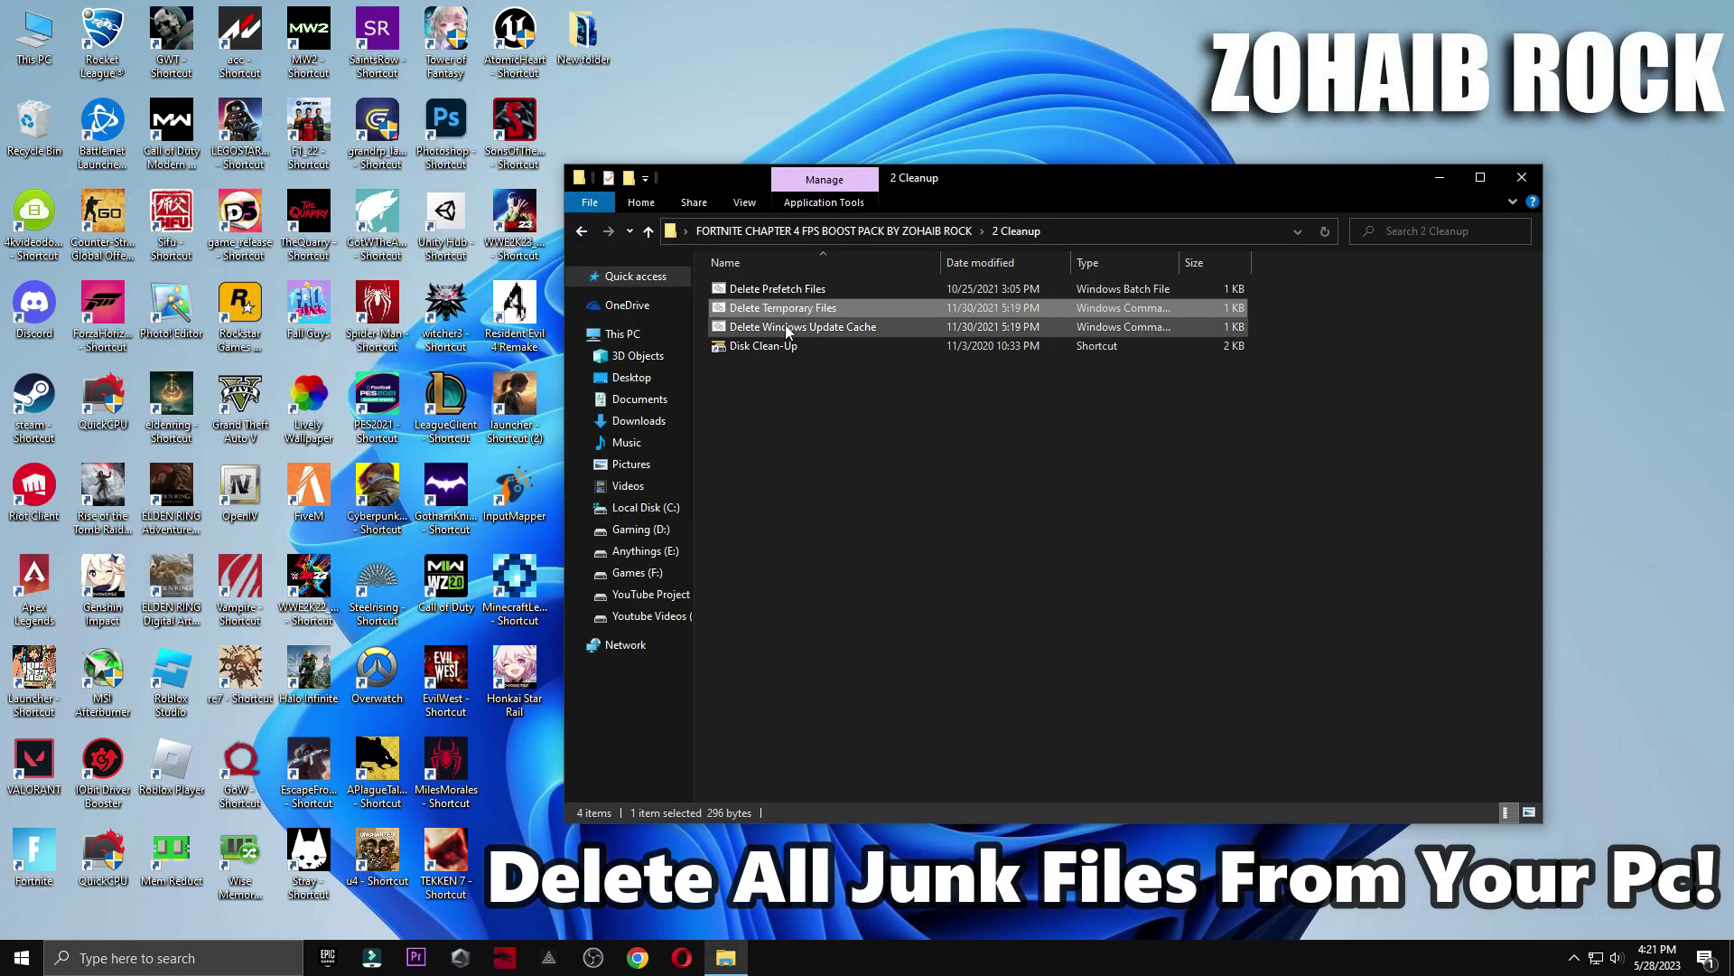
pyautogui.doubleClick(786, 327)
# Run Disk Clean-Up on drive C: and permanently delete the checked files, including the DirectX shader cache, recycle bin, temporary files and thumbnails
pyautogui.doubleClick(737, 346)
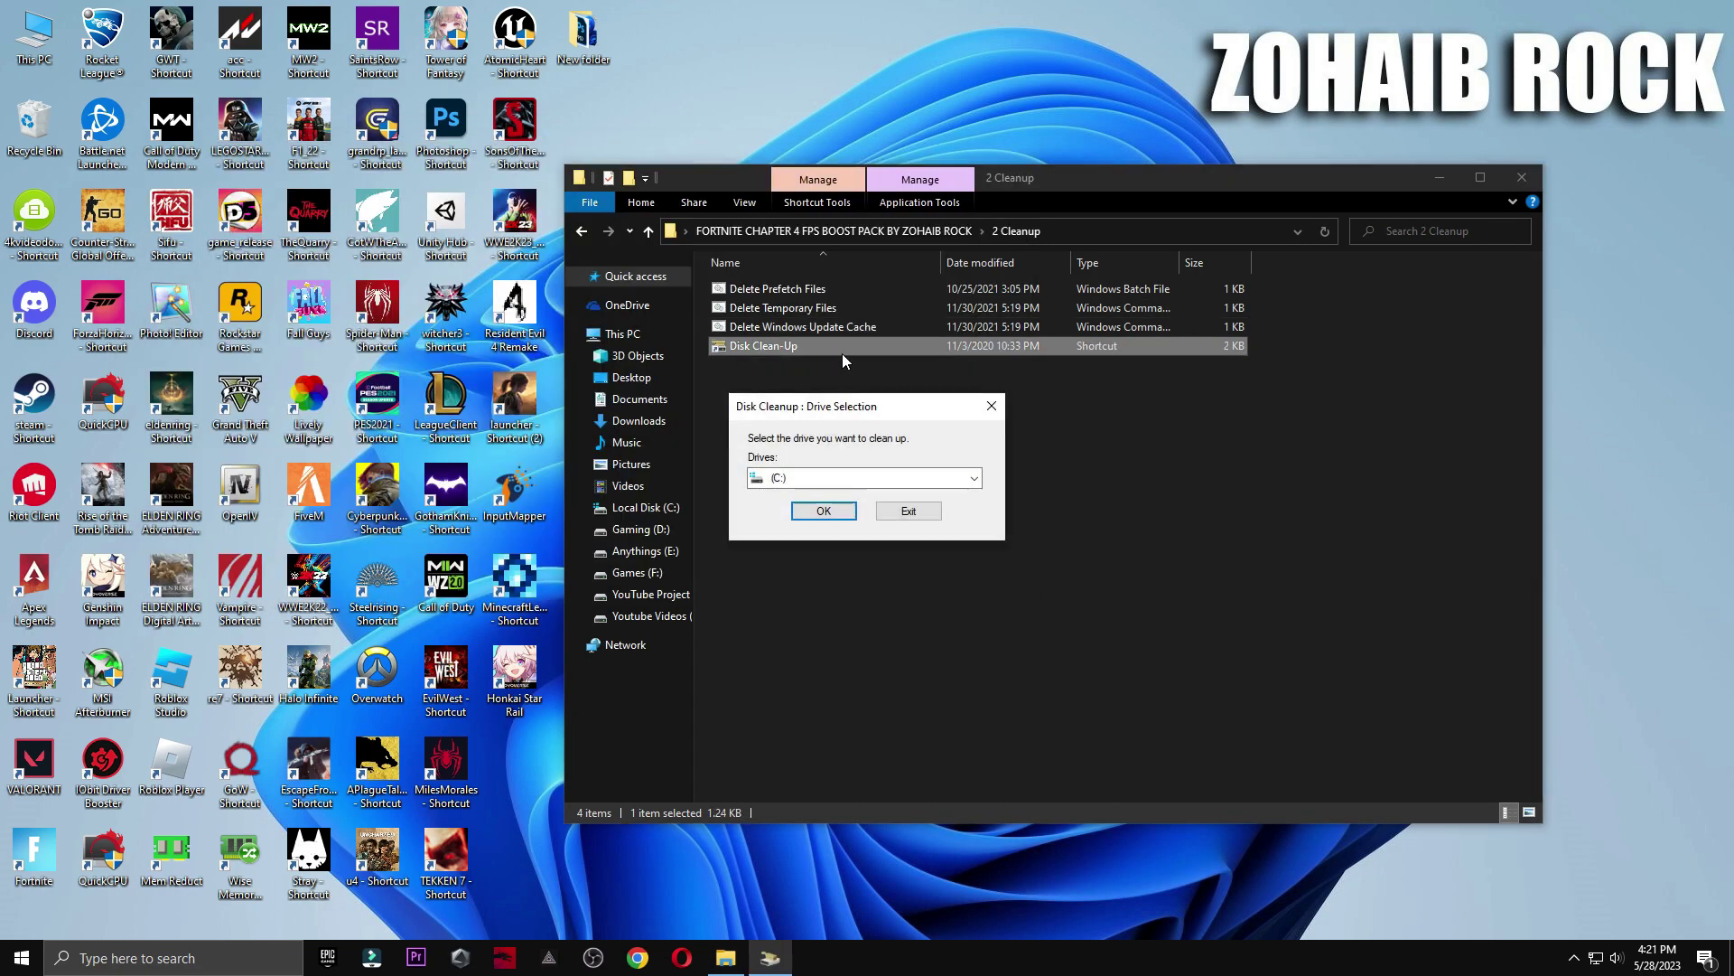
pyautogui.click(824, 510)
pyautogui.moveTo(644, 251); pyautogui.dragTo(1064, 168)
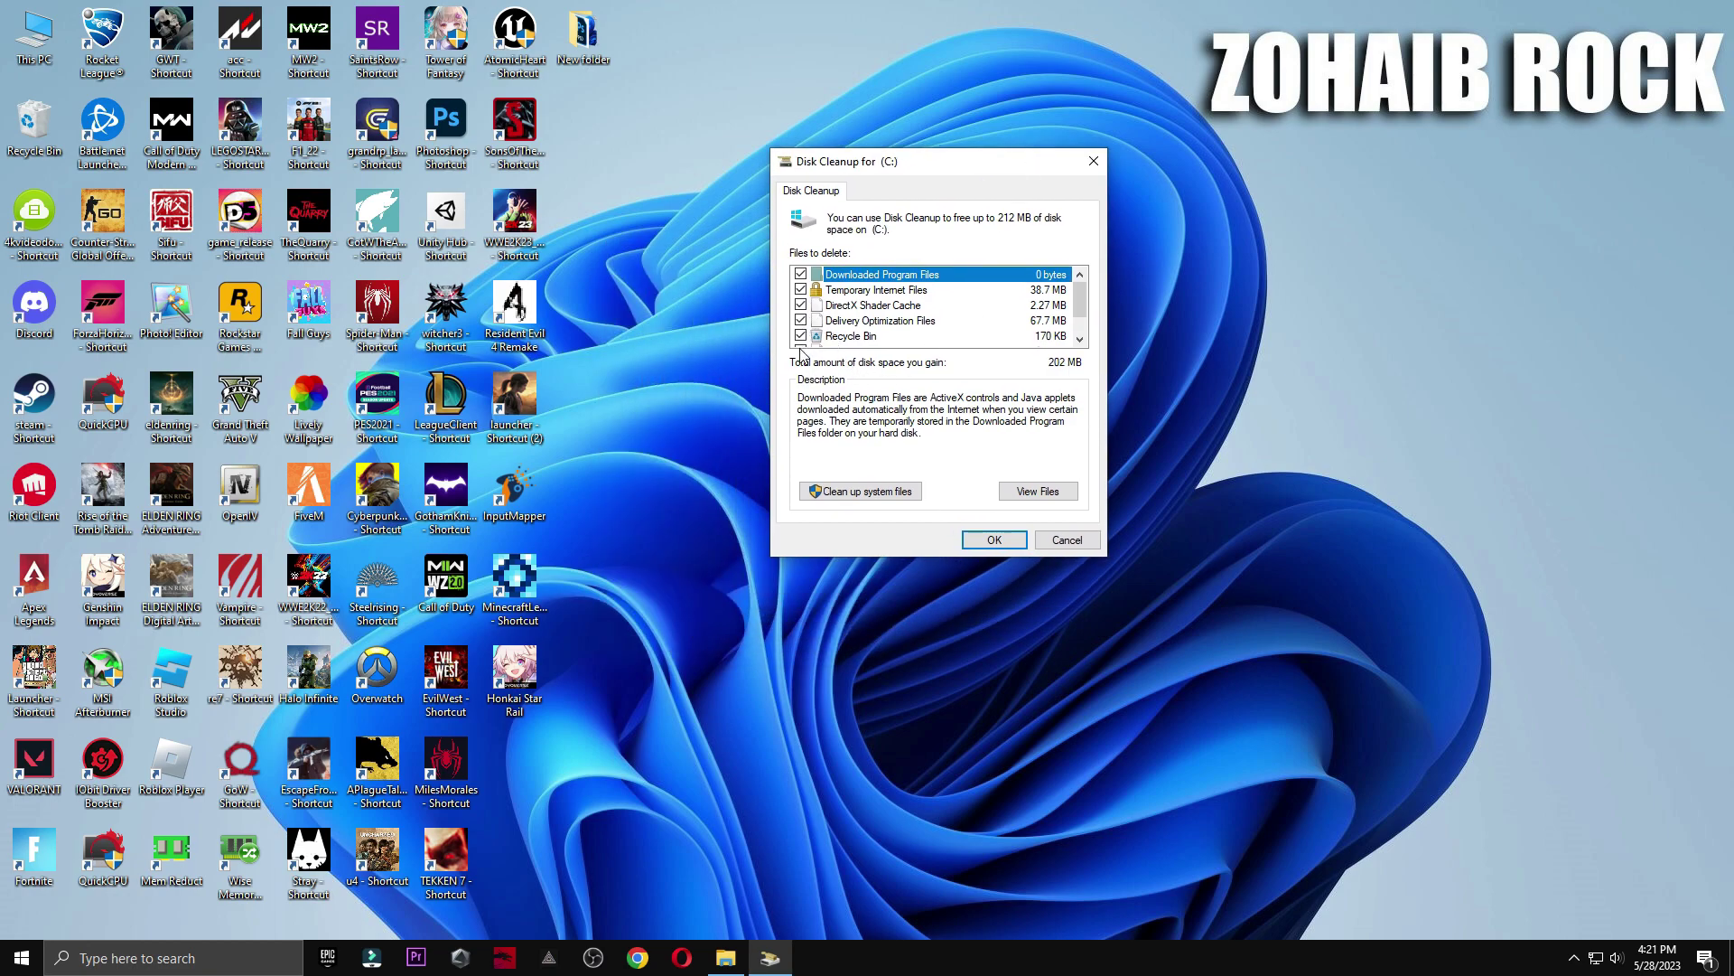
pyautogui.scroll(-1, 805, 345)
pyautogui.click(994, 539)
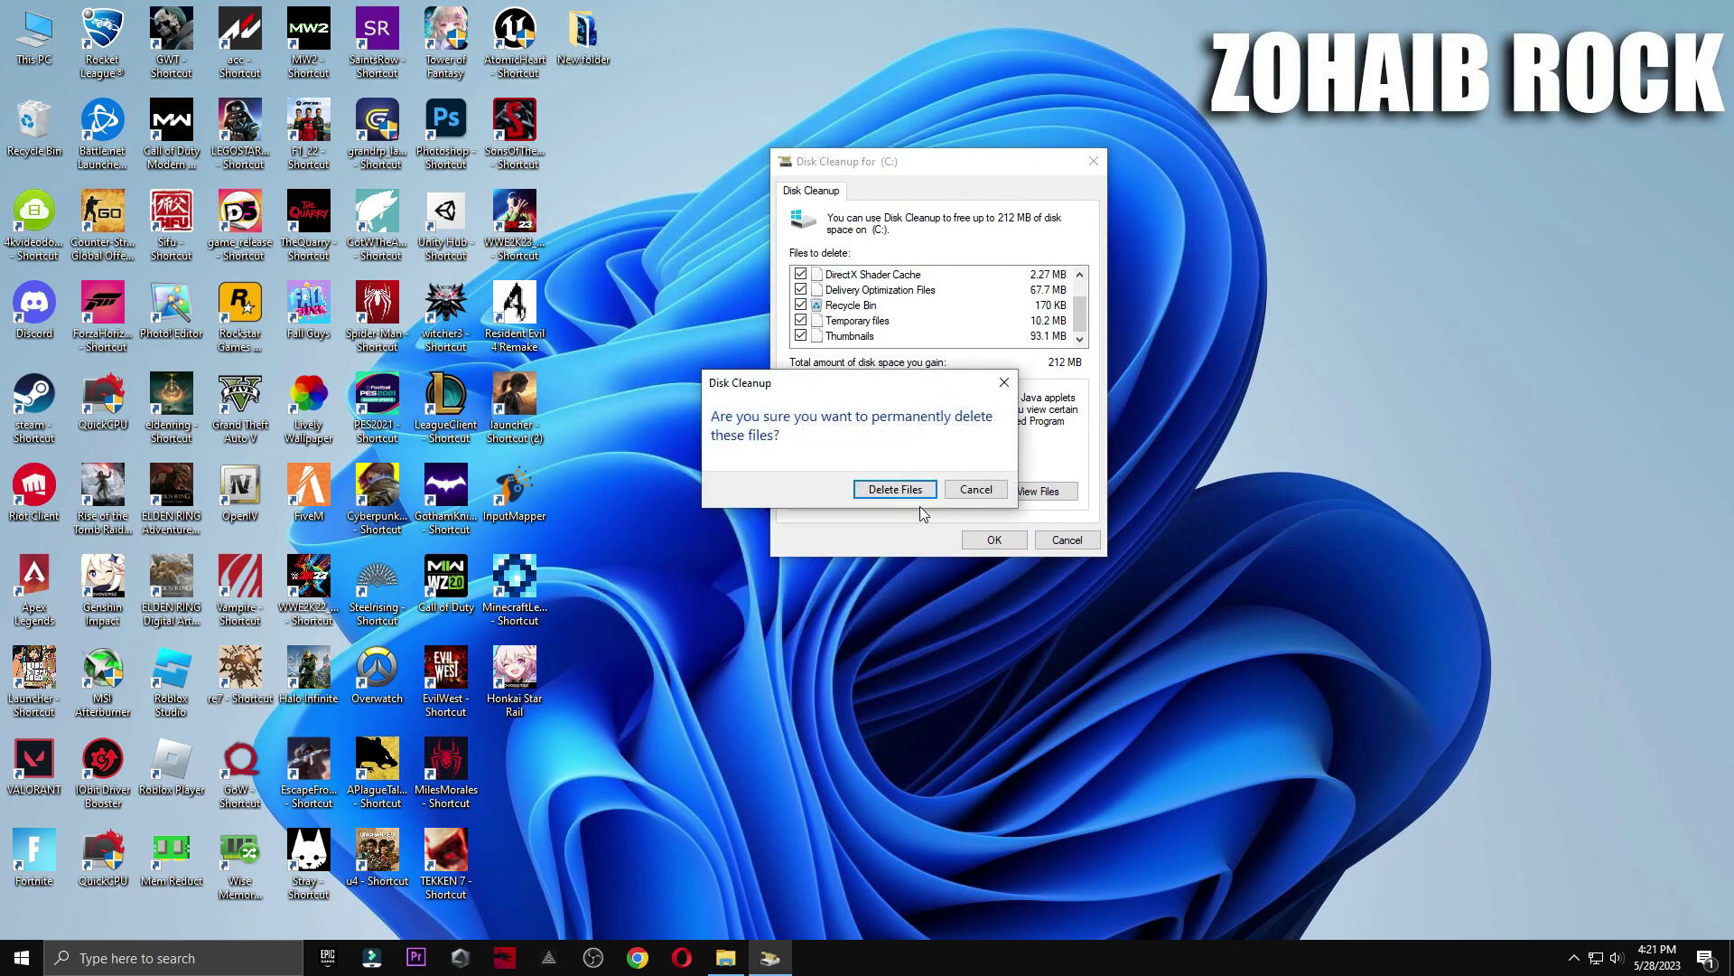
pyautogui.click(917, 488)
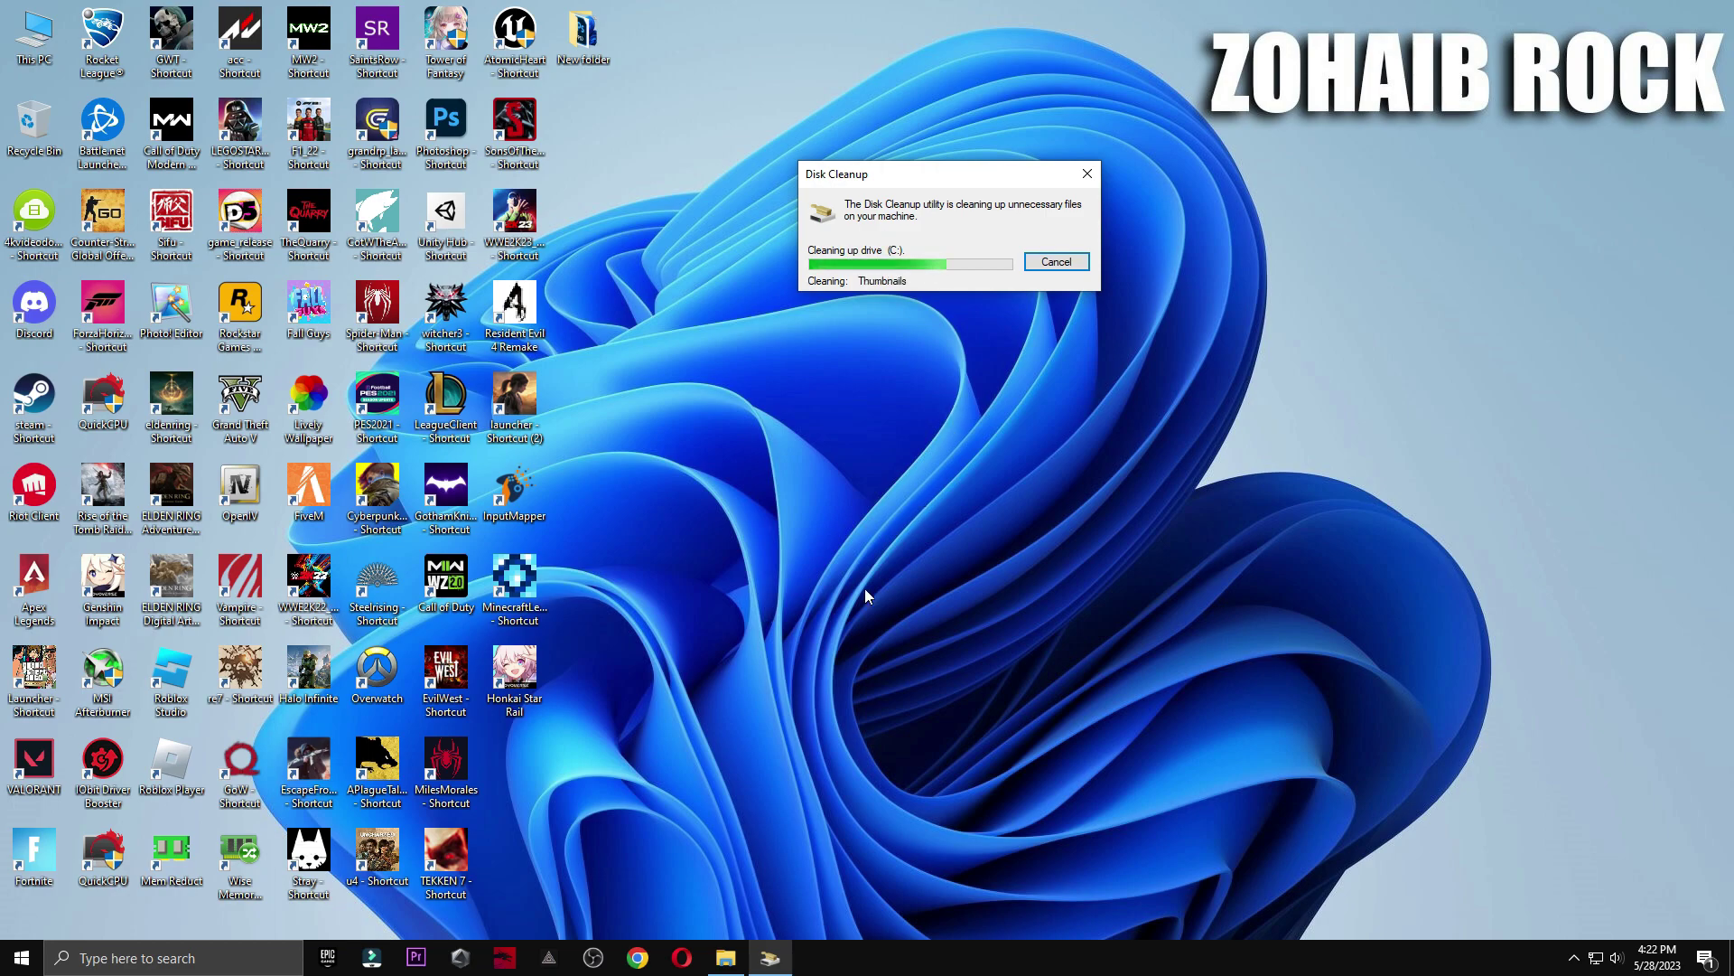
# Review the recommended AMD advanced and display settings images in the pack's 3 GPU Settings folder, and close the viewer
pyautogui.click(726, 957)
pyautogui.click(578, 233)
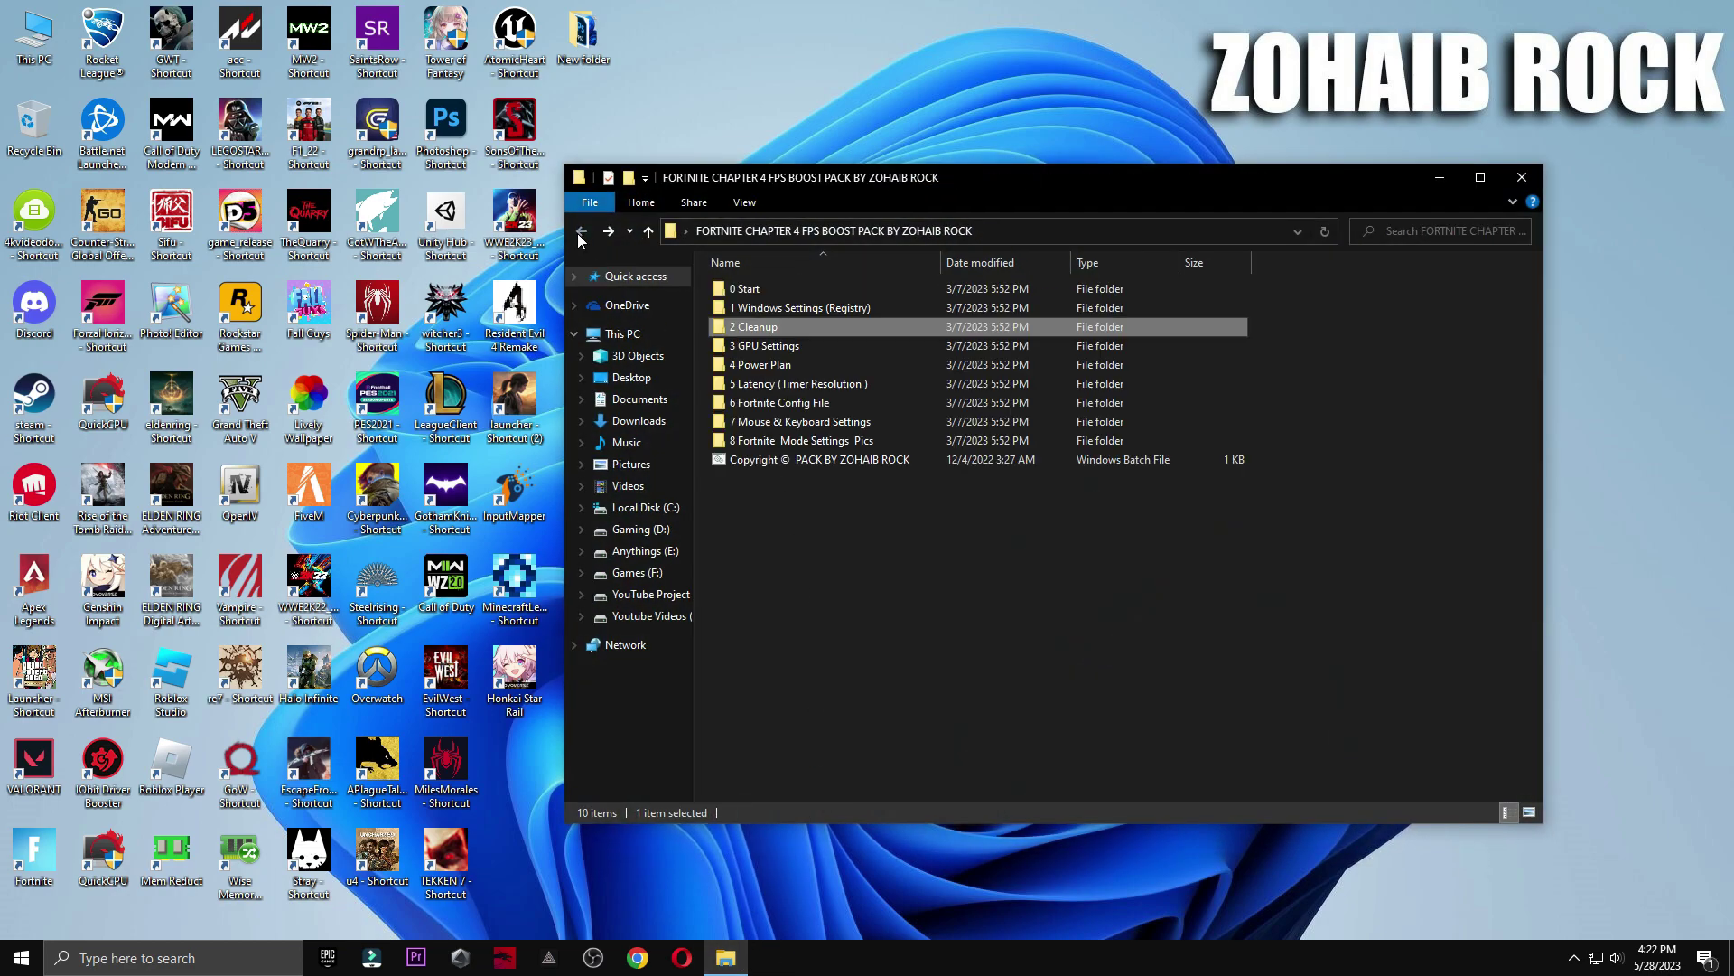
pyautogui.doubleClick(759, 345)
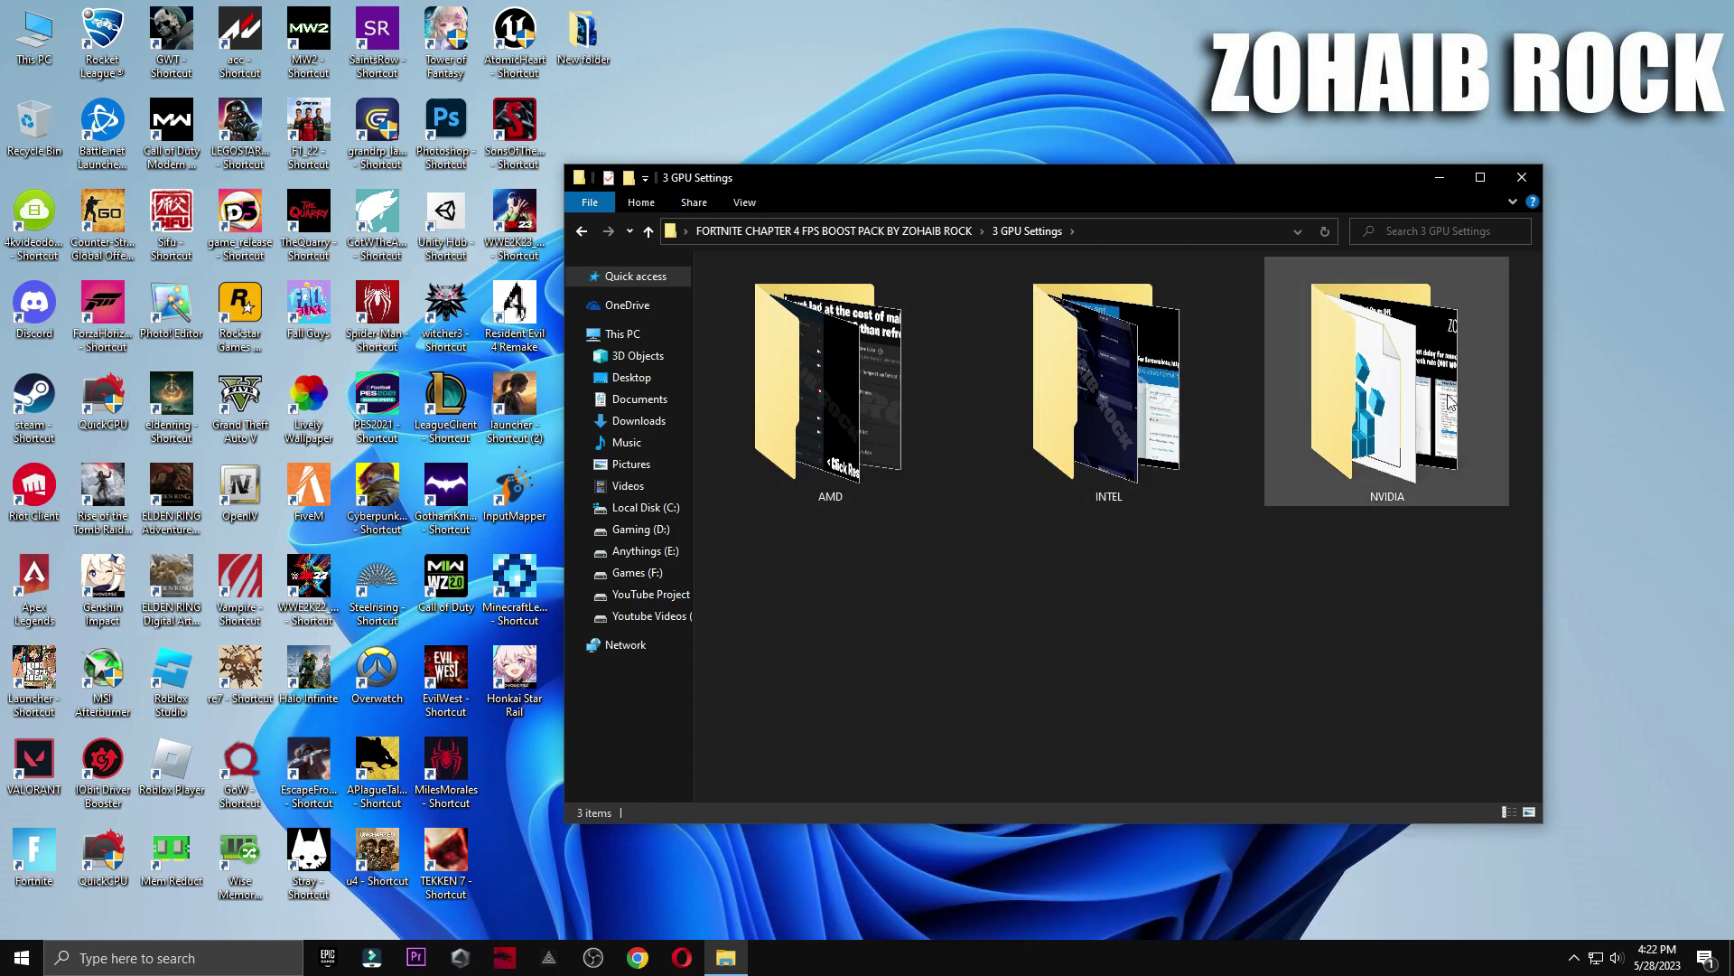
pyautogui.doubleClick(858, 410)
pyautogui.click(743, 339)
pyautogui.doubleClick(742, 339)
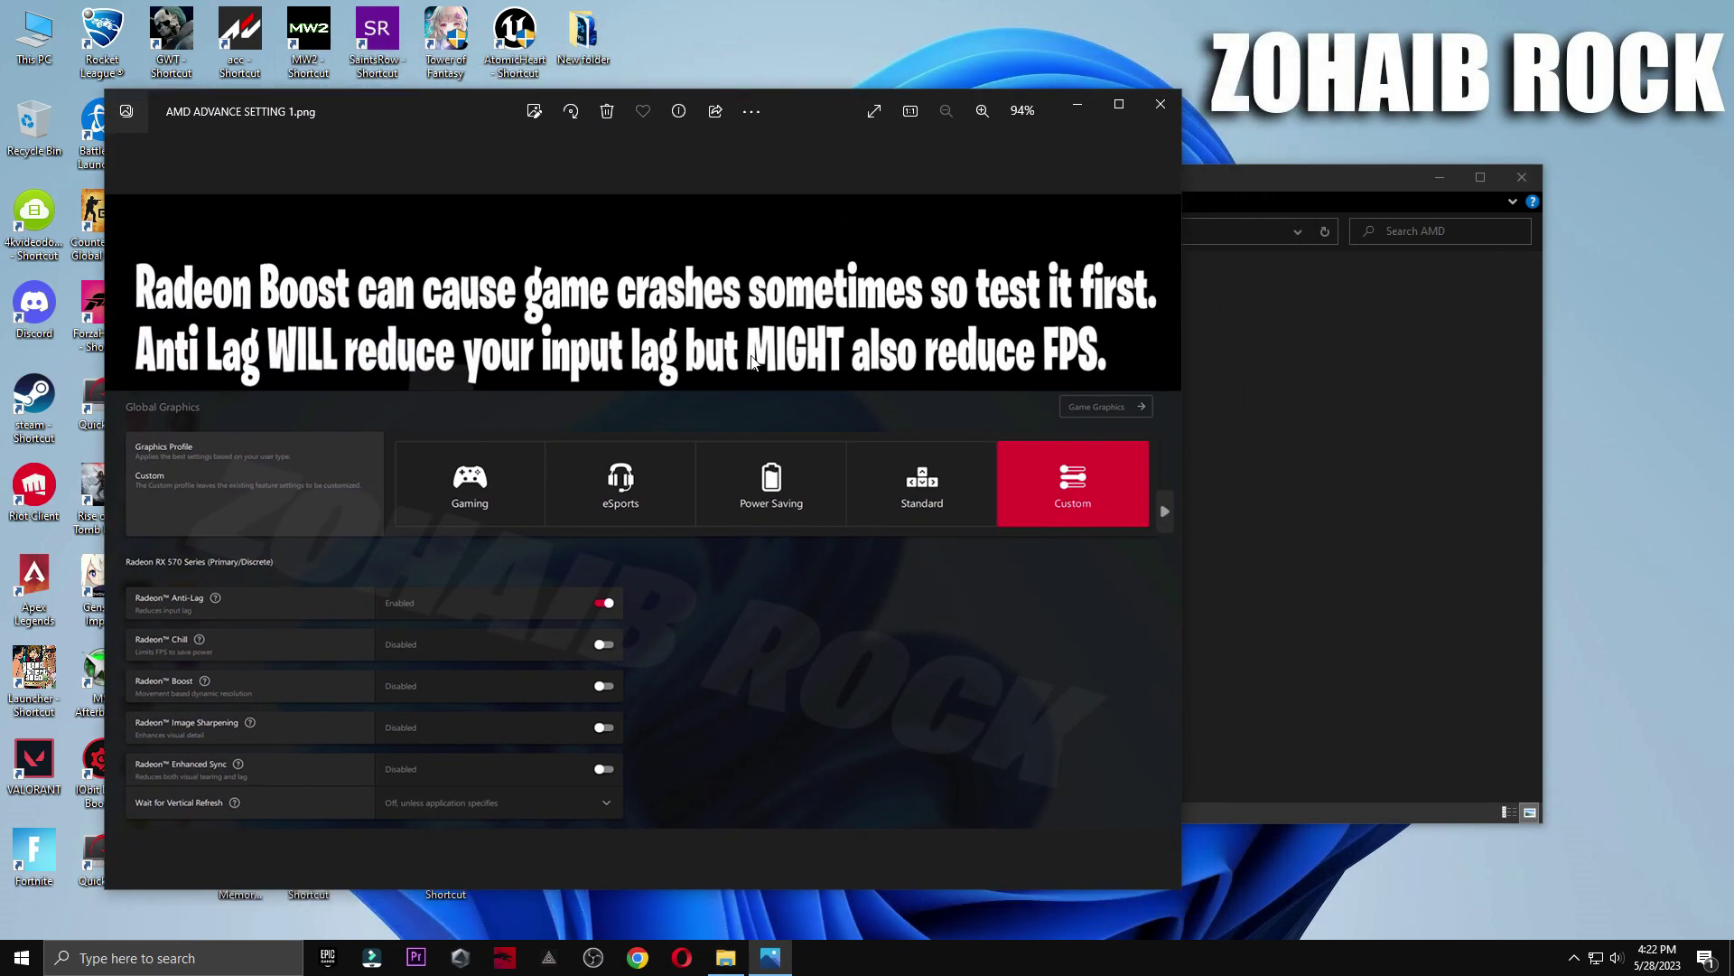
pyautogui.press('Right')
pyautogui.press('Right')
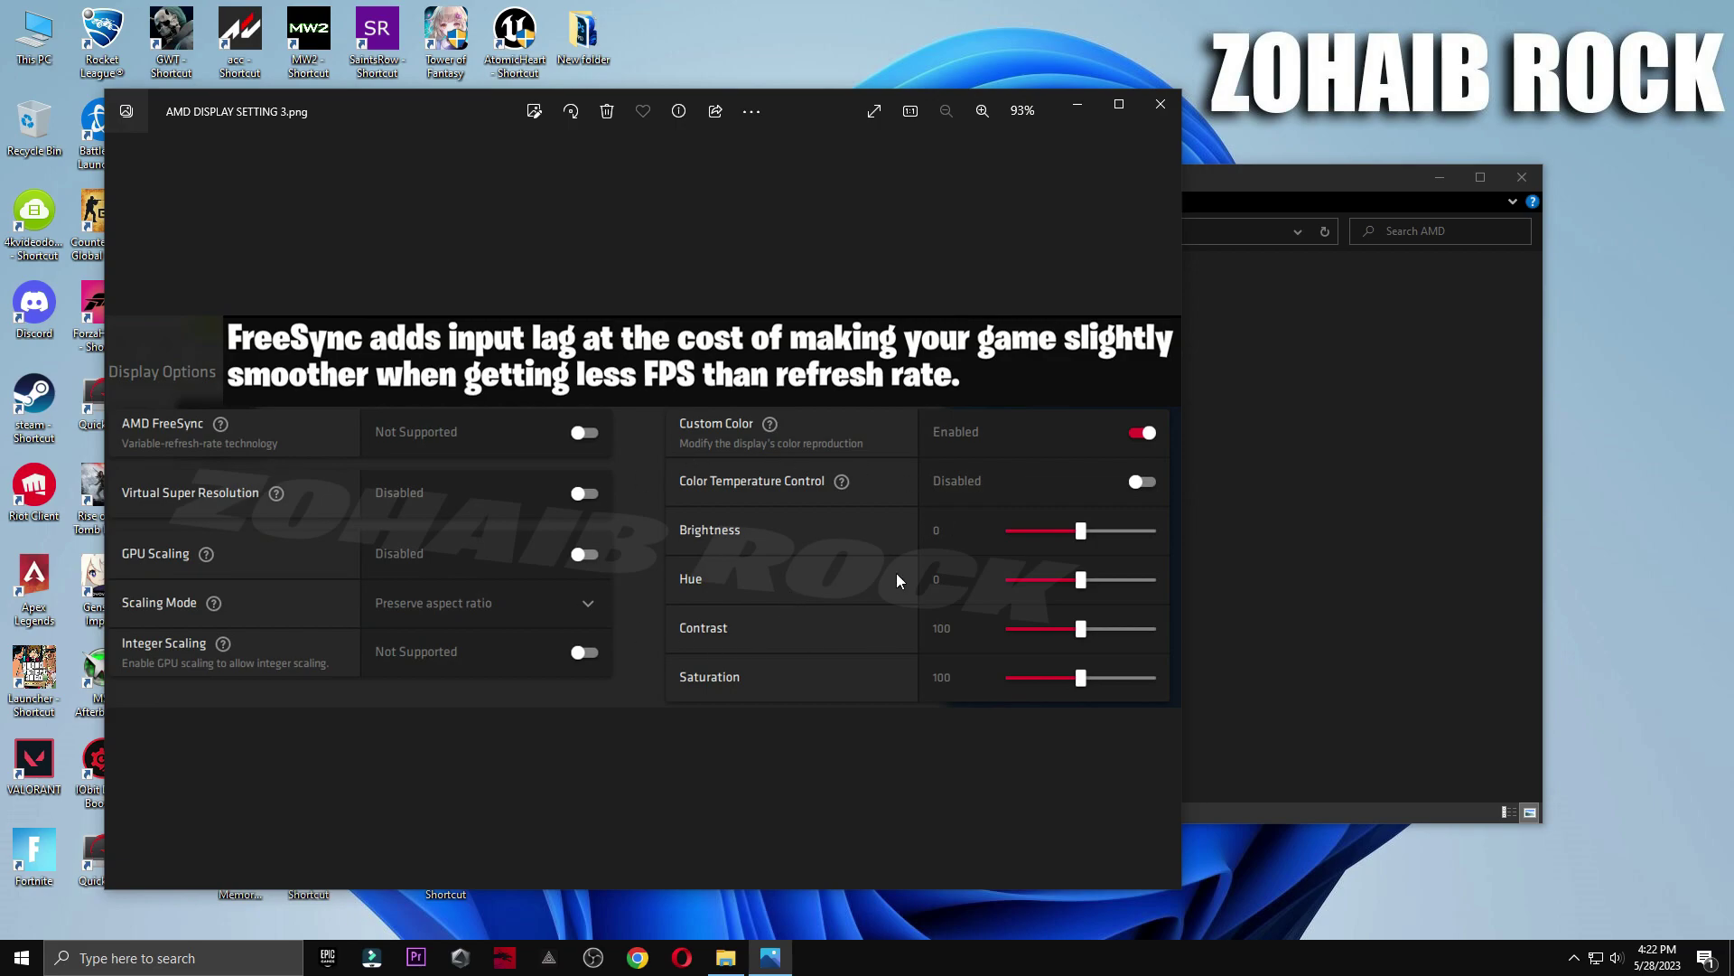
pyautogui.hotkey('alt', 'F4')
# Review the Intel Graphics Command Center and Intel HD Graphics Control Panel images in the INTEL folder, and close the viewer
pyautogui.press('BackSpace')
pyautogui.doubleClick(1111, 361)
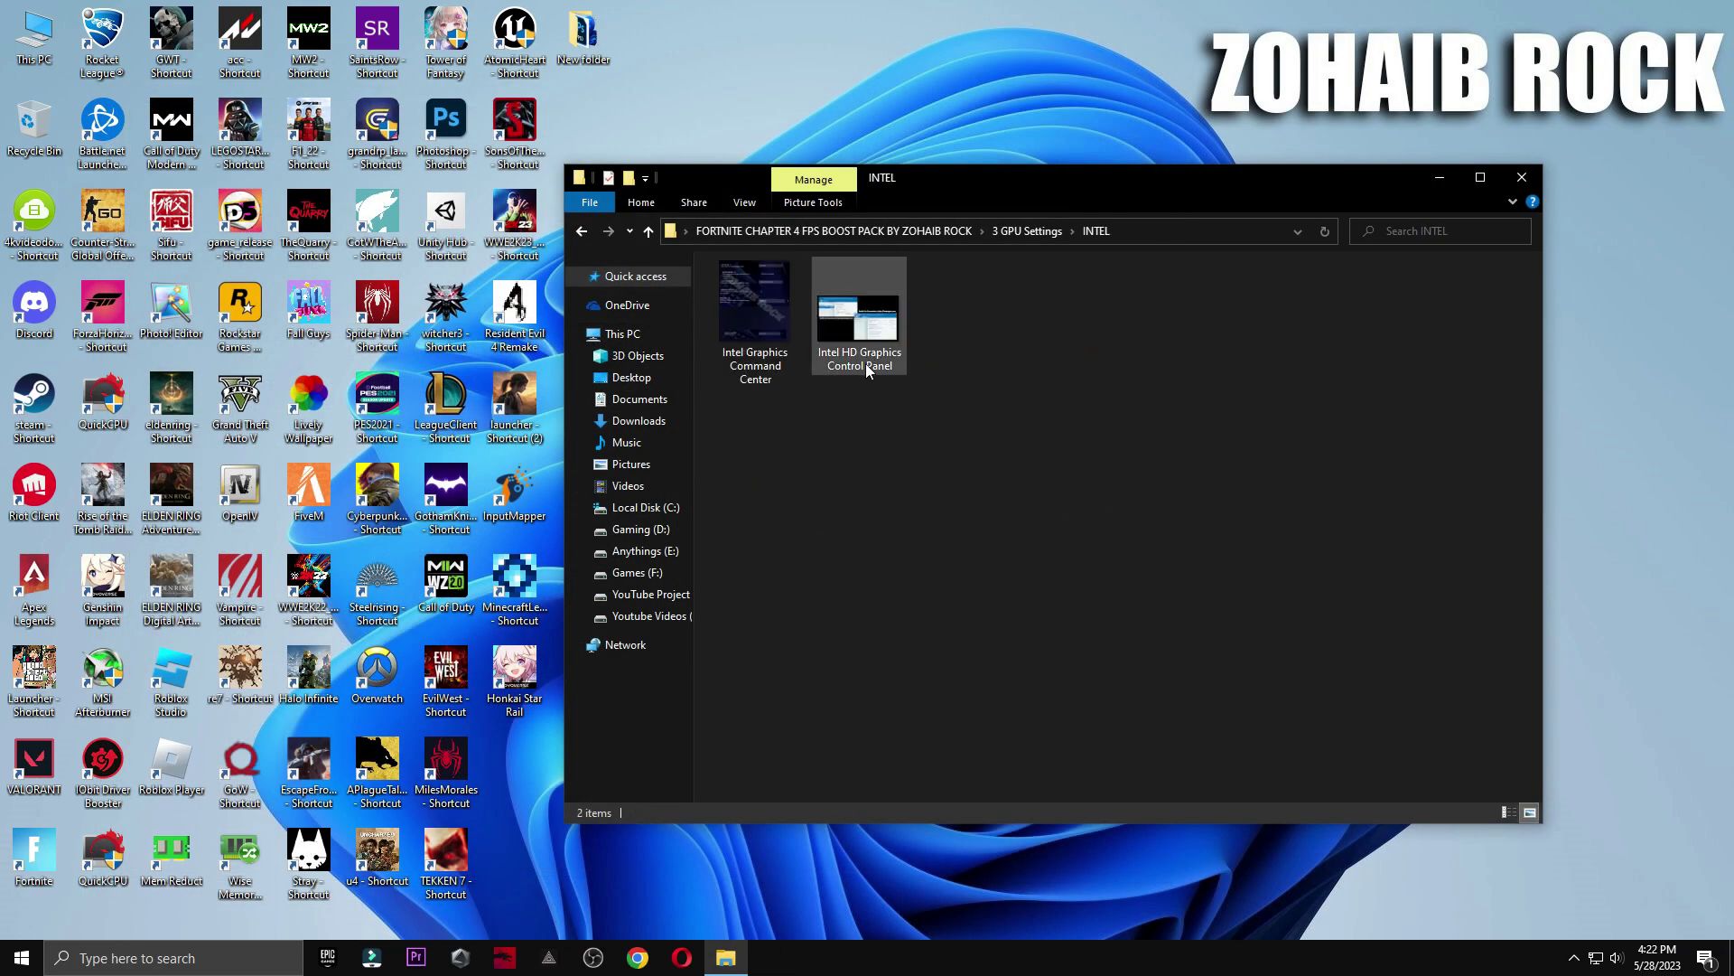
pyautogui.click(768, 371)
pyautogui.doubleClick(748, 348)
pyautogui.press('Right')
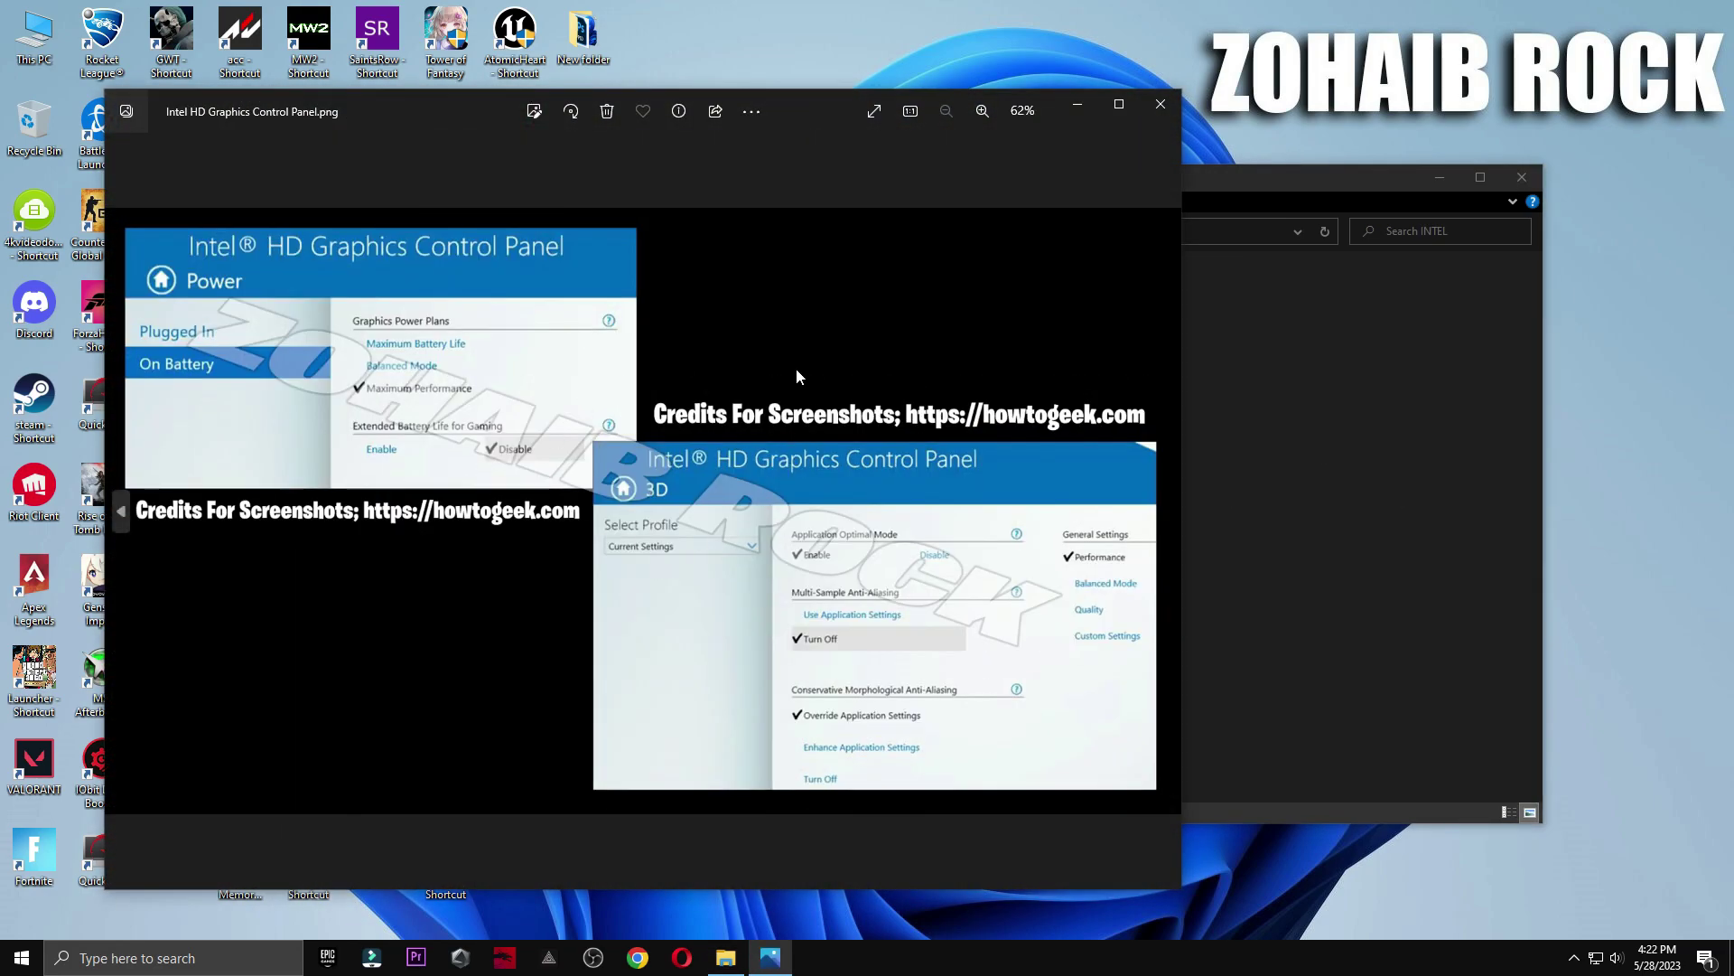
pyautogui.click(1158, 105)
# View the NVIDIA Settings (Manage 3D Settings) image in the NVIDIA folder
pyautogui.press('BackSpace')
pyautogui.doubleClick(1297, 398)
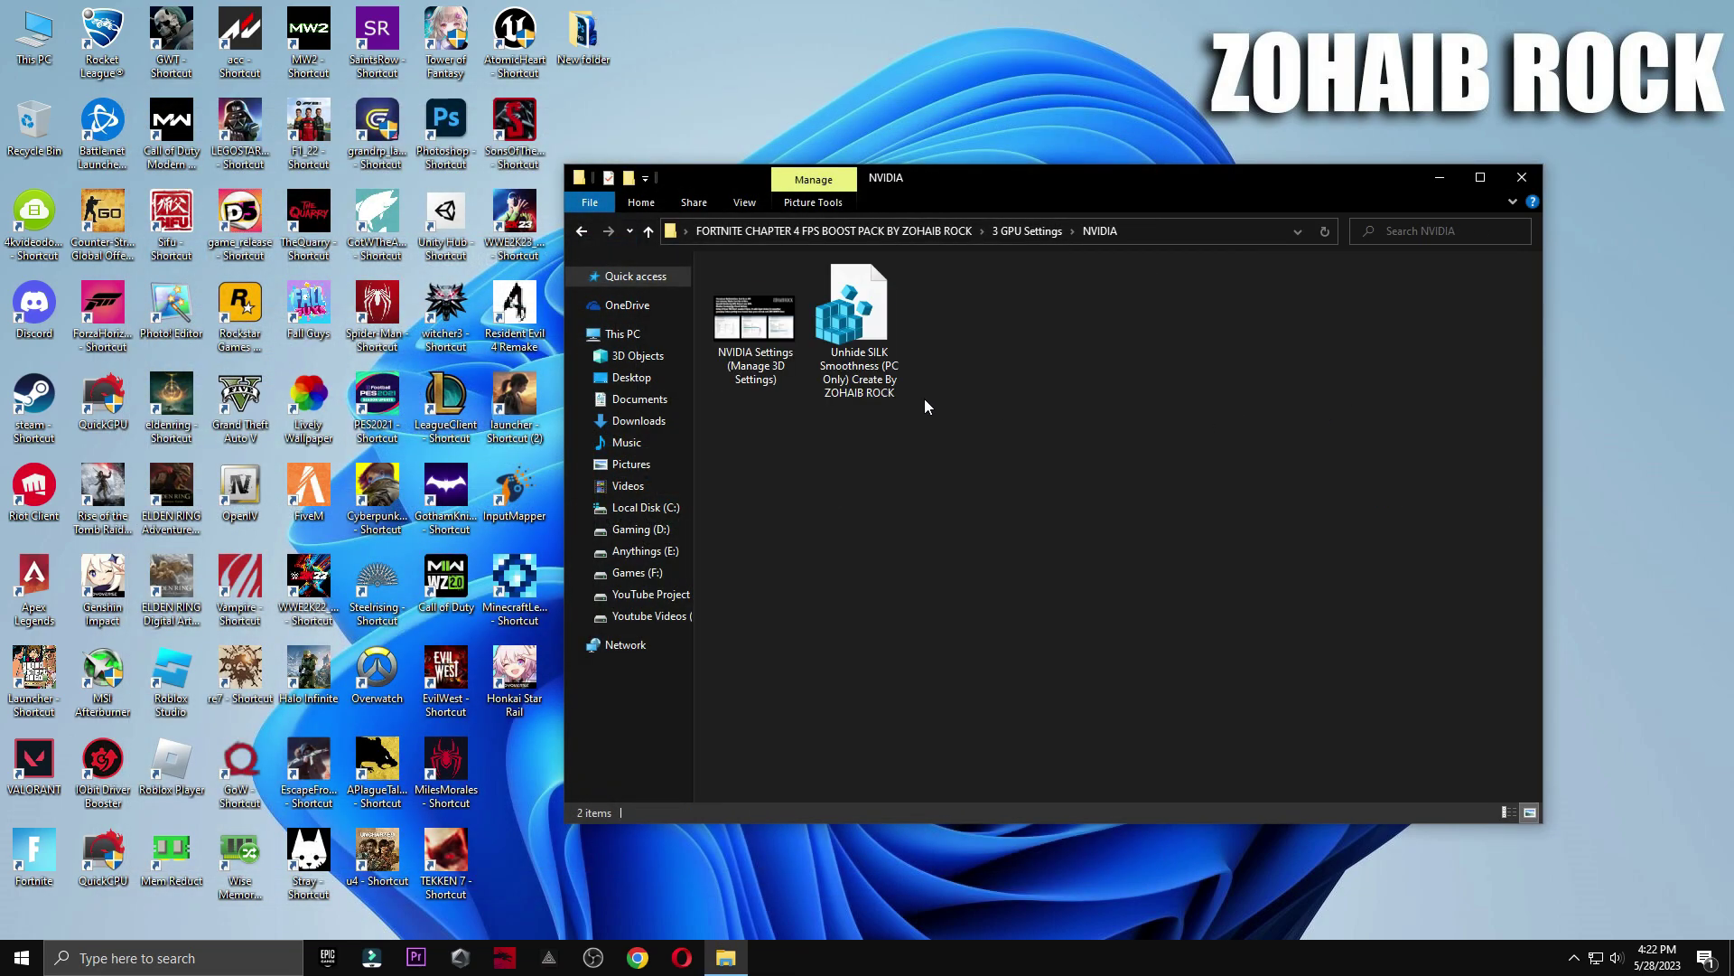
pyautogui.click(728, 375)
pyautogui.doubleClick(728, 378)
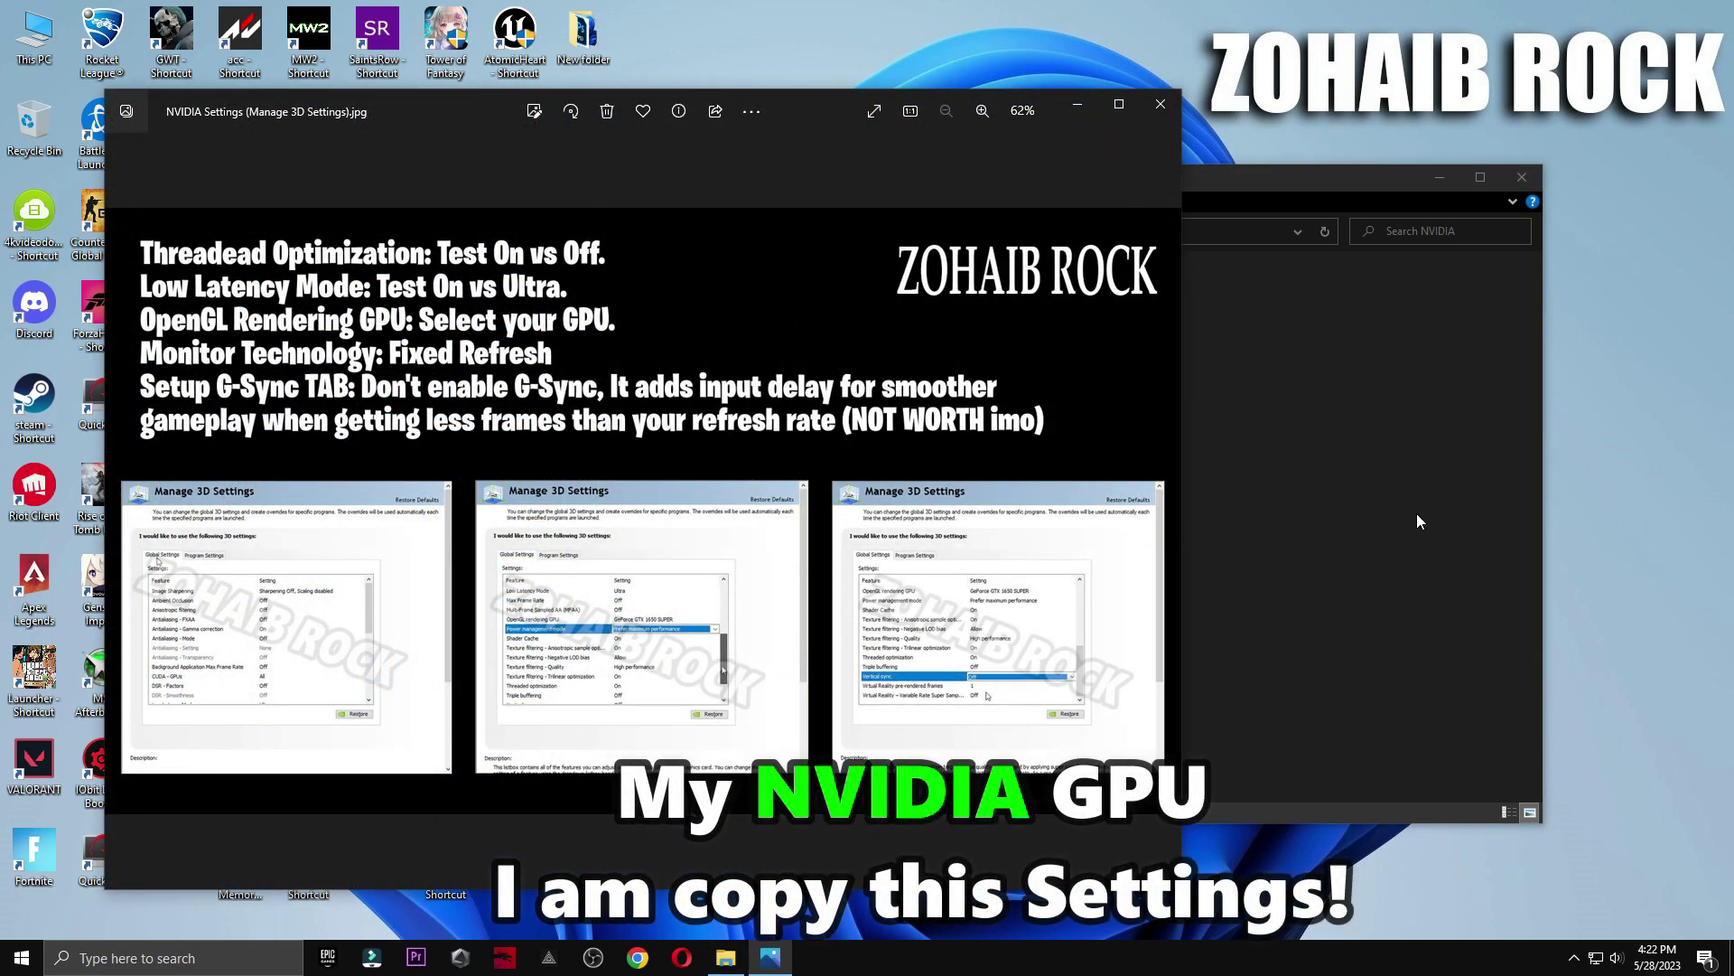
# Review the global 3D settings and the image settings preview page in NVIDIA Control Panel, and close it
pyautogui.rightClick(1602, 420)
pyautogui.click(1668, 580)
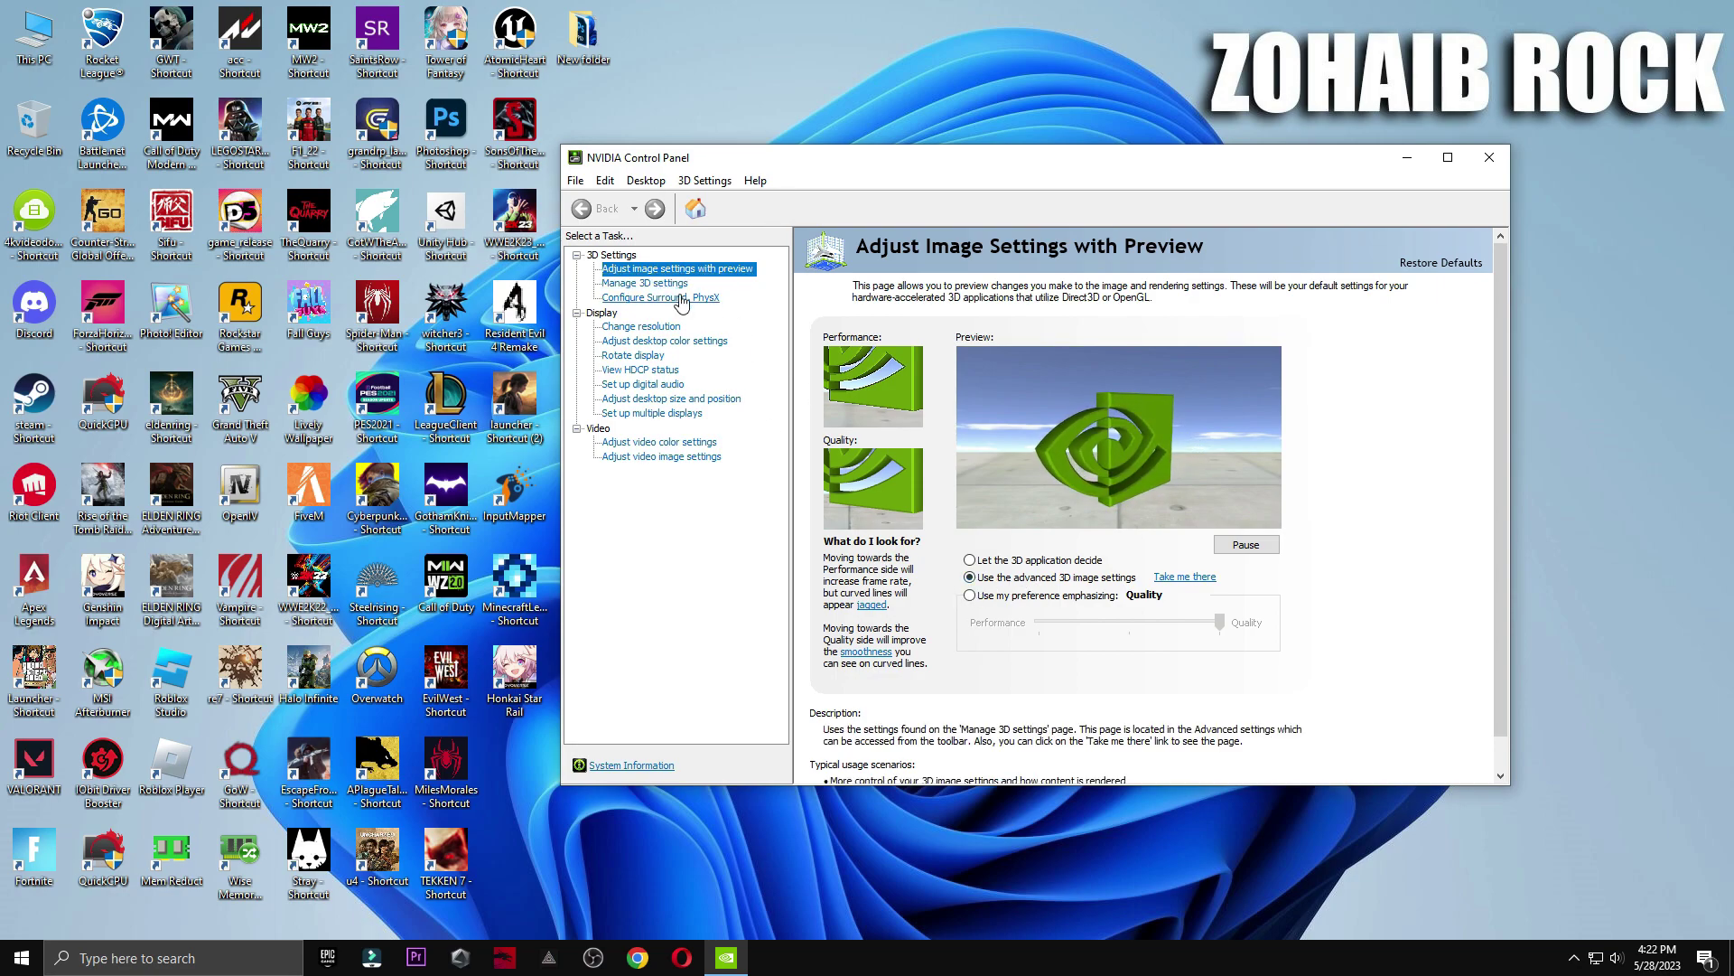
pyautogui.click(612, 285)
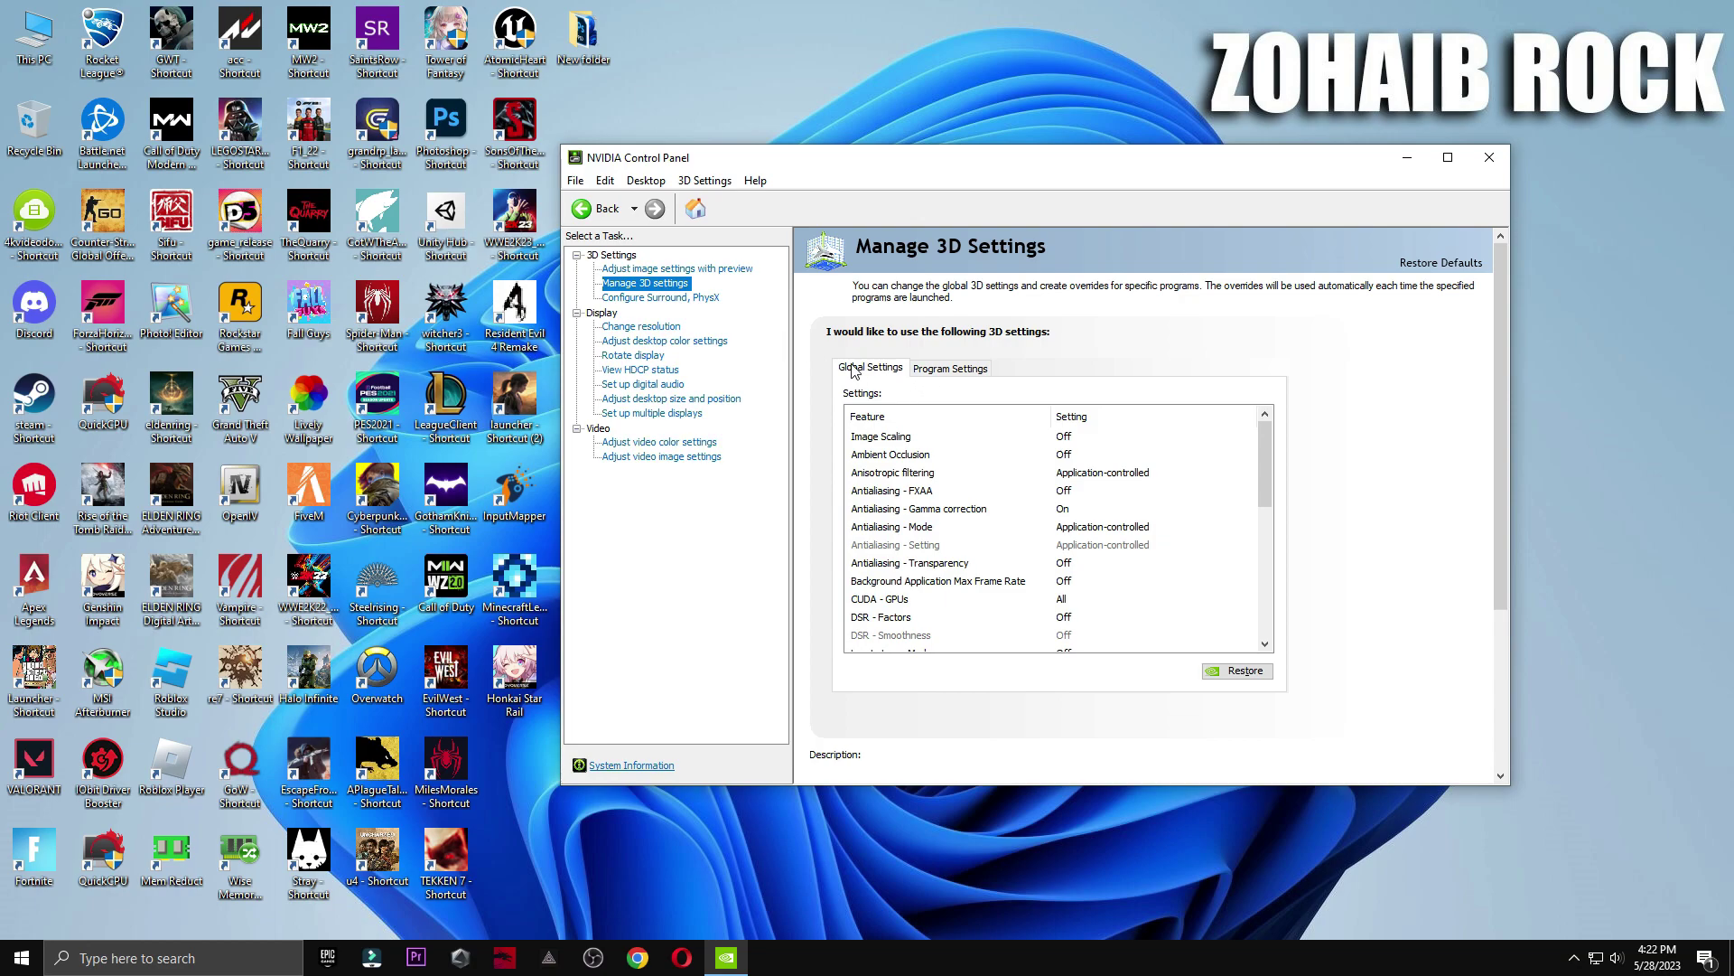
pyautogui.scroll(-4, 1017, 643)
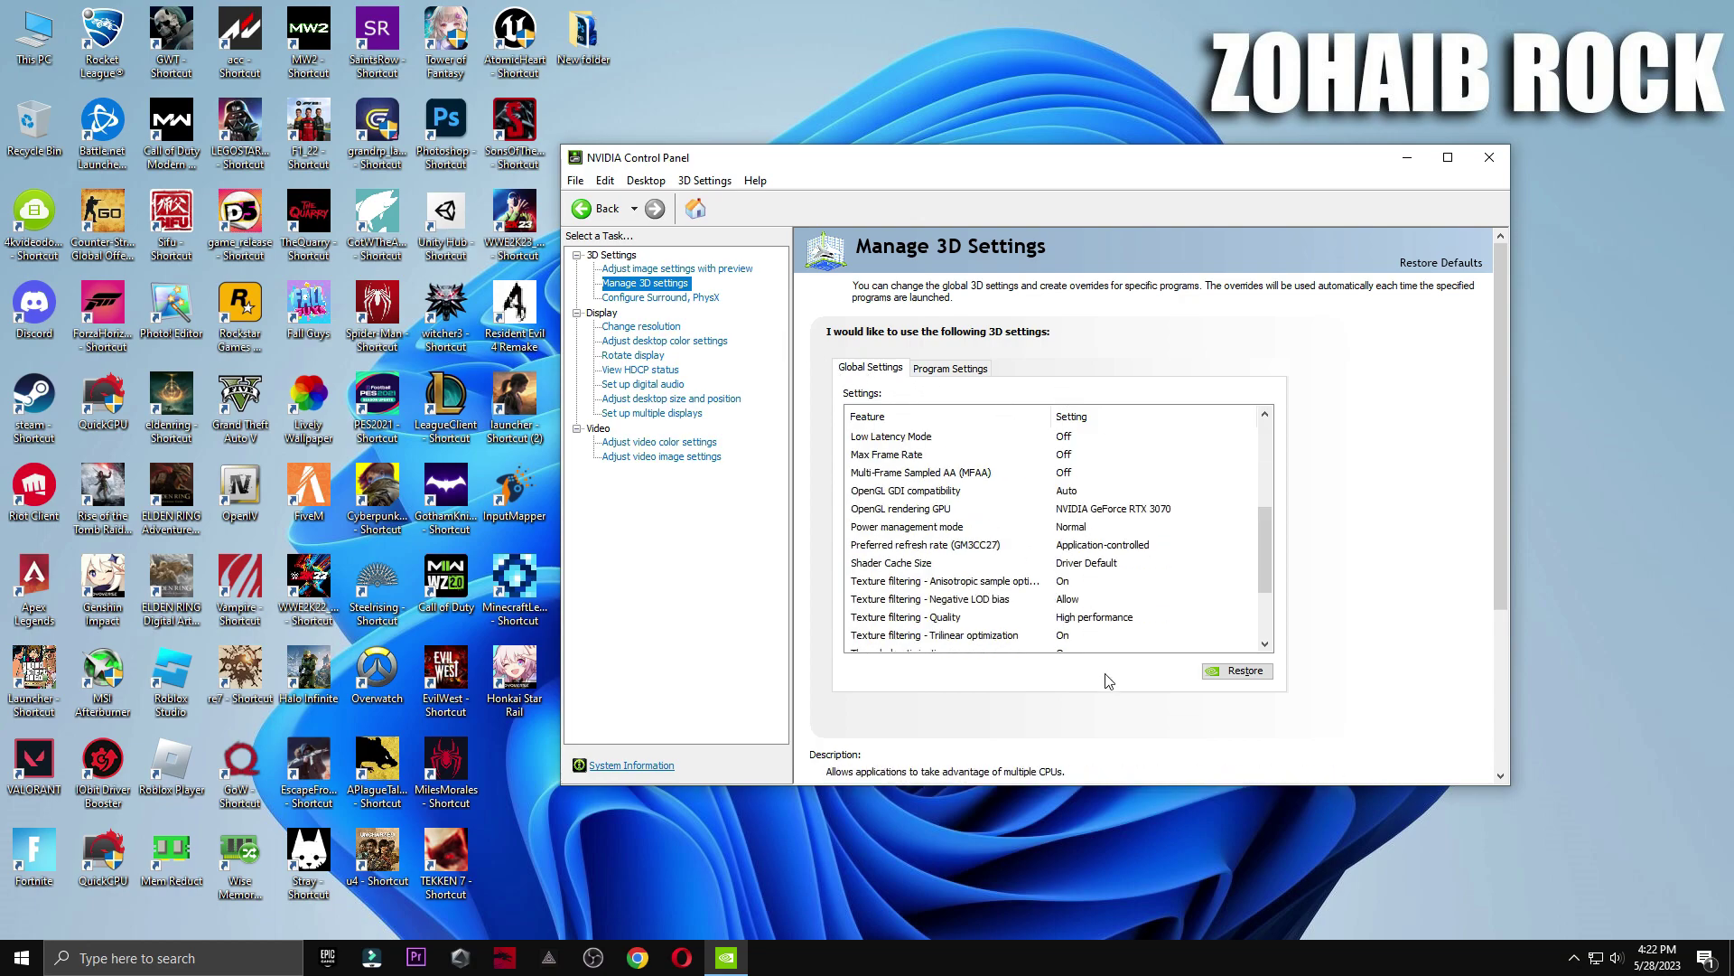
pyautogui.scroll(-2, 1066, 505)
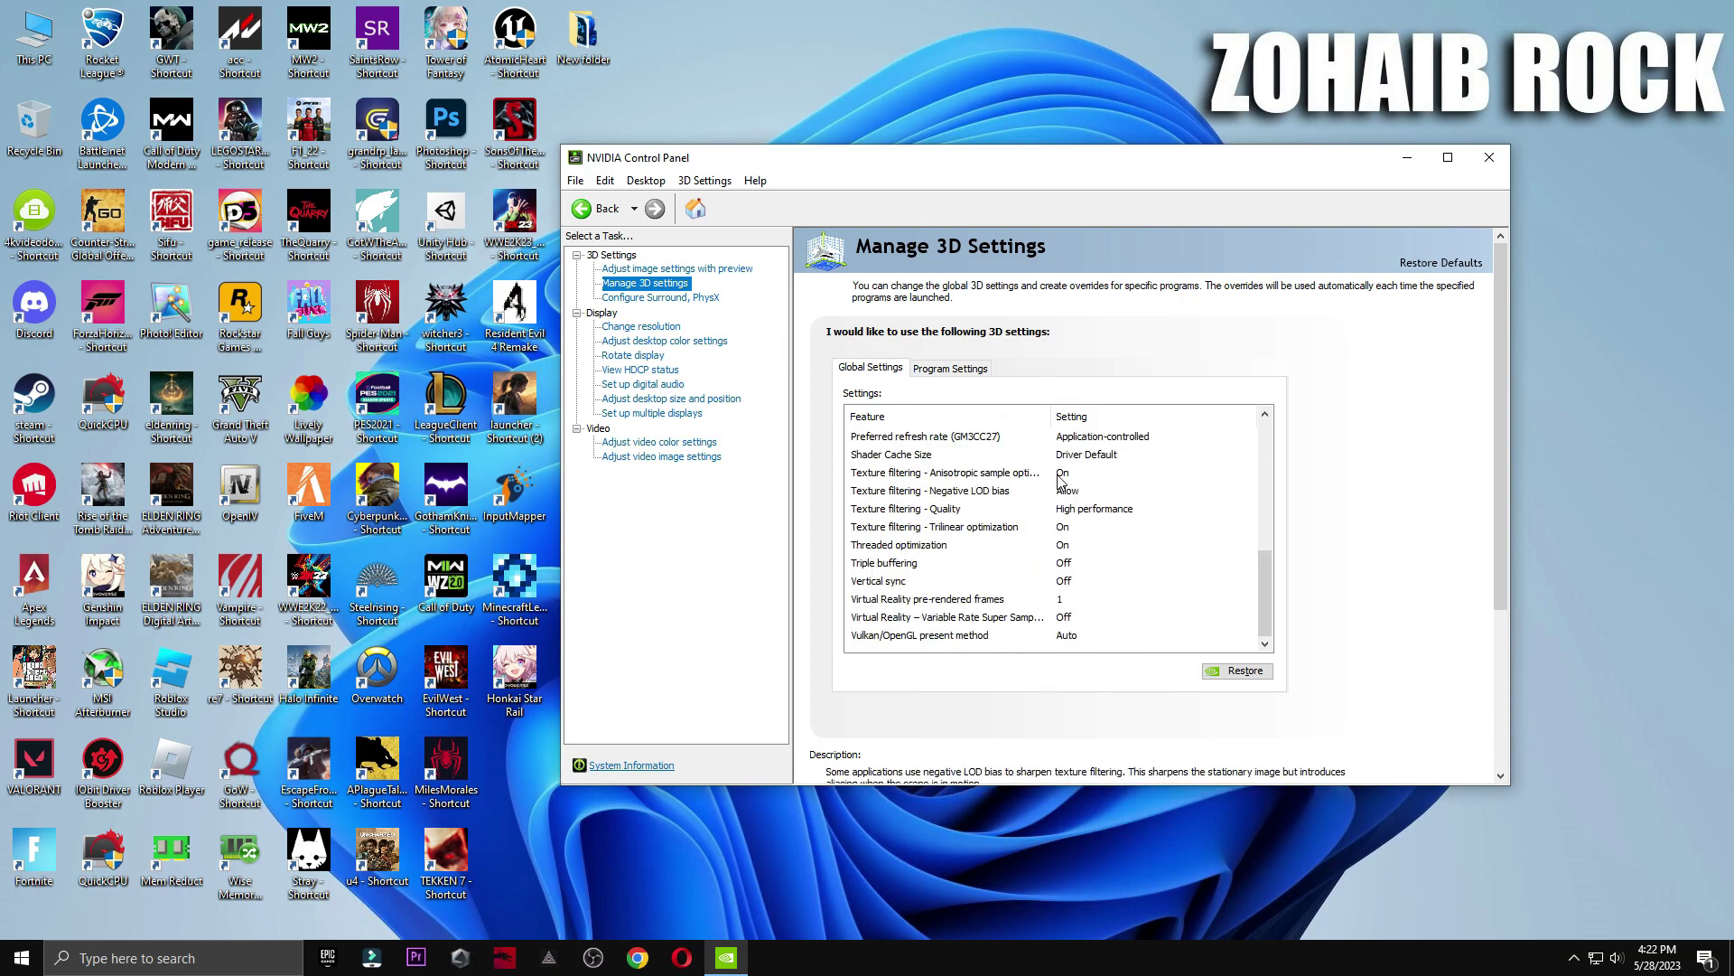
pyautogui.click(637, 269)
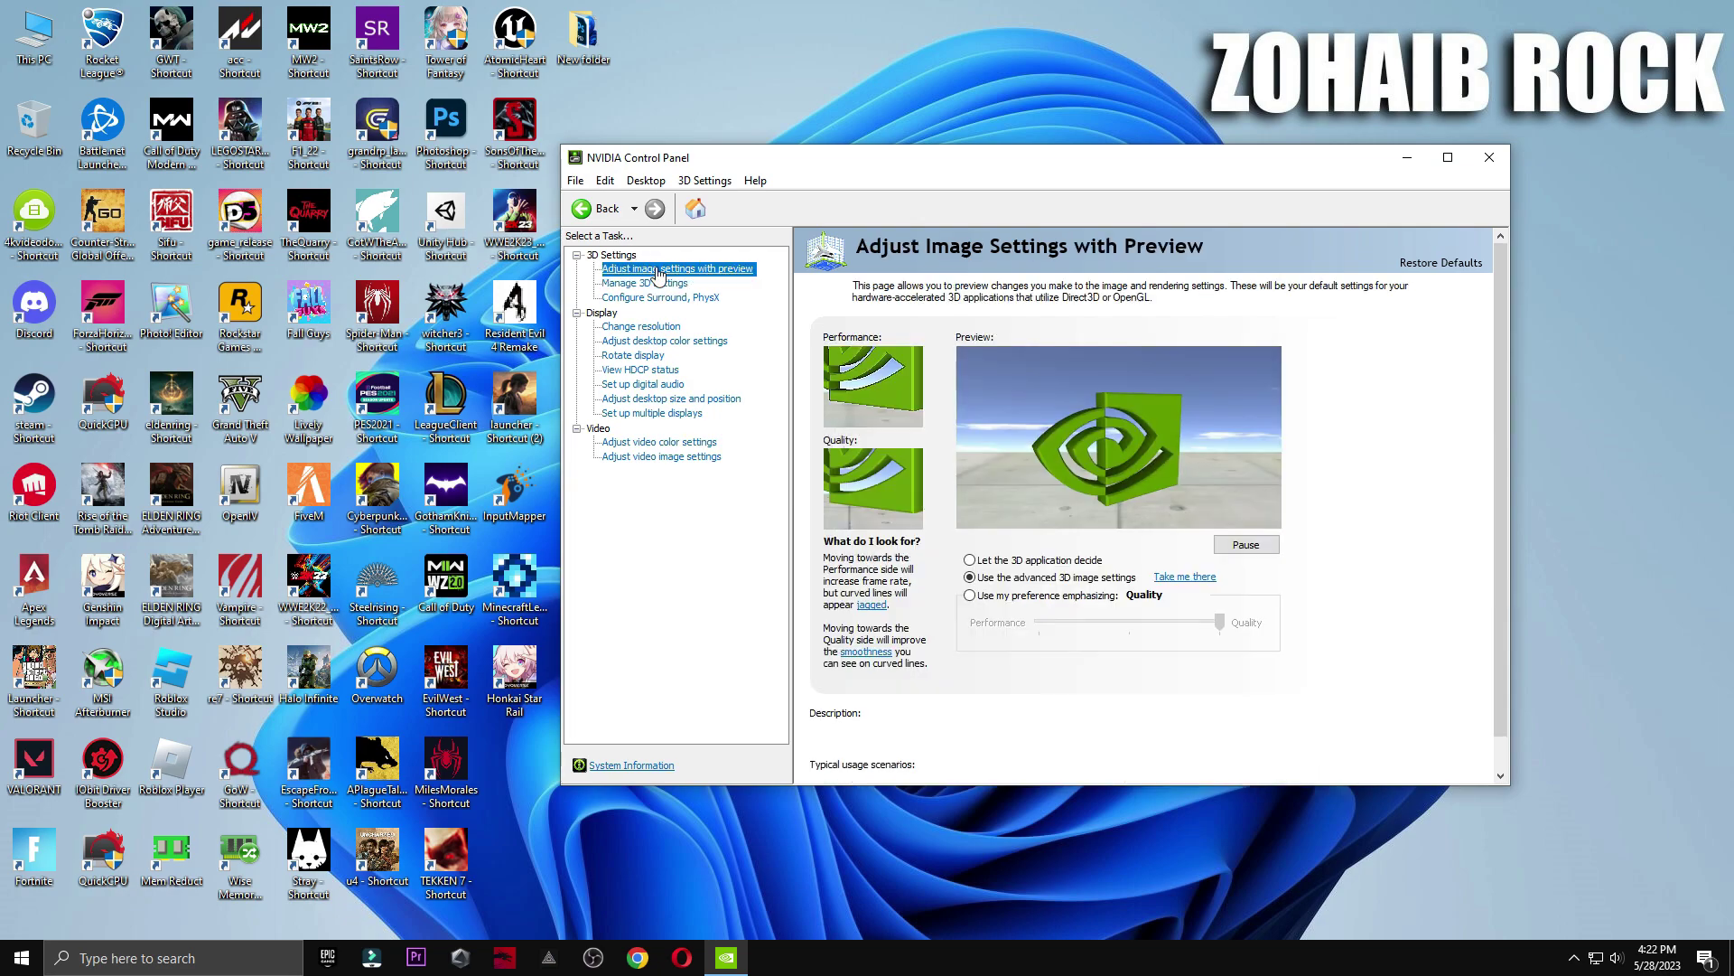
pyautogui.click(1489, 157)
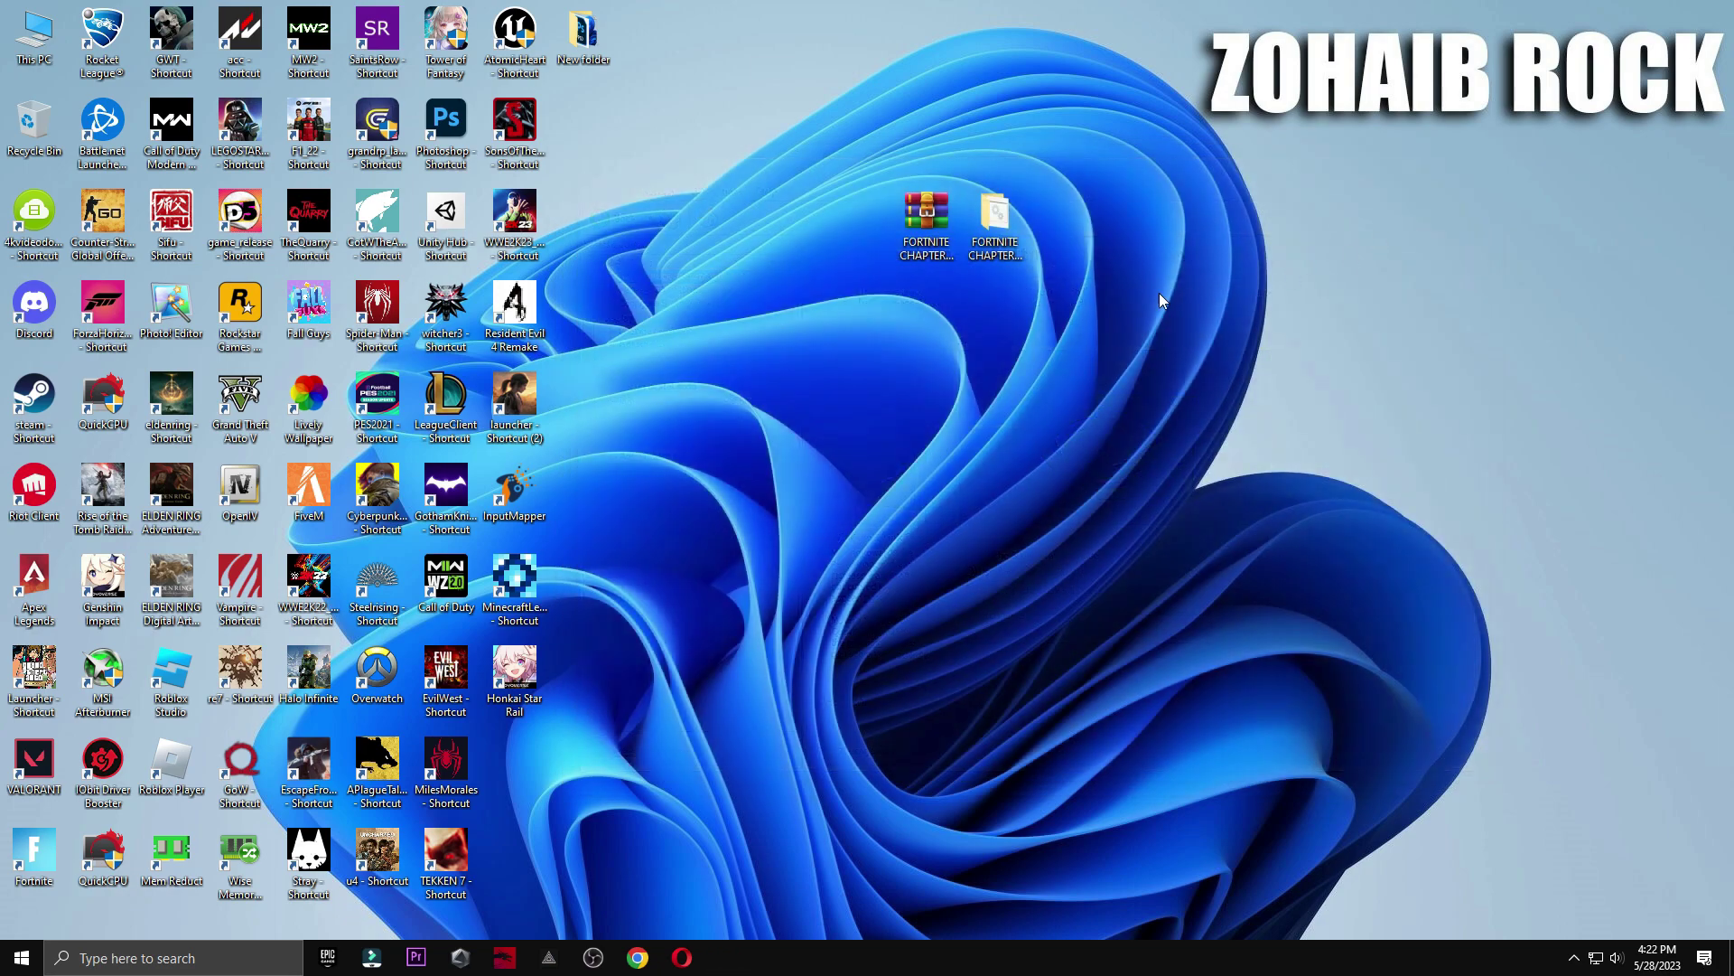
# Open the 64bit Quick-CPU installer folder inside the pack's 4 Power Plan folder, and launch the already installed Quick CPU
pyautogui.doubleClick(1004, 219)
pyautogui.doubleClick(786, 366)
pyautogui.doubleClick(766, 290)
pyautogui.doubleClick(766, 305)
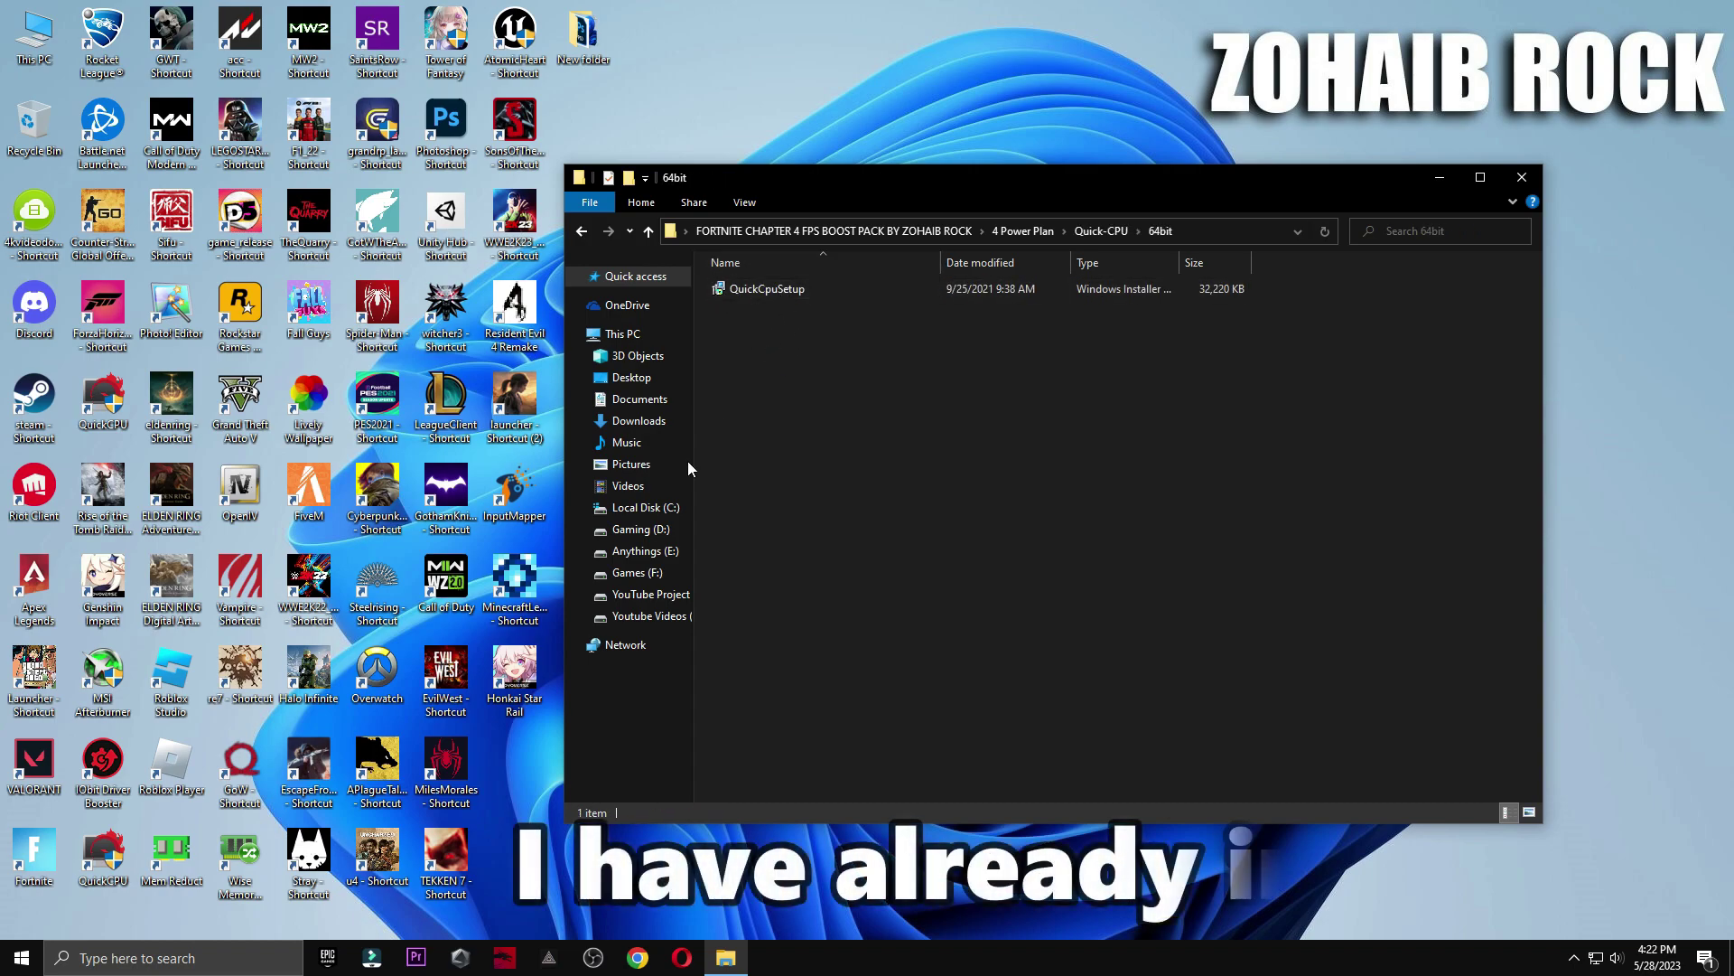
pyautogui.click(105, 860)
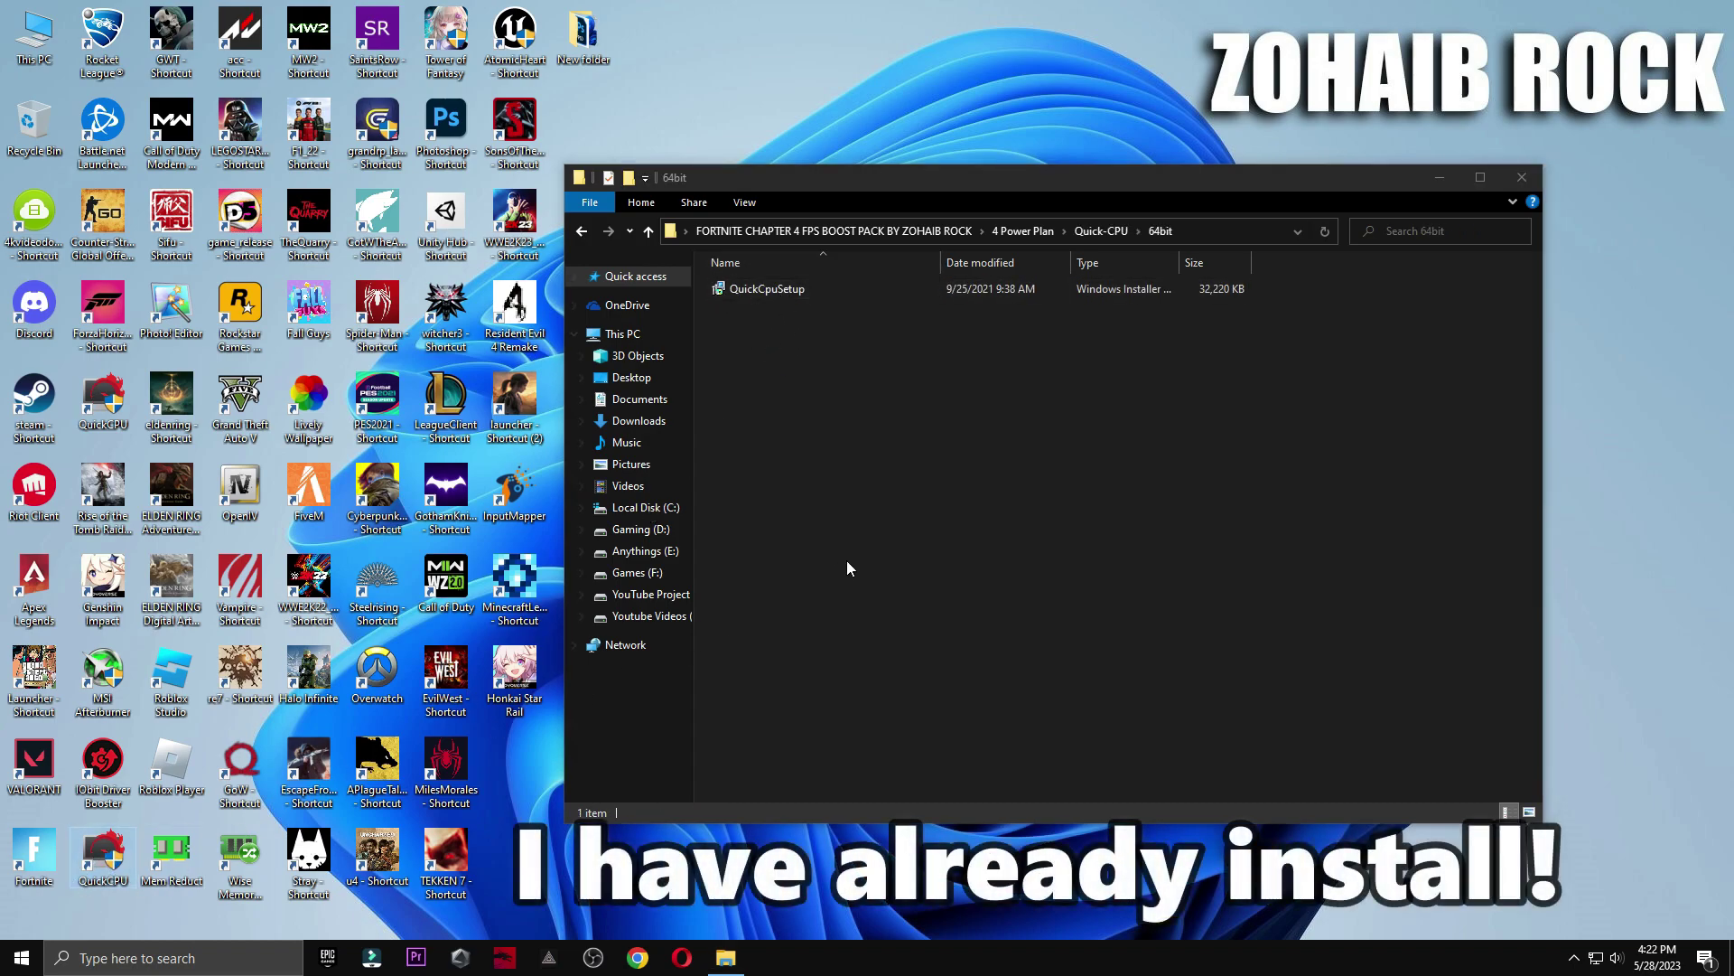
pyautogui.click(1439, 177)
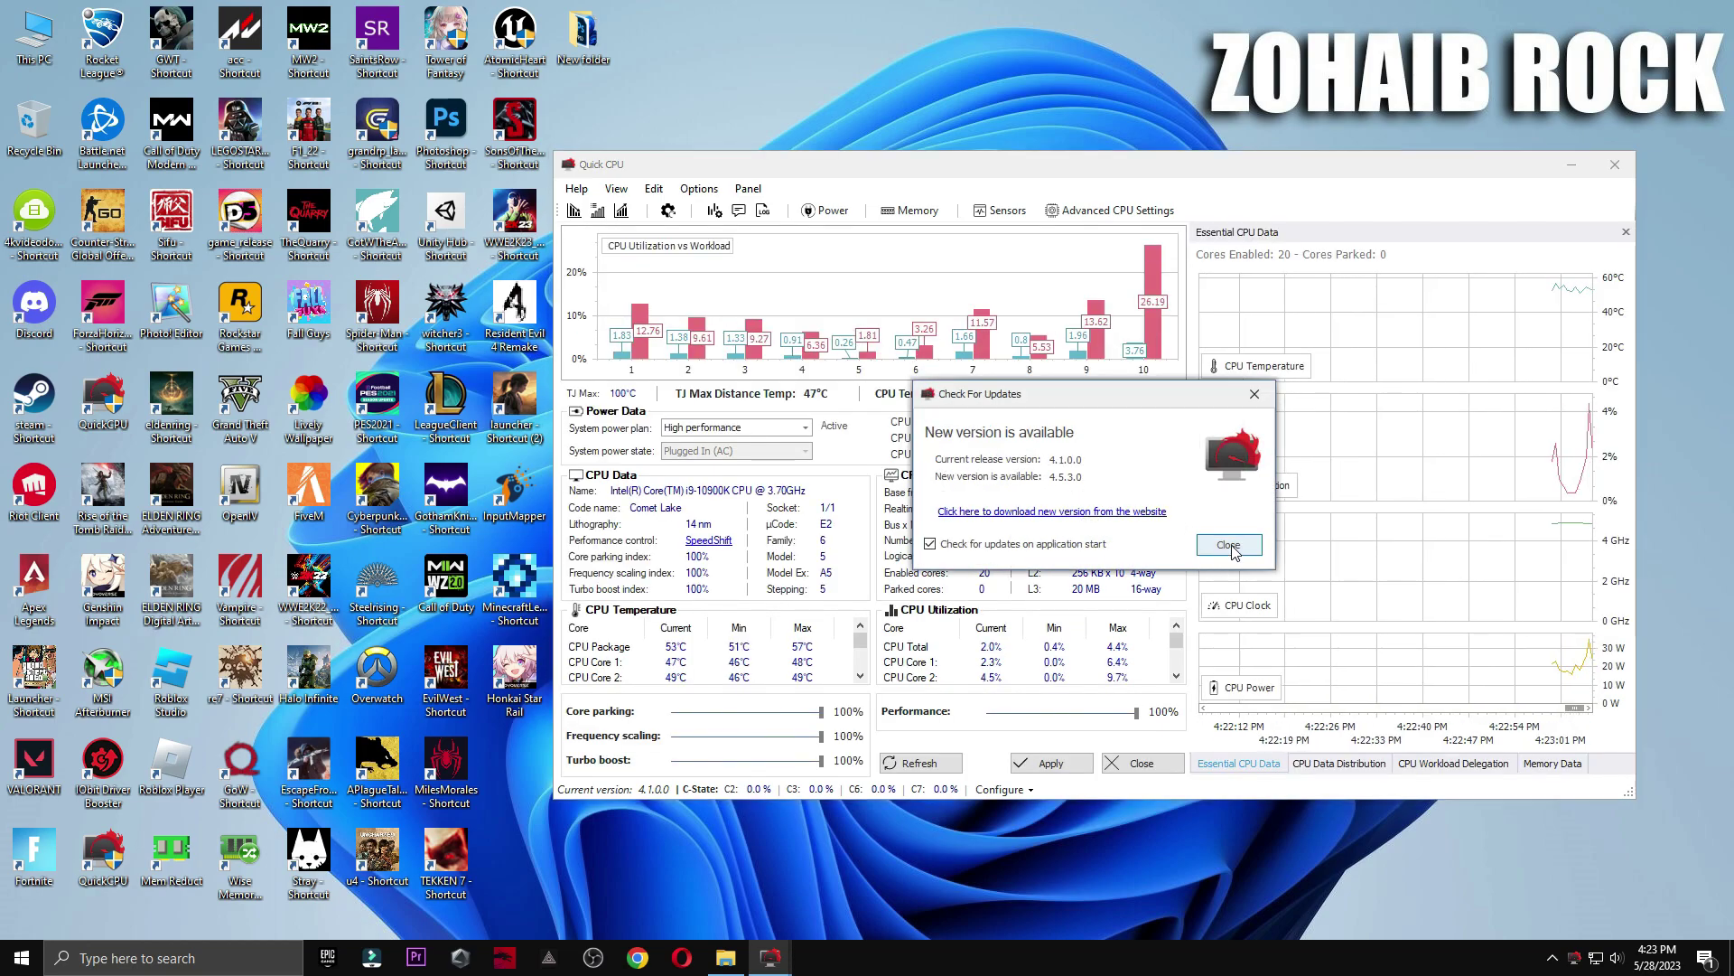
# Apply the High performance plan in Quick CPU with core parking, frequency scaling, turbo boost and performance at 100%, and close it
pyautogui.click(1224, 544)
pyautogui.click(802, 429)
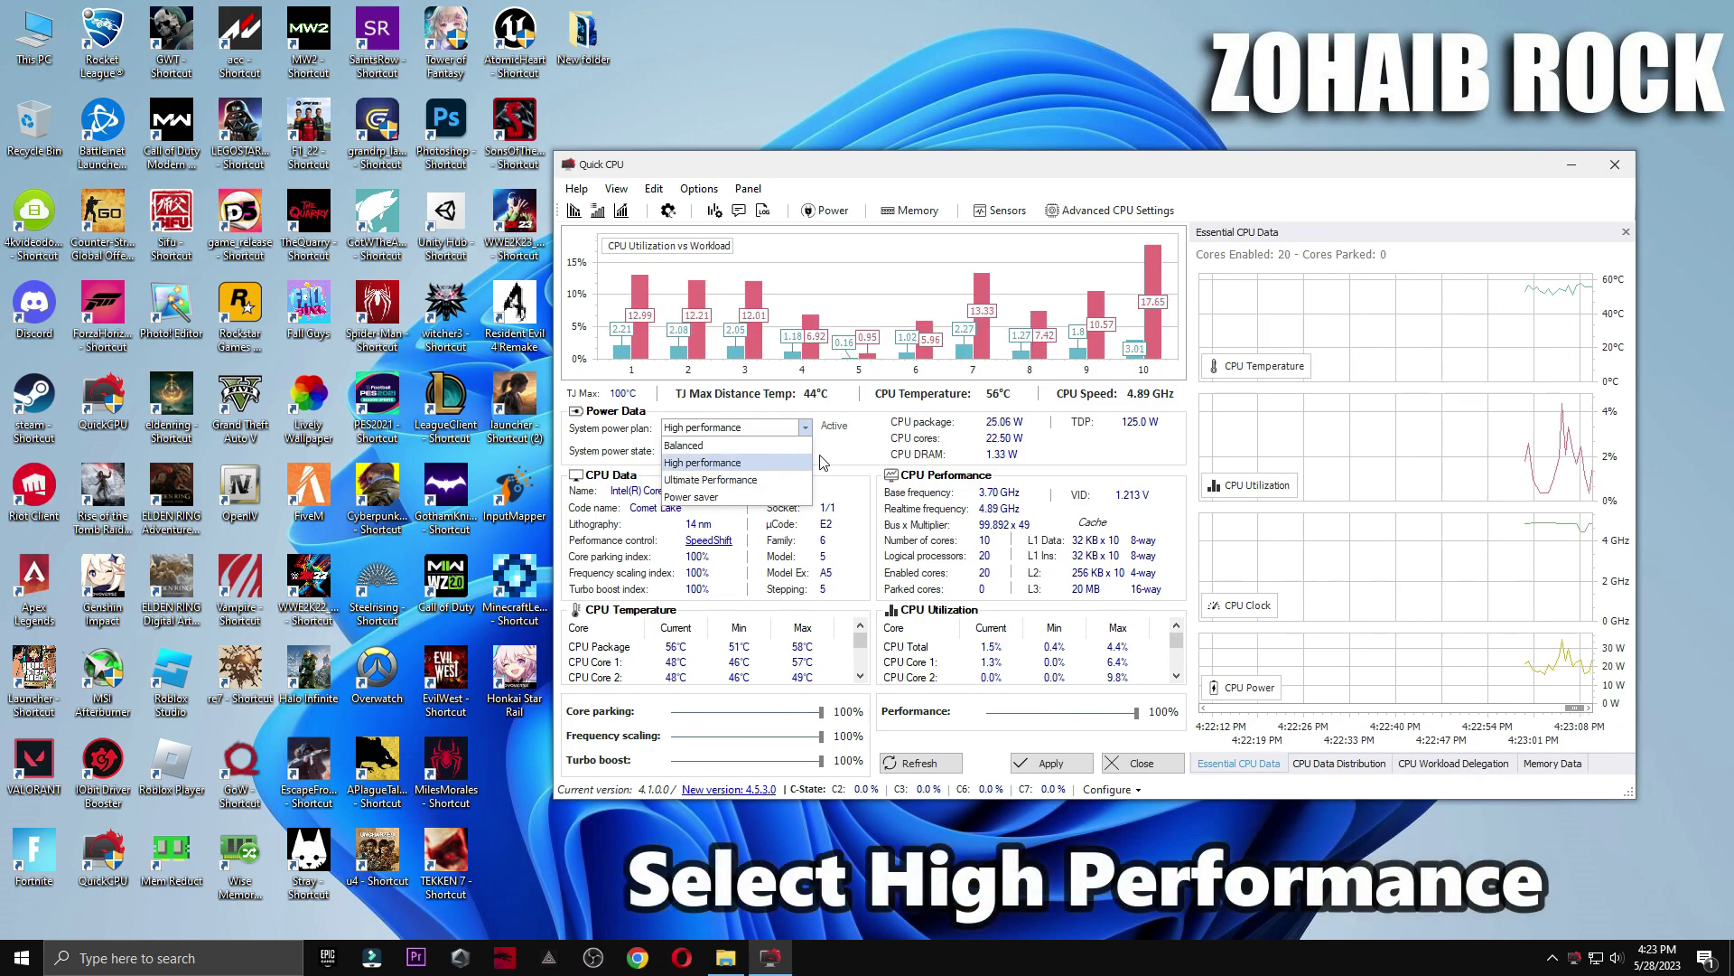
pyautogui.click(736, 463)
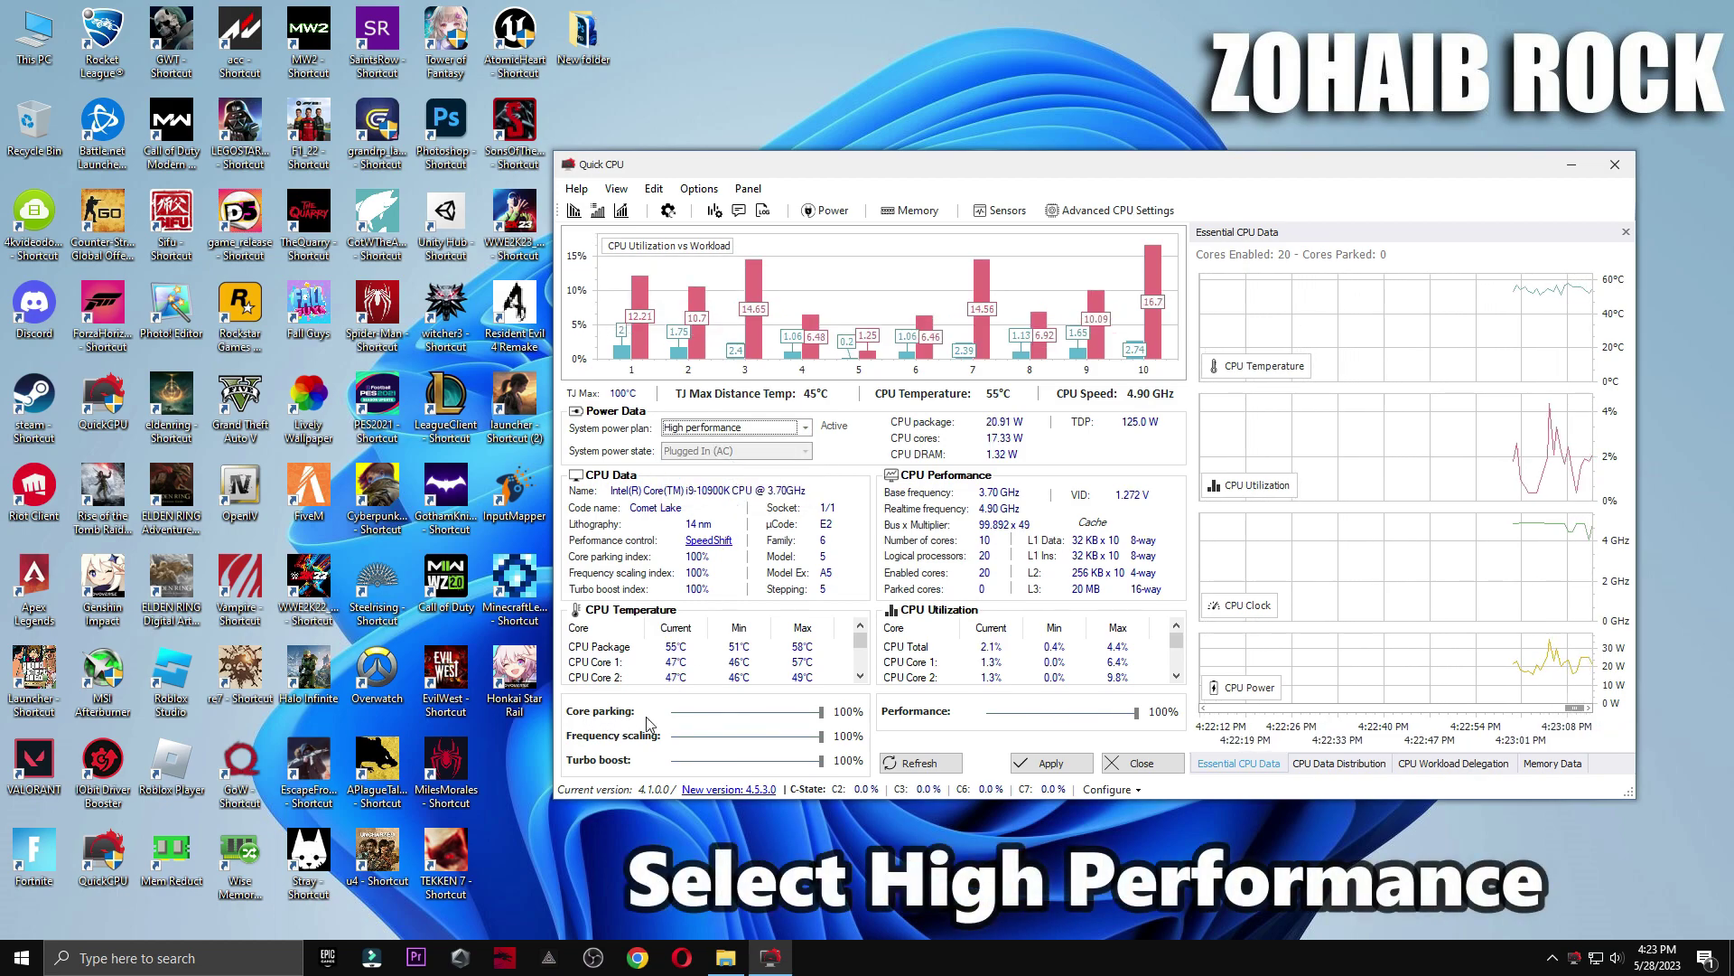
pyautogui.moveTo(820, 713); pyautogui.dragTo(775, 715)
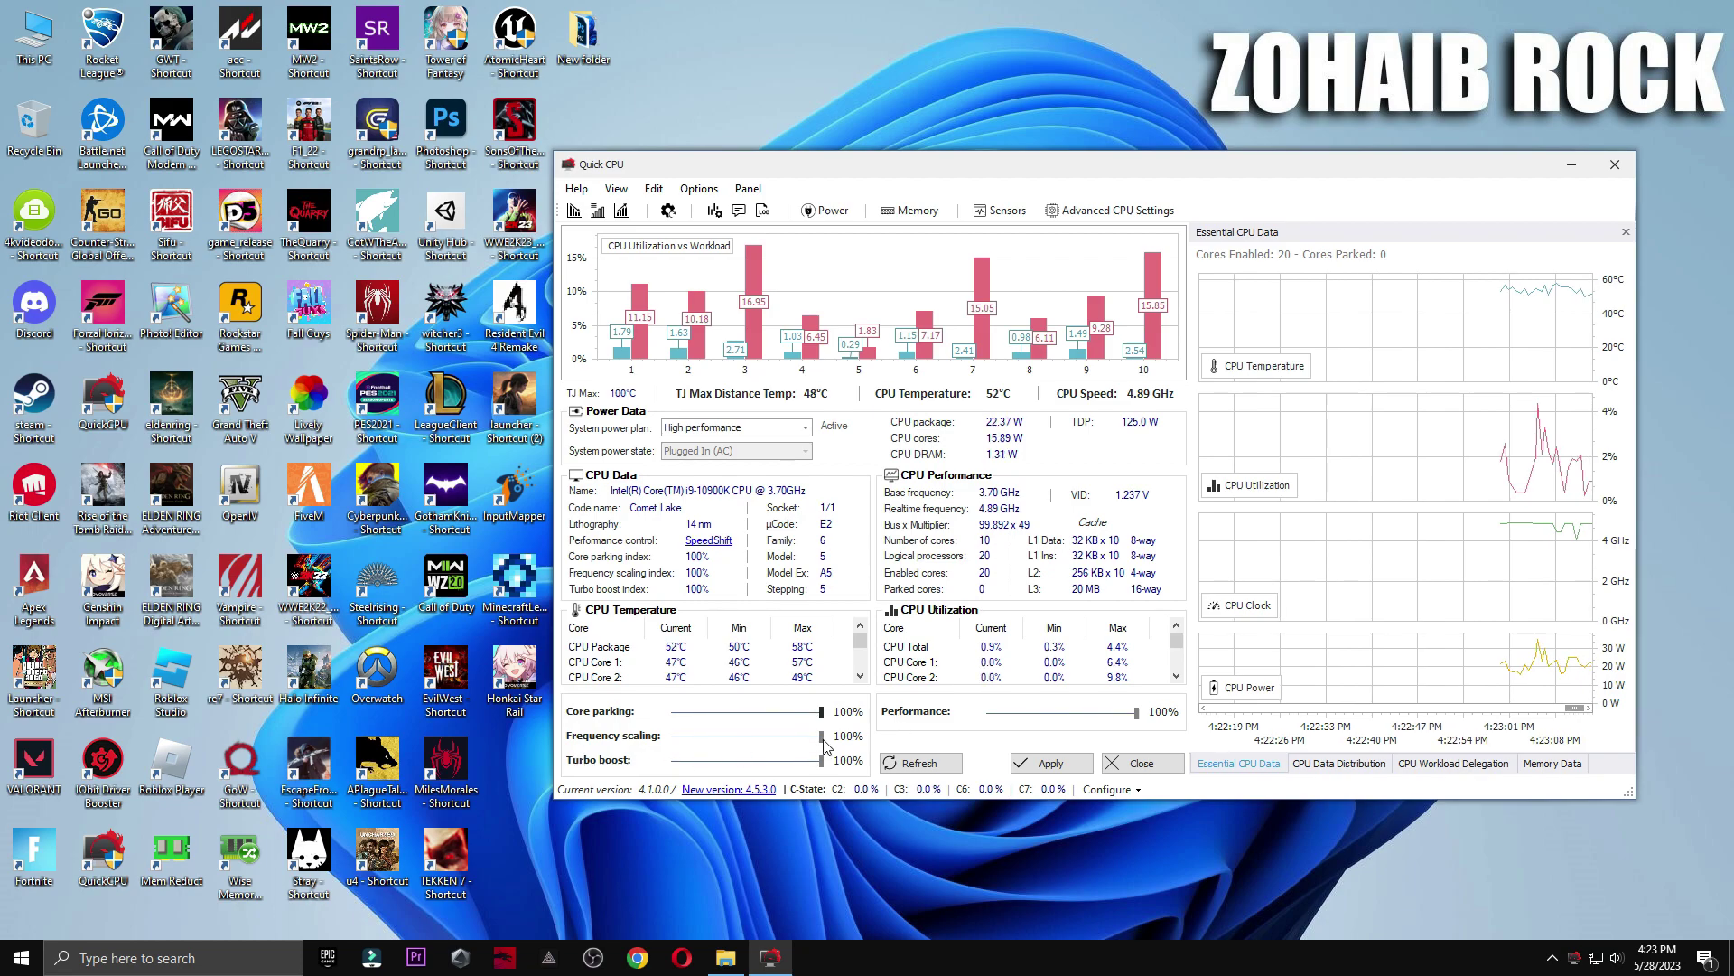
pyautogui.moveTo(819, 768); pyautogui.dragTo(714, 768)
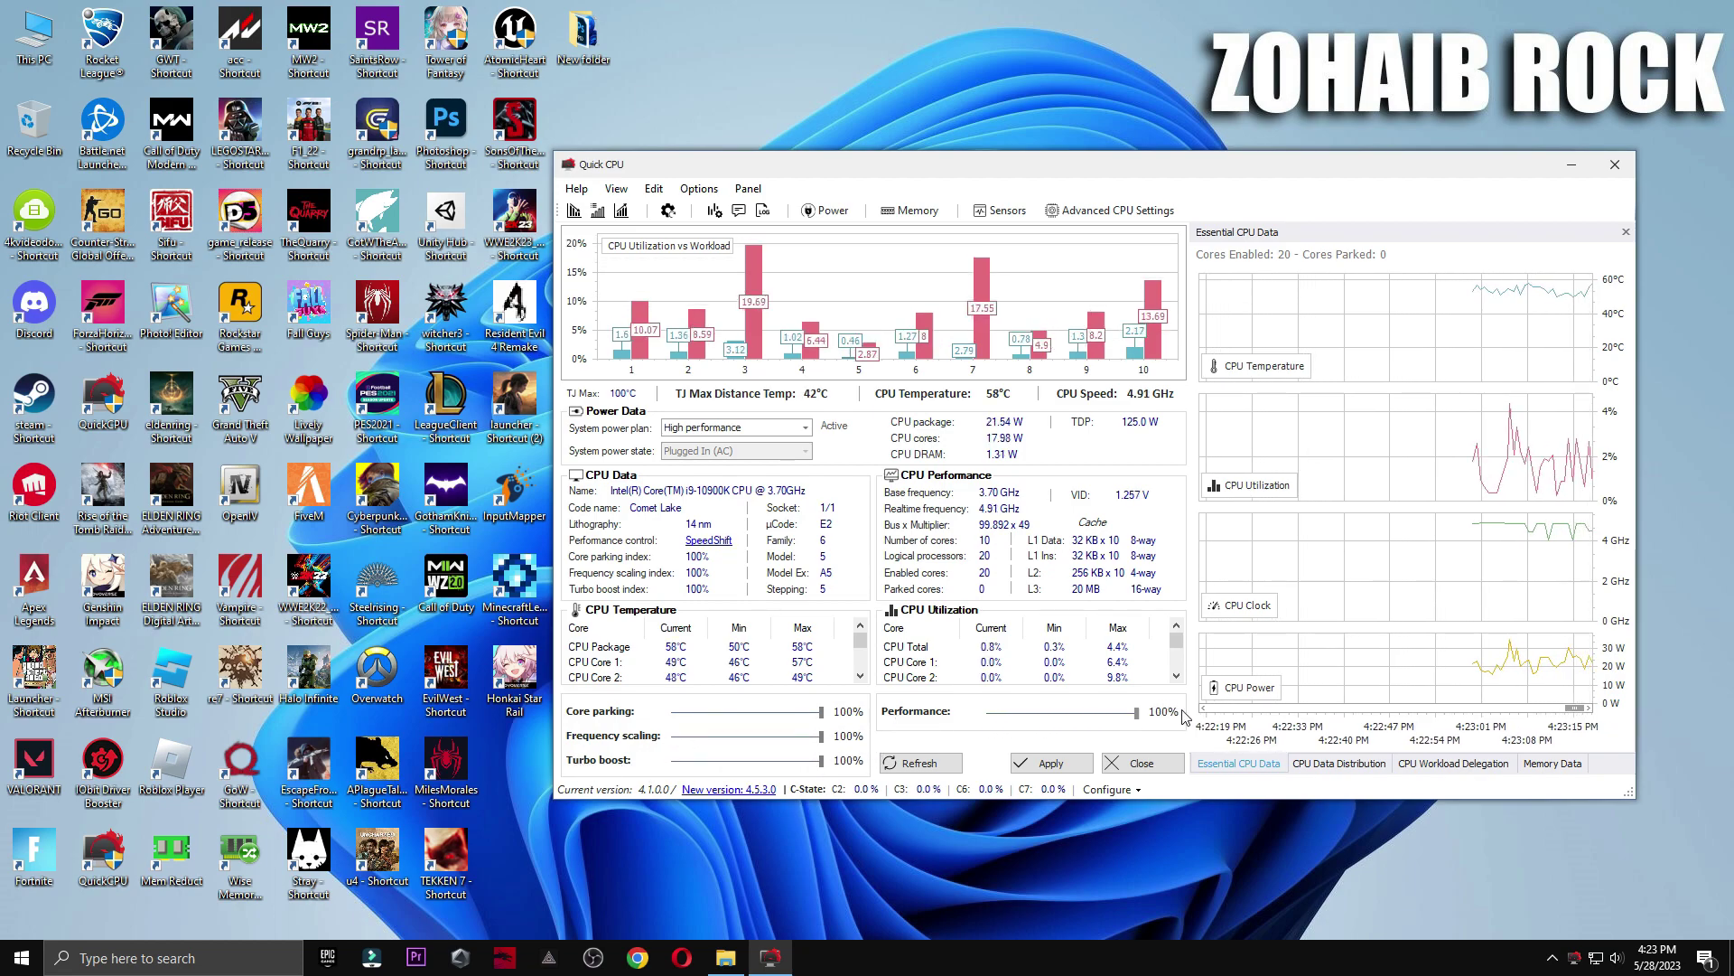
pyautogui.click(1051, 763)
pyautogui.click(1187, 522)
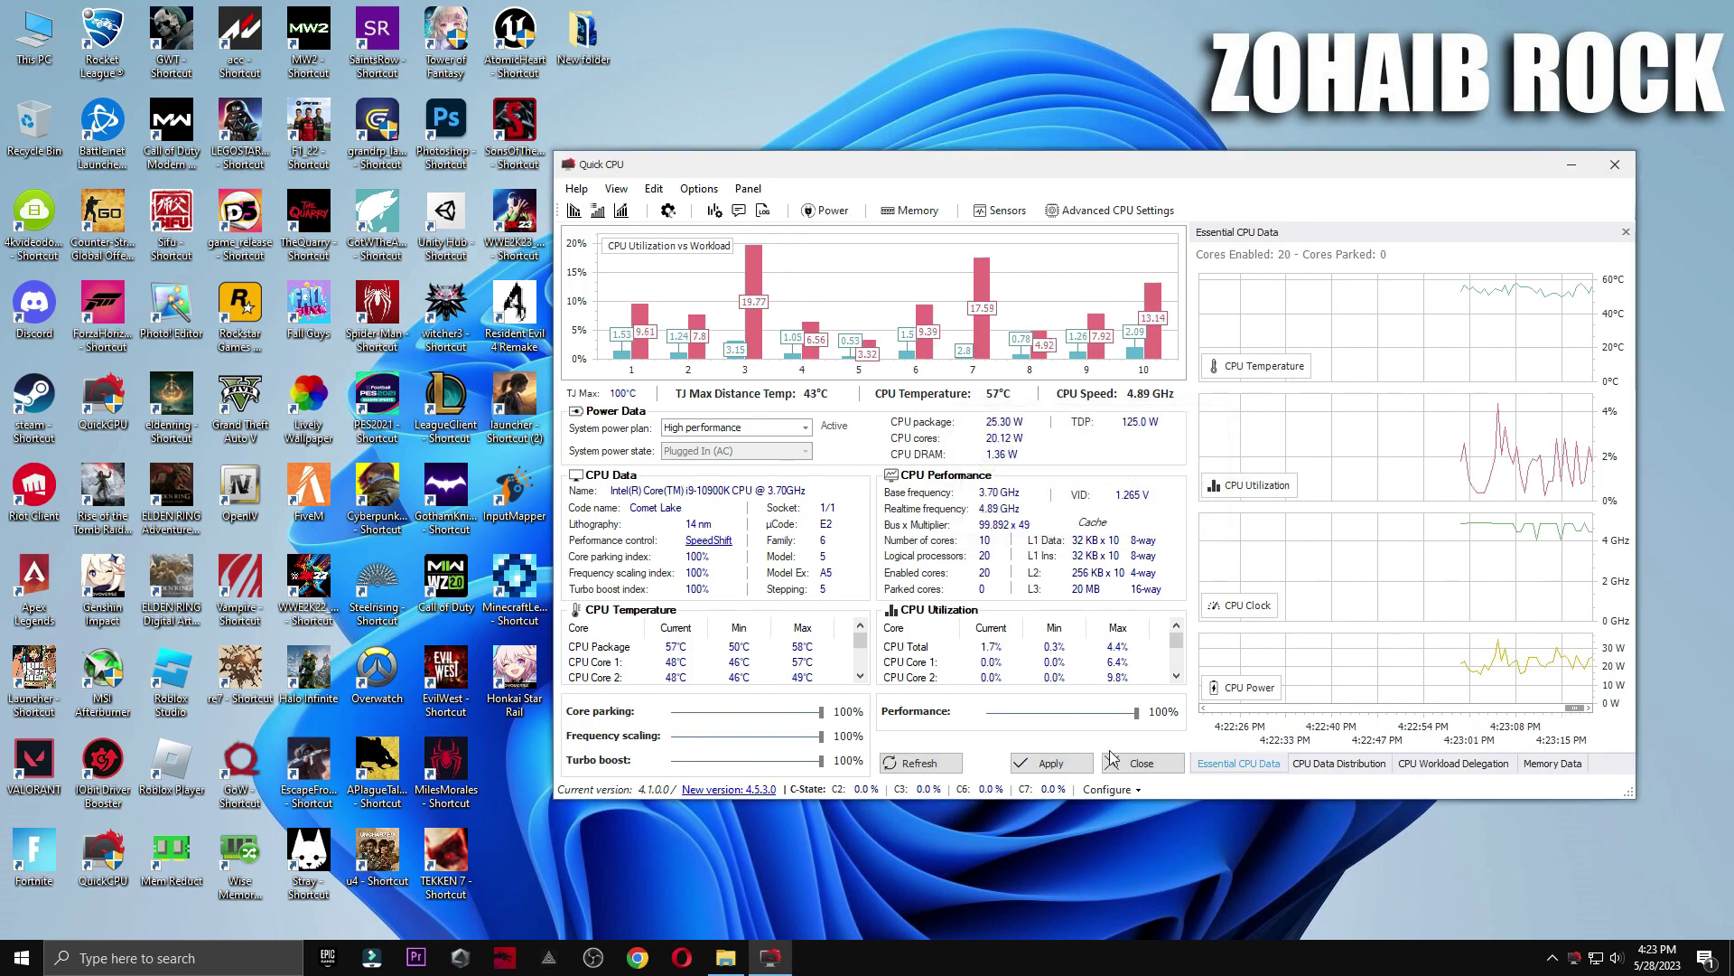
pyautogui.click(1140, 763)
# Search Windows for "power", check that High performance is selected in the power plan settings, and close them
pyautogui.click(219, 959)
pyautogui.write('power')
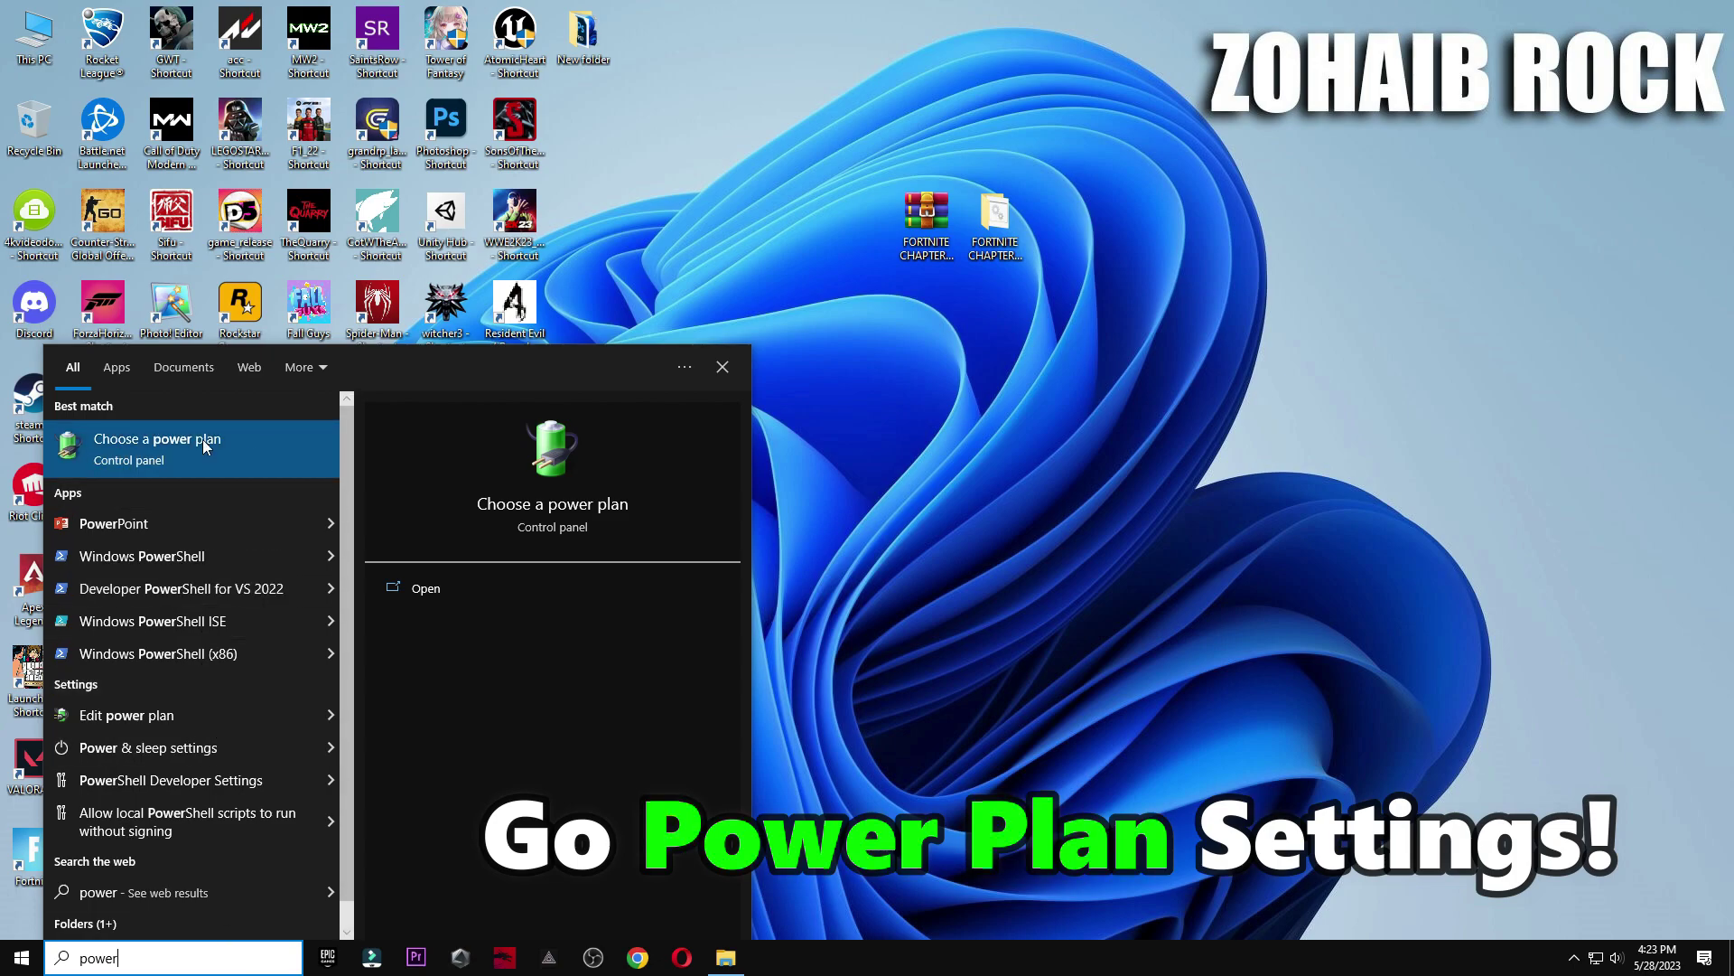
pyautogui.click(149, 459)
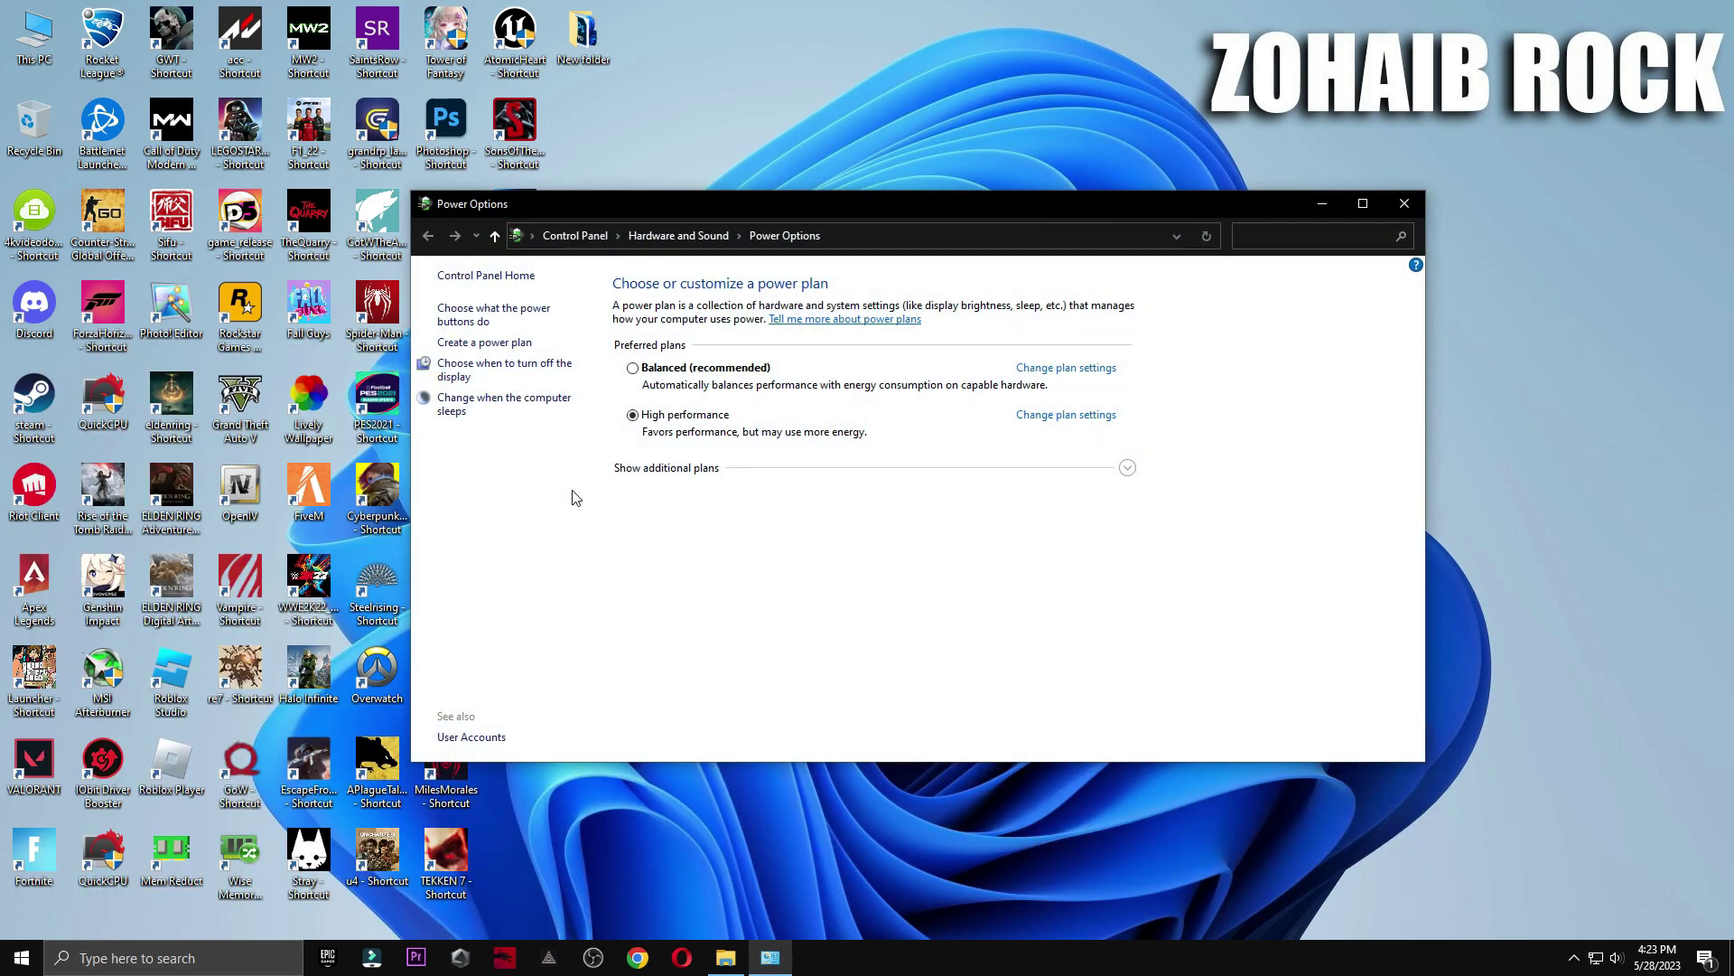
pyautogui.moveTo(898, 201); pyautogui.dragTo(1048, 186)
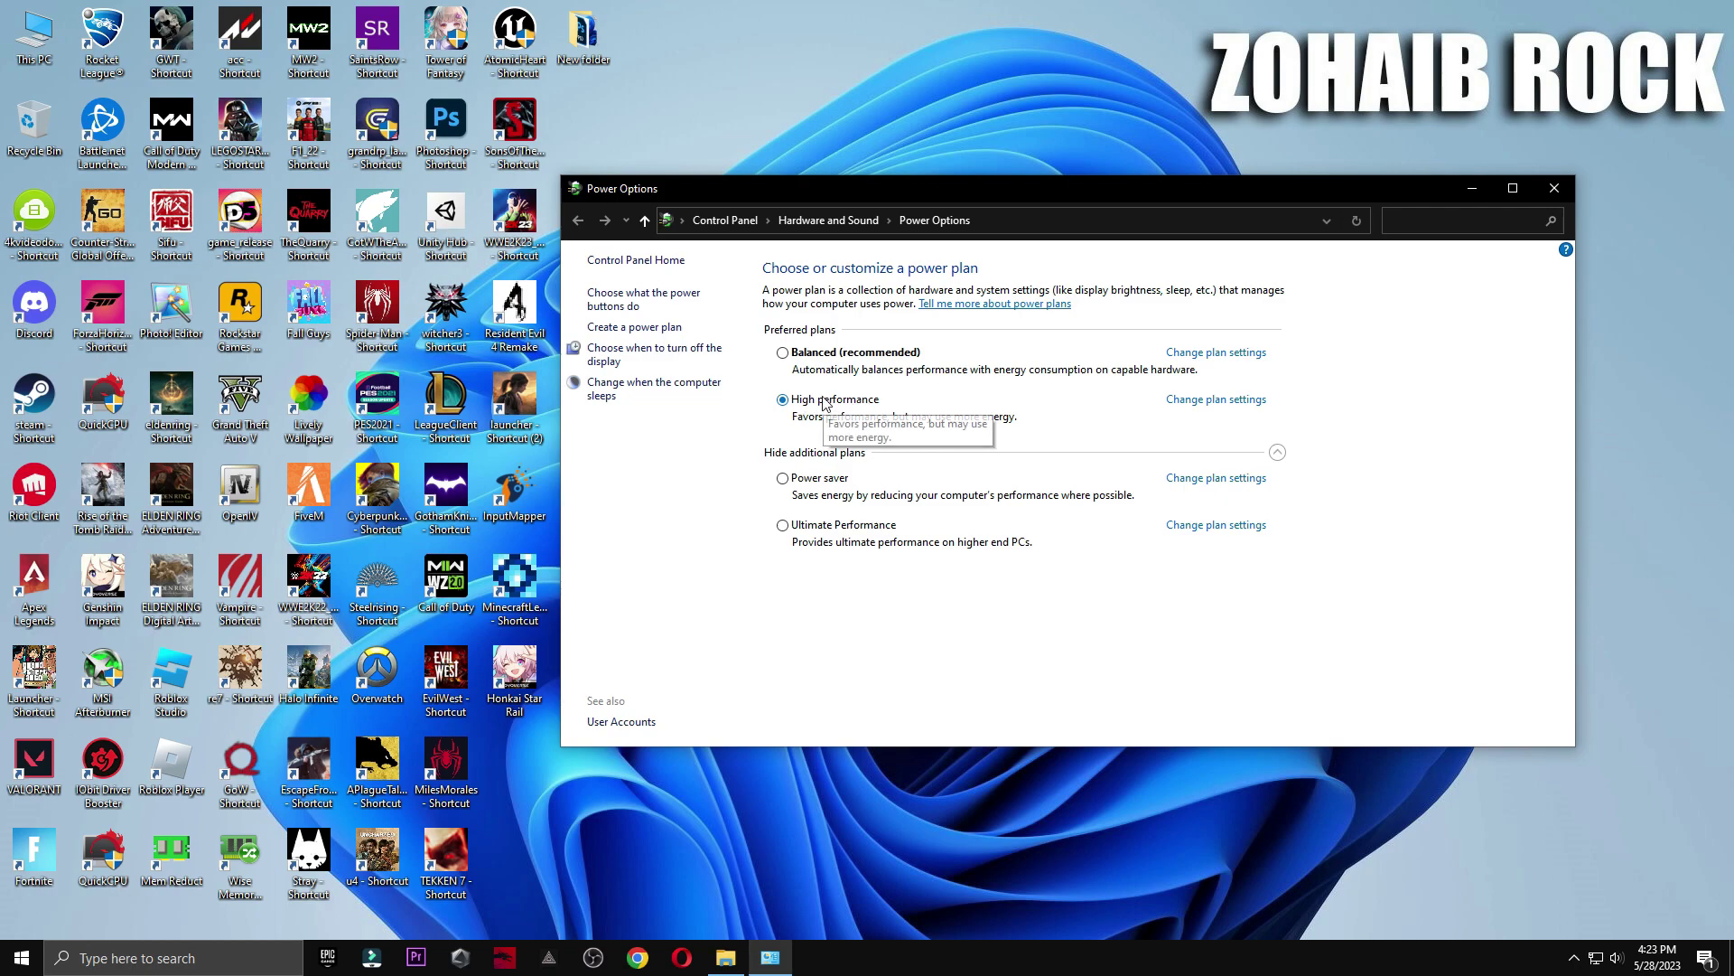
pyautogui.click(1552, 190)
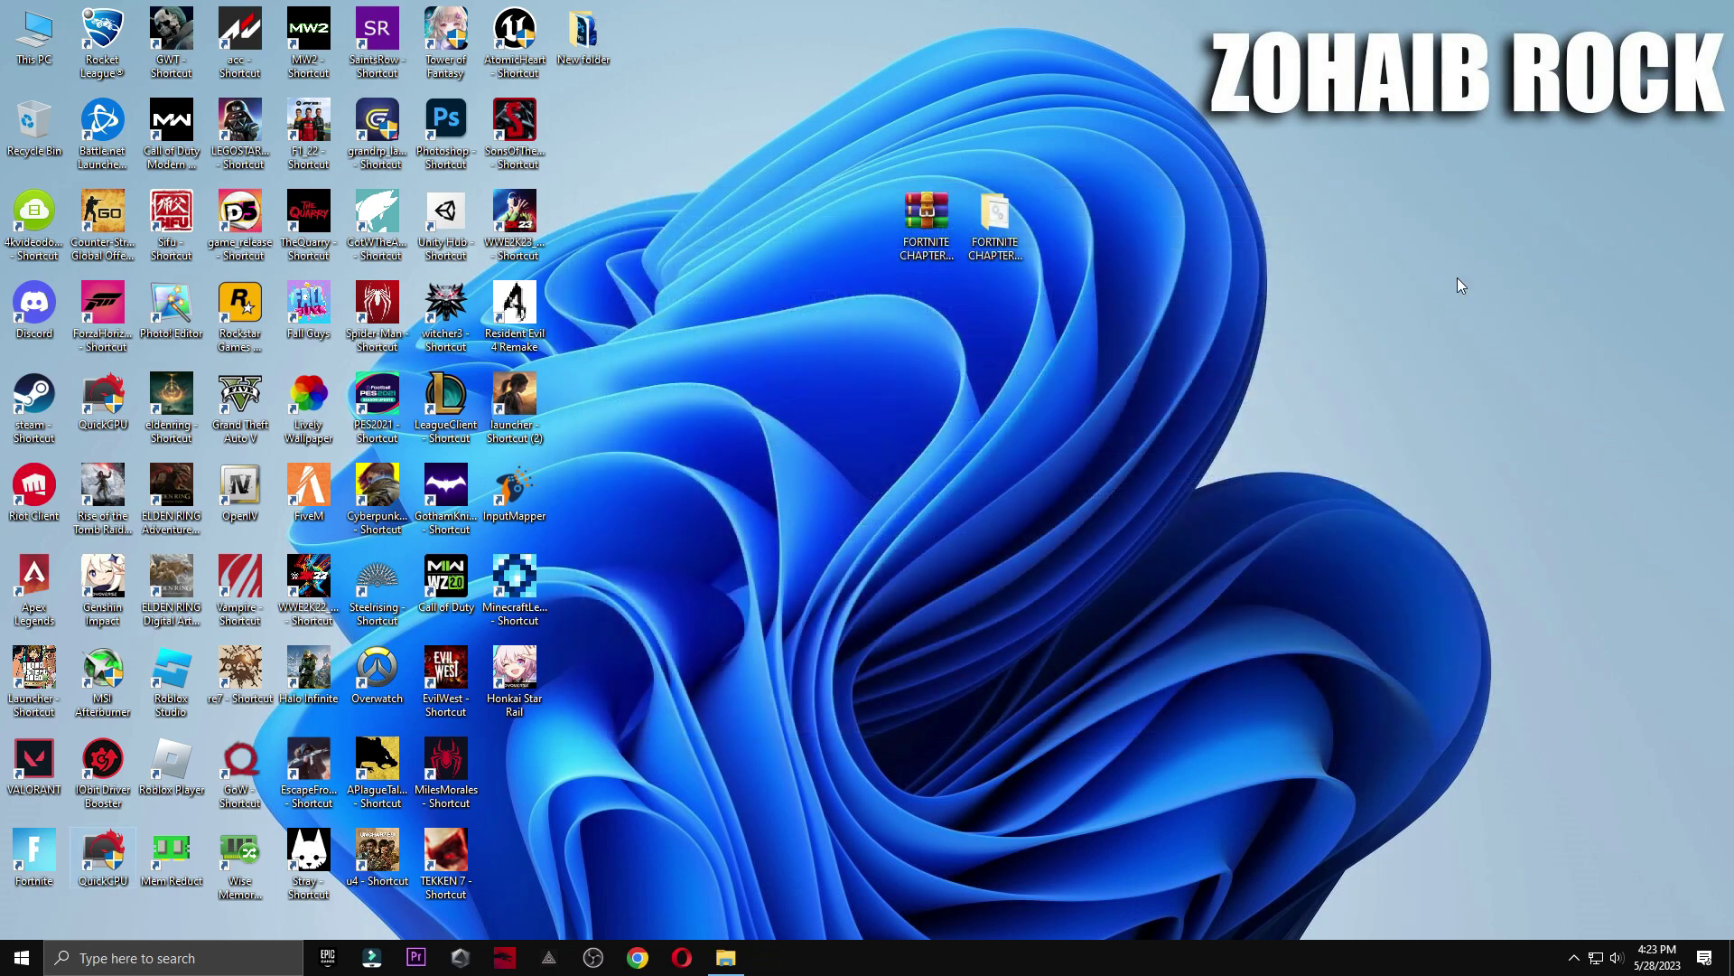
# Return to the pack's main folder and launch Timer Resolution from the 5 Latency (Timer Resolution ) folder
pyautogui.click(746, 967)
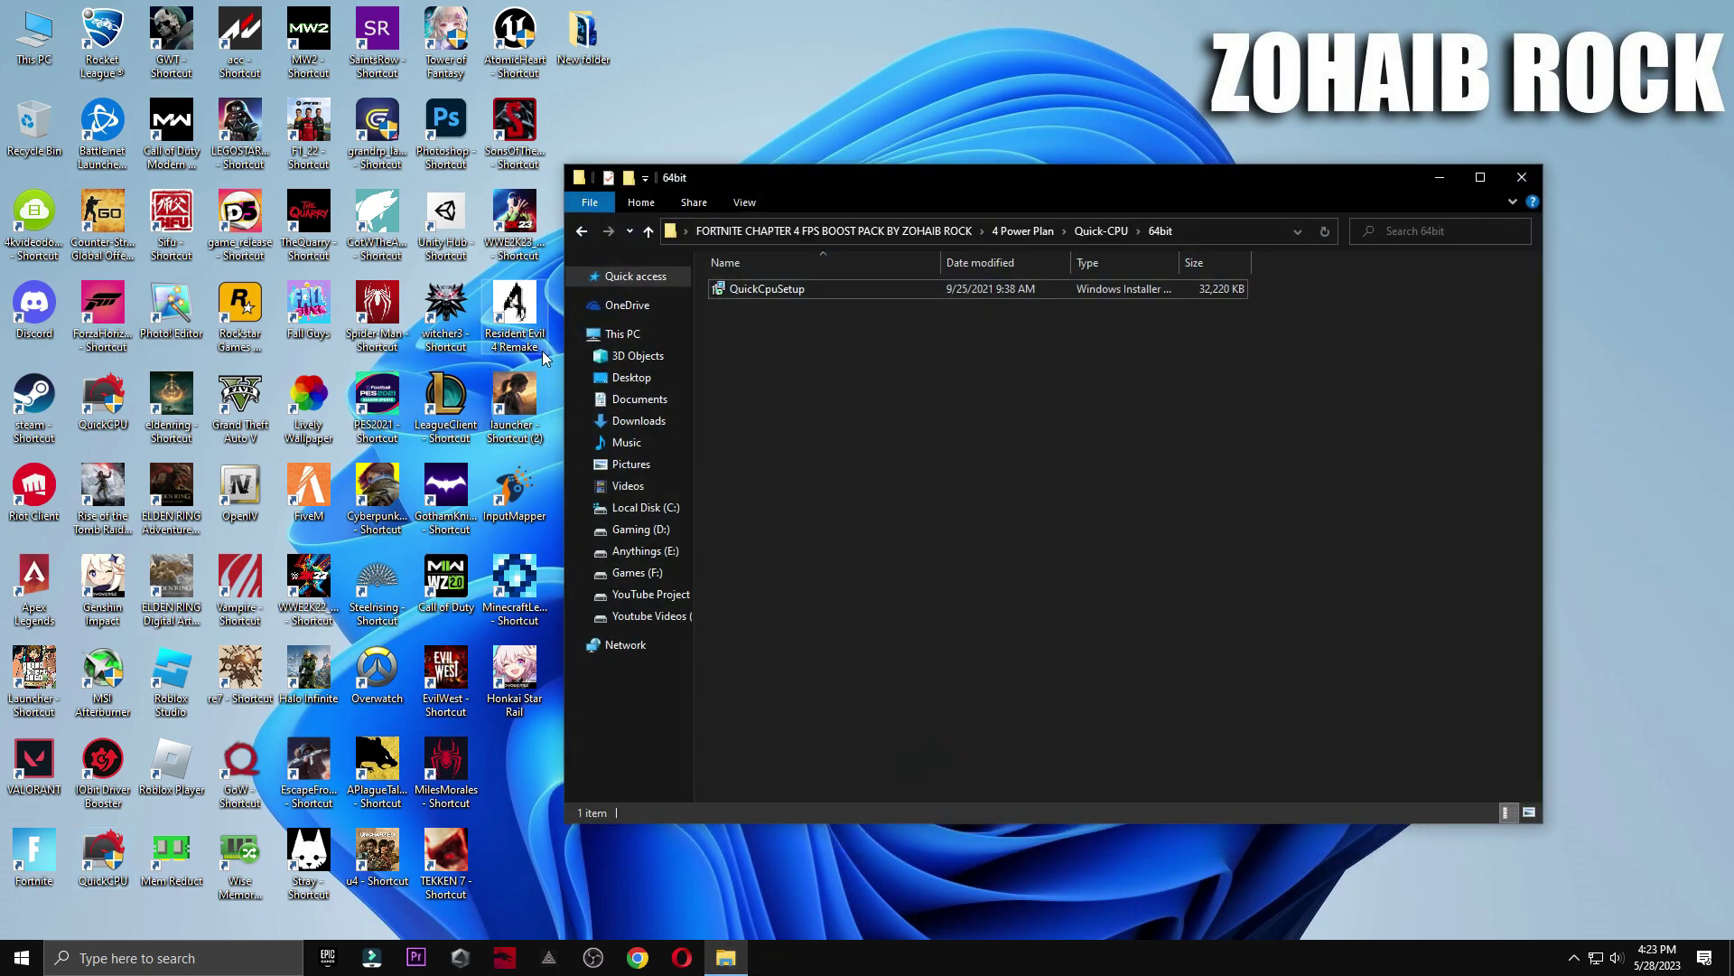
pyautogui.click(580, 231)
pyautogui.click(581, 231)
pyautogui.click(581, 231)
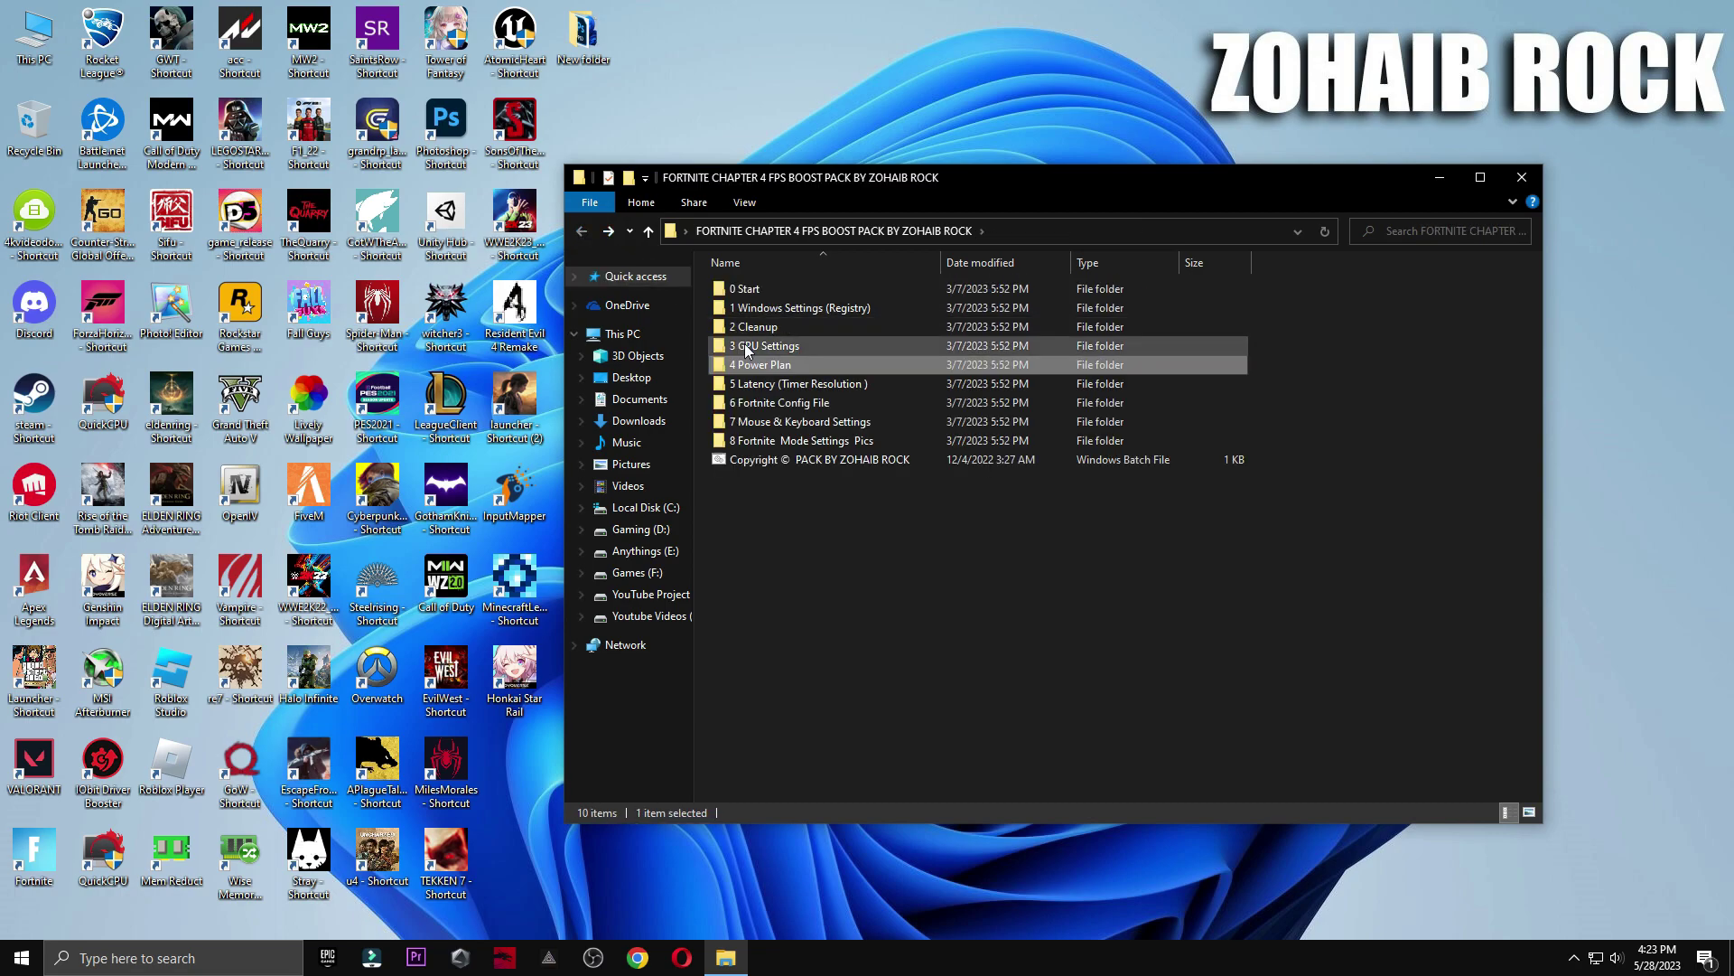
pyautogui.doubleClick(785, 390)
pyautogui.doubleClick(793, 290)
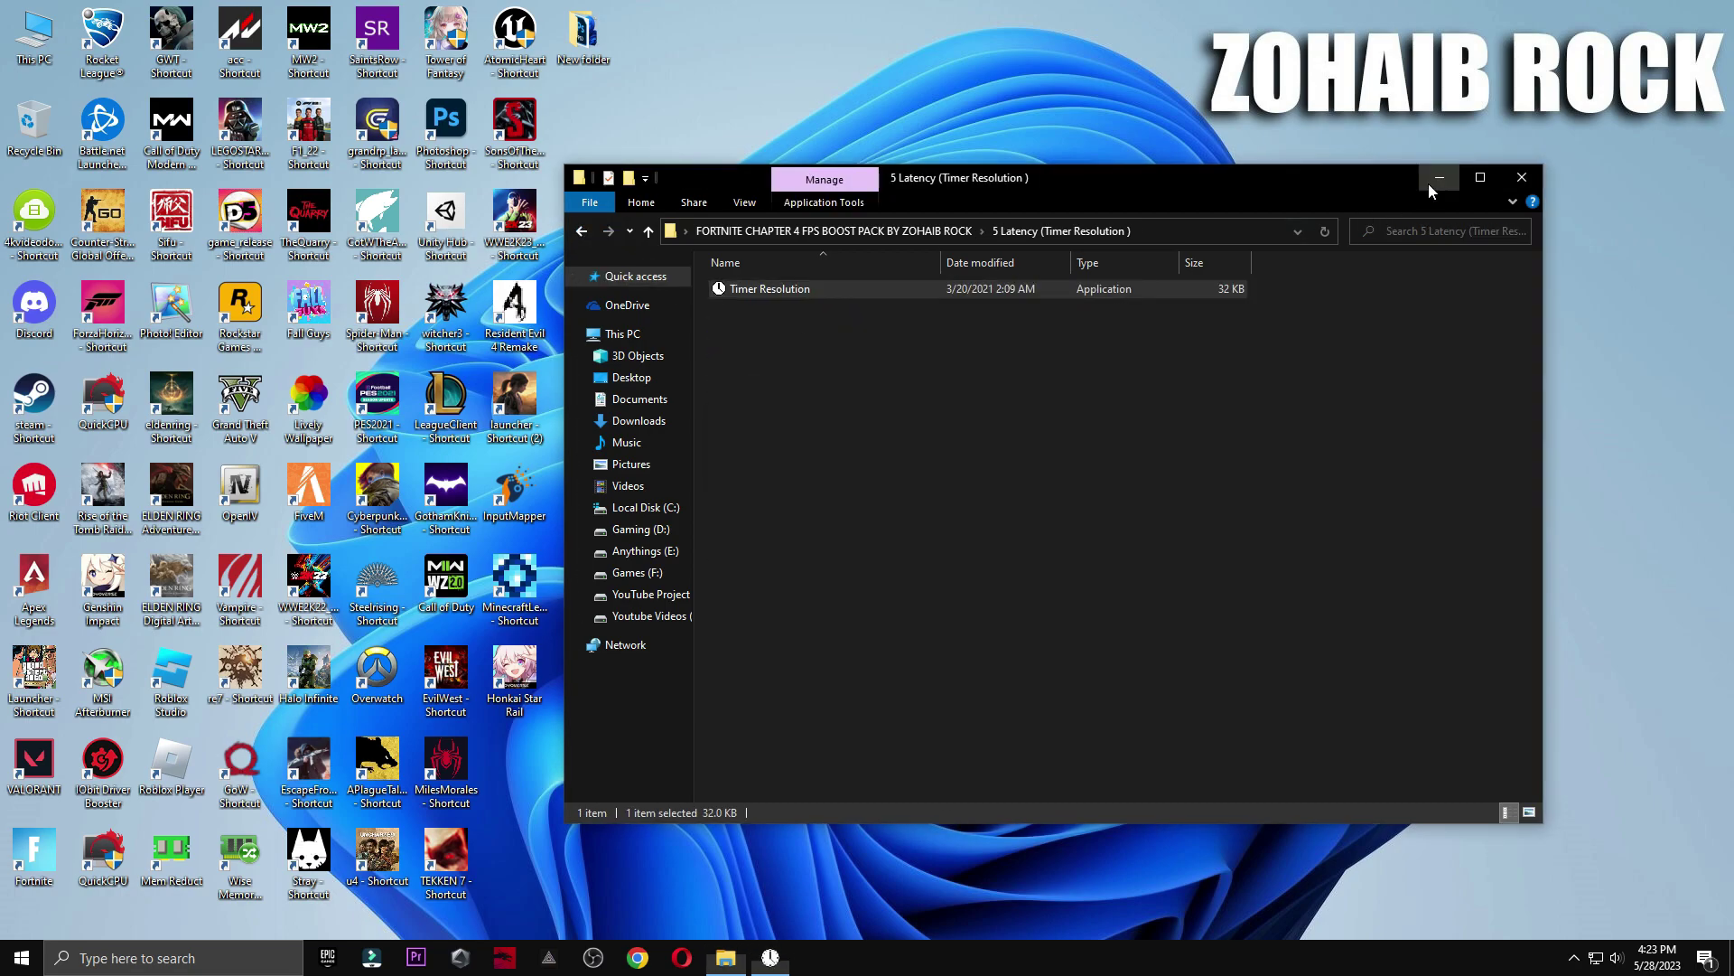
# Move the Set Timer Resolution window clear of the desktop icons and leave it running minimized
pyautogui.click(1439, 177)
pyautogui.moveTo(912, 404); pyautogui.dragTo(1019, 199)
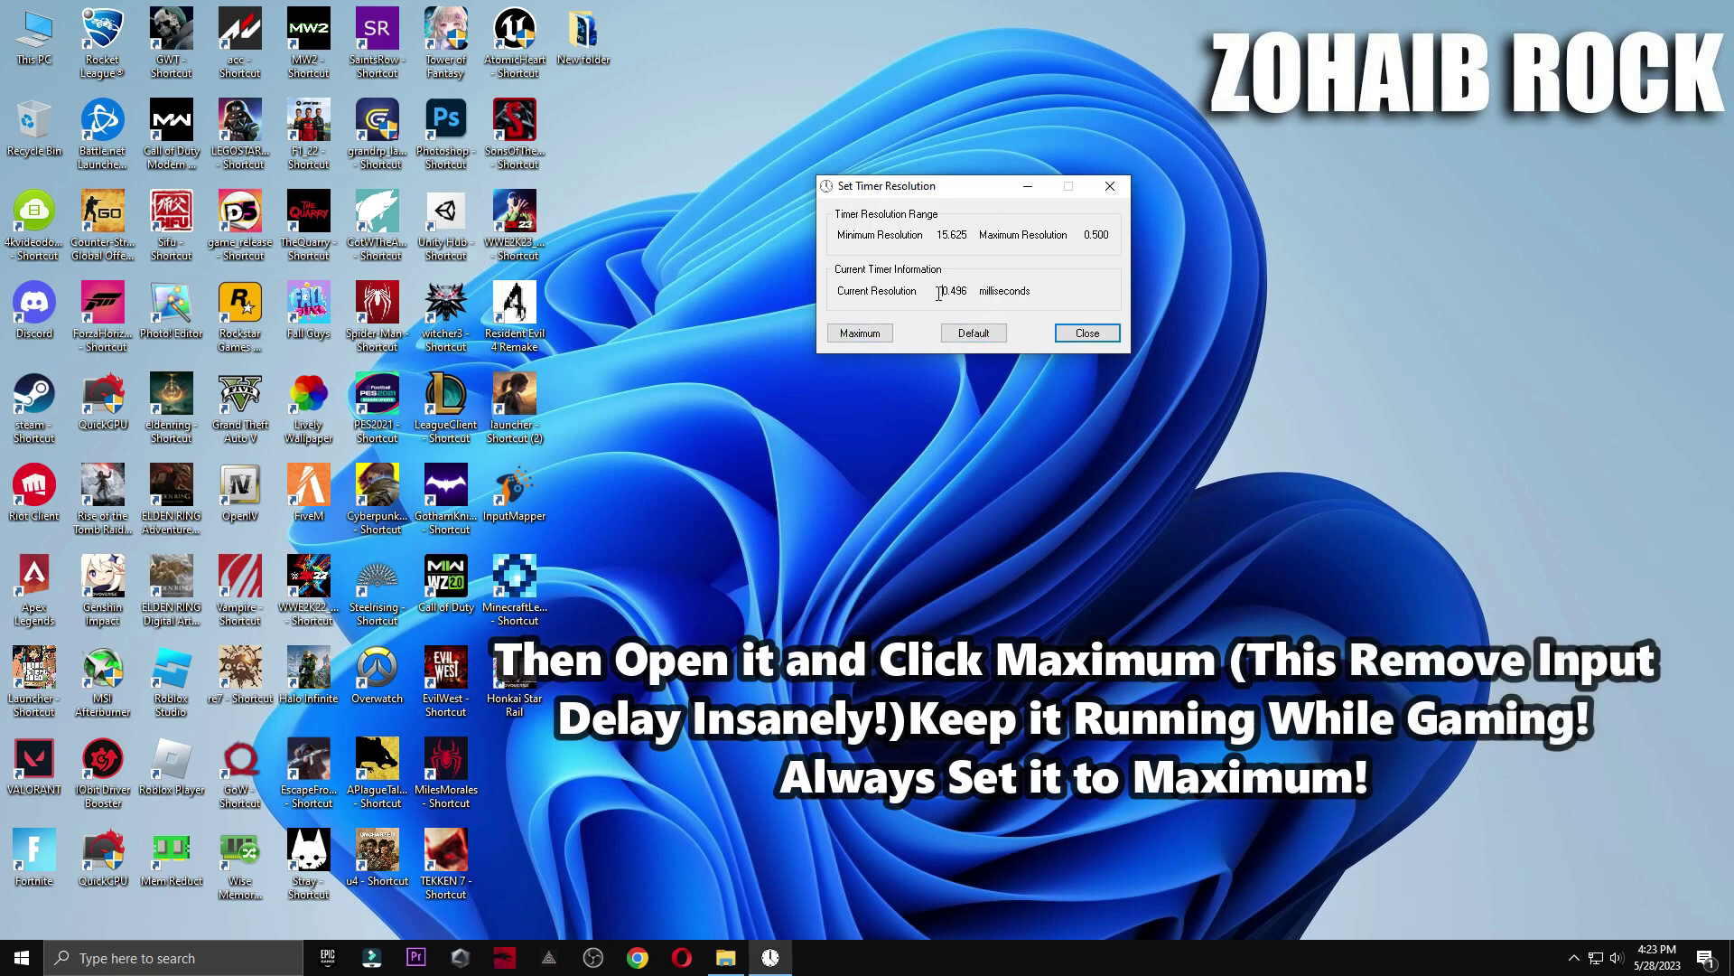
pyautogui.click(1027, 186)
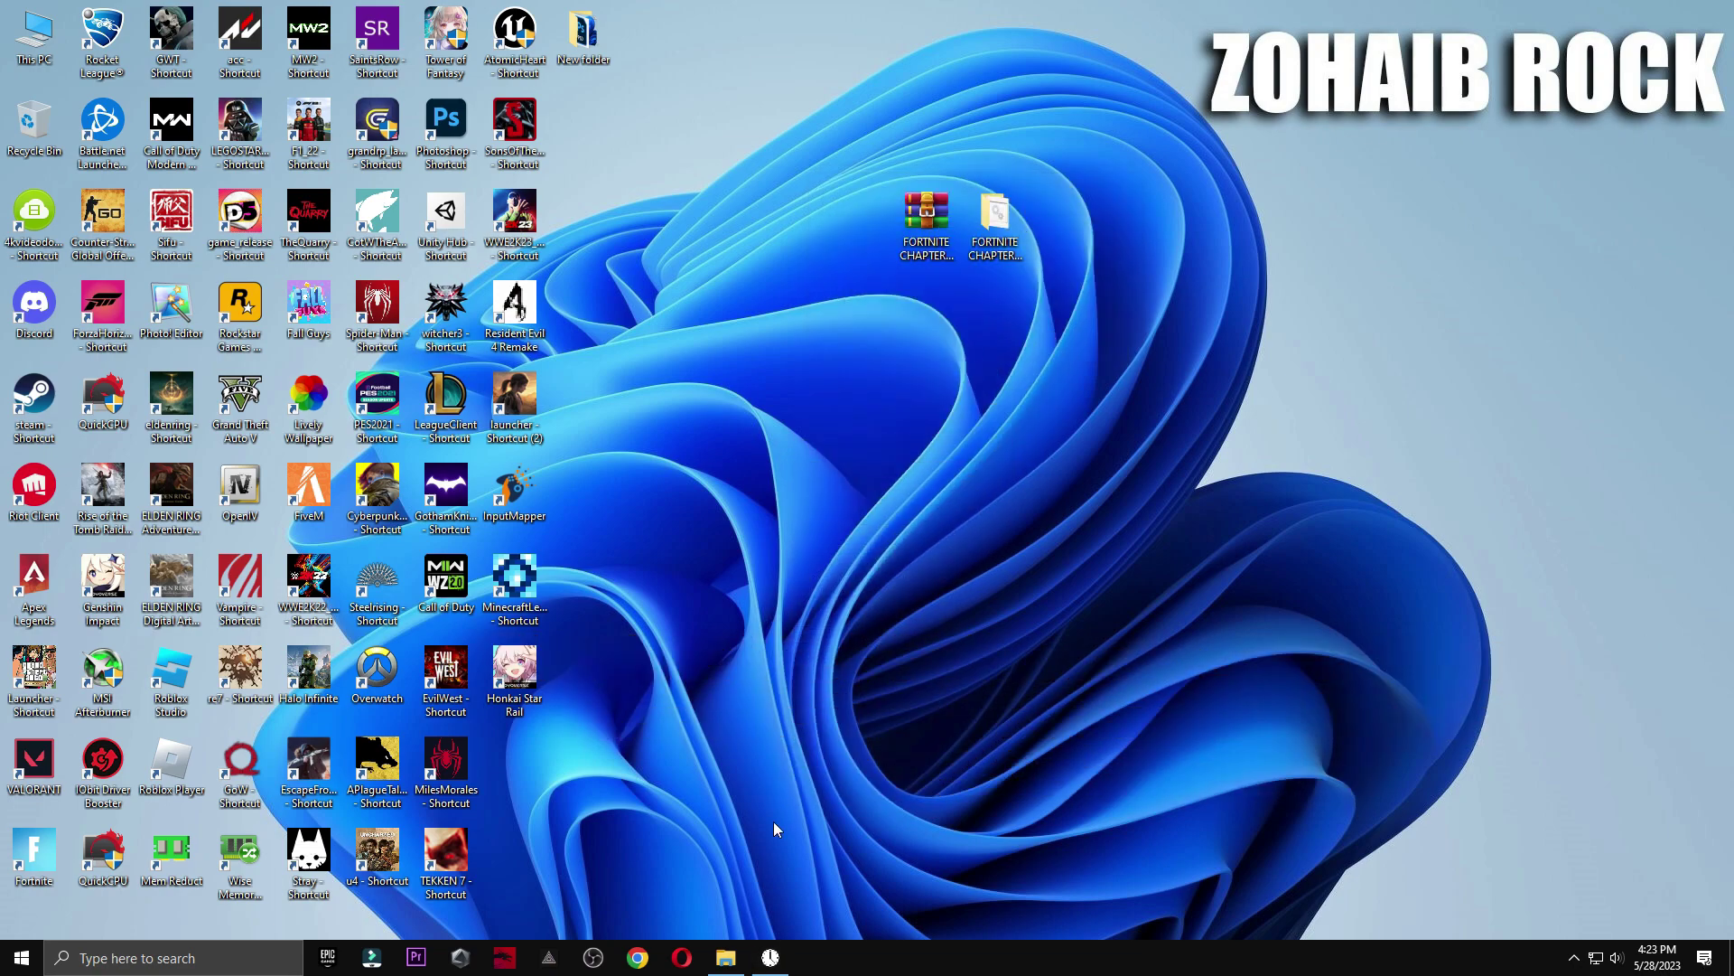
# Return to the pack's main folder and copy the GameUserSettings file from the 6 Fortnite Config File folder
pyautogui.click(732, 956)
pyautogui.click(583, 233)
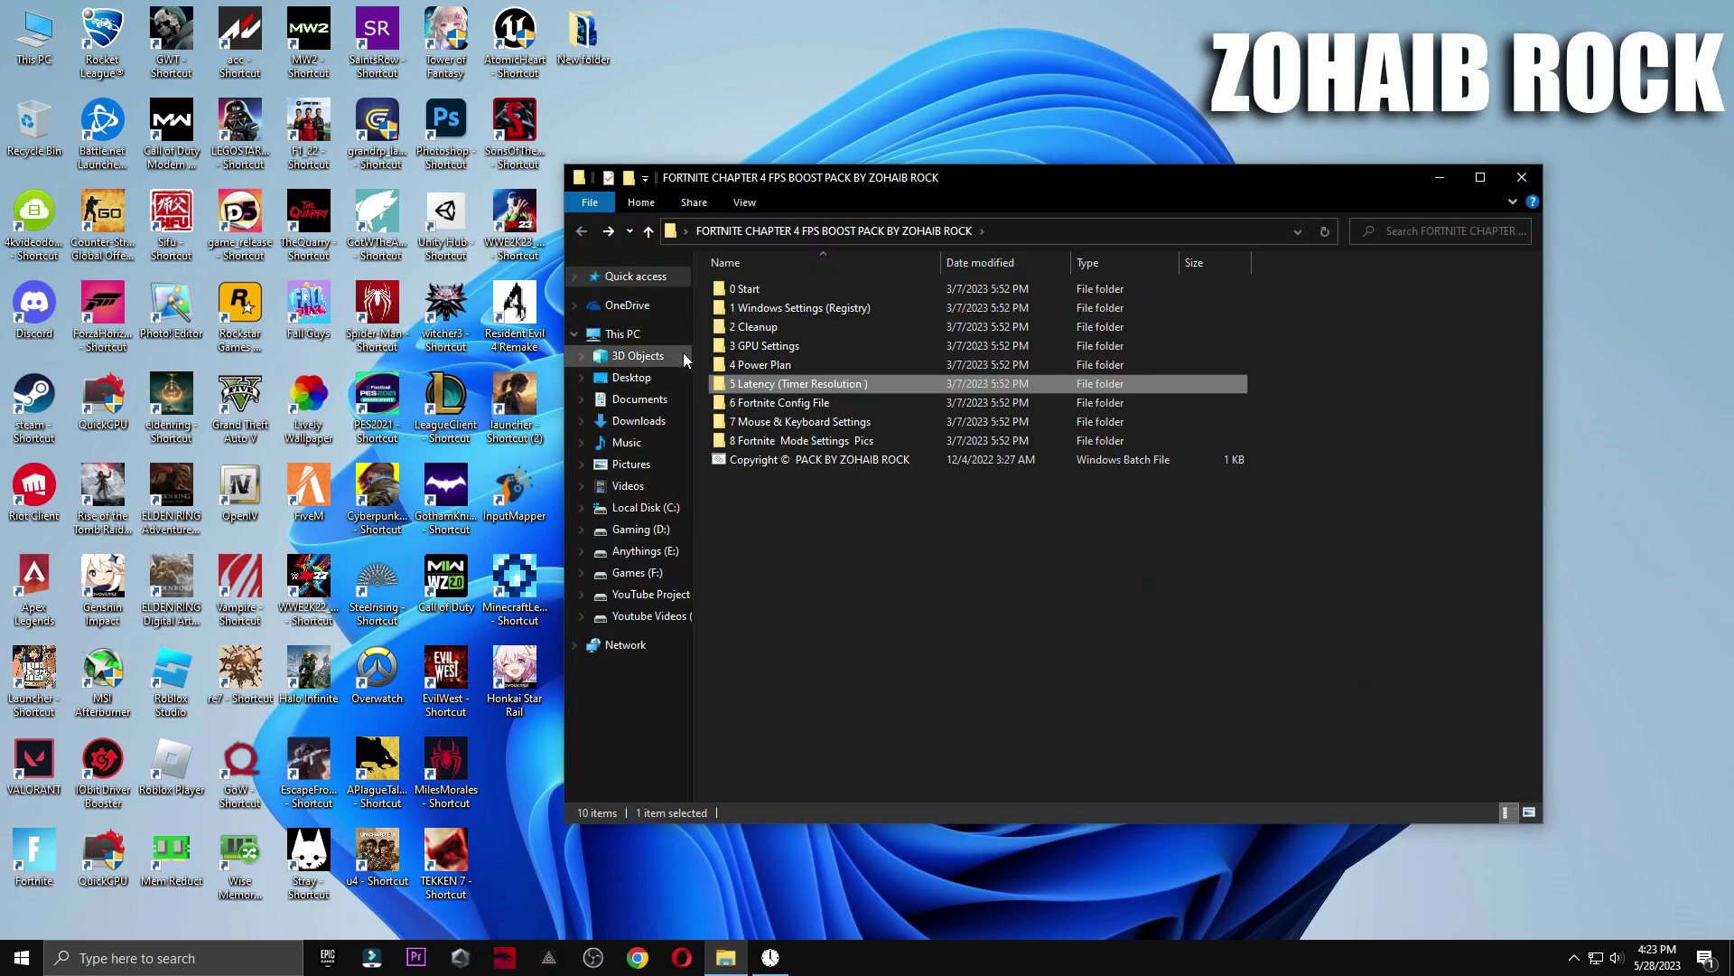
pyautogui.doubleClick(767, 398)
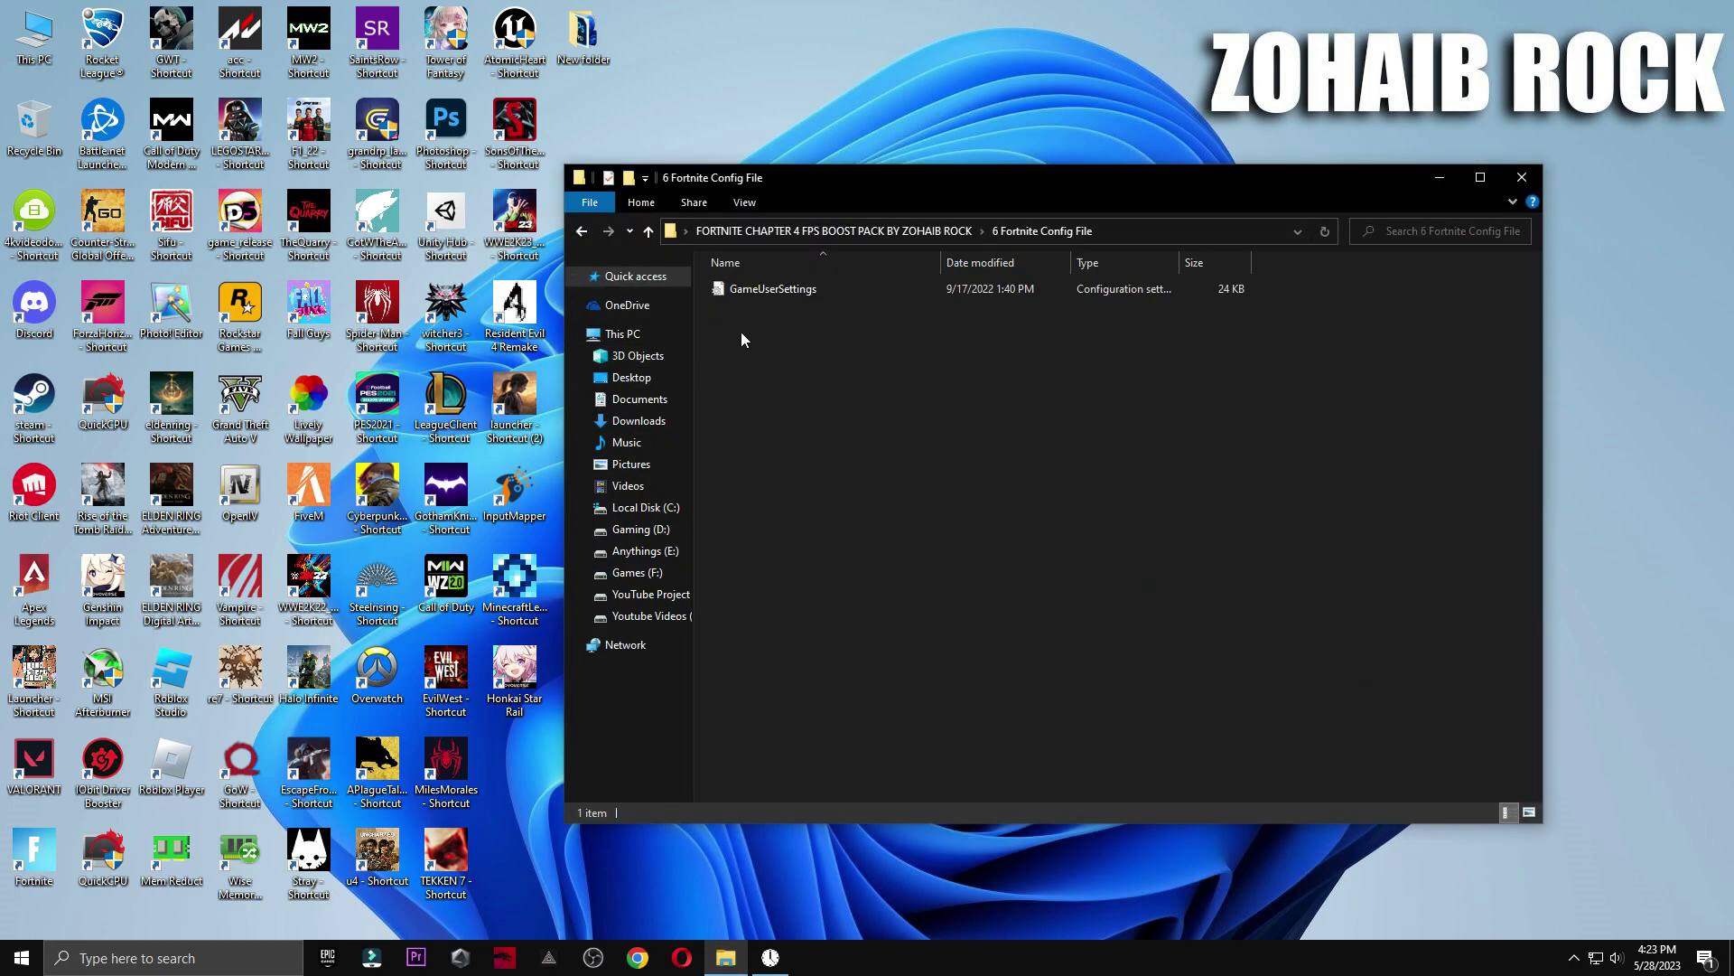
pyautogui.rightClick(771, 285)
pyautogui.click(844, 655)
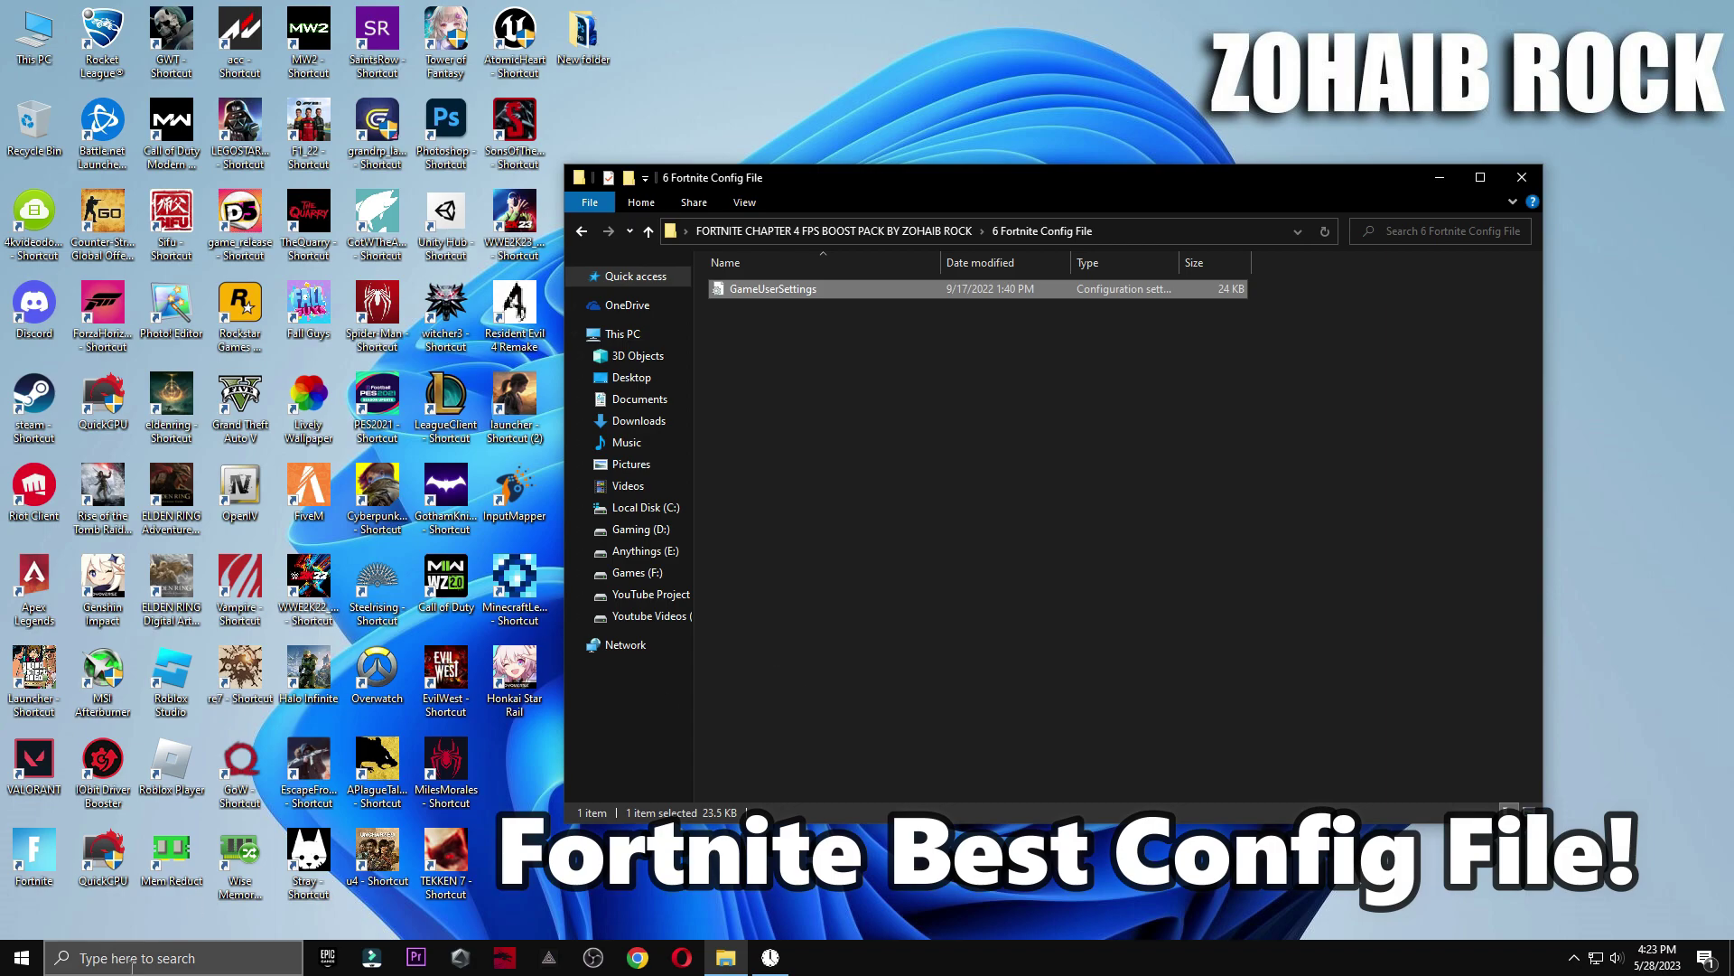
# Search Windows for "run", open "appdata" through the Run dialog, and enter the Local folder
pyautogui.click(136, 957)
pyautogui.write('run')
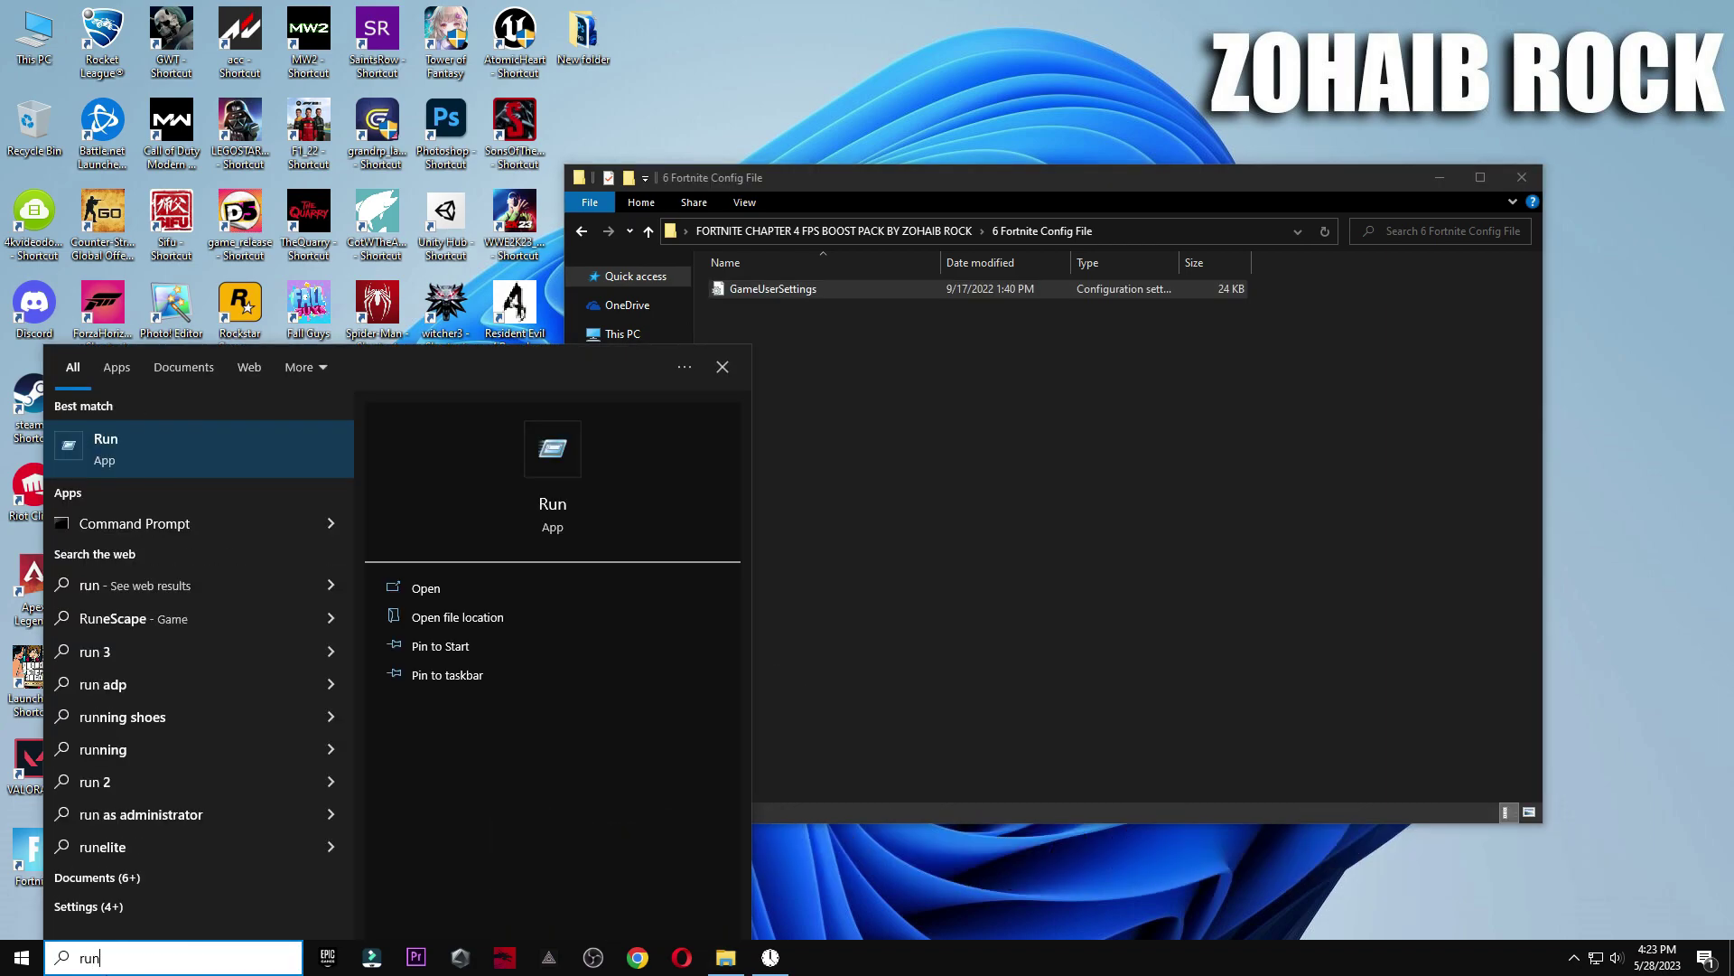
pyautogui.click(196, 471)
pyautogui.moveTo(328, 744); pyautogui.dragTo(1002, 338)
pyautogui.write('a')
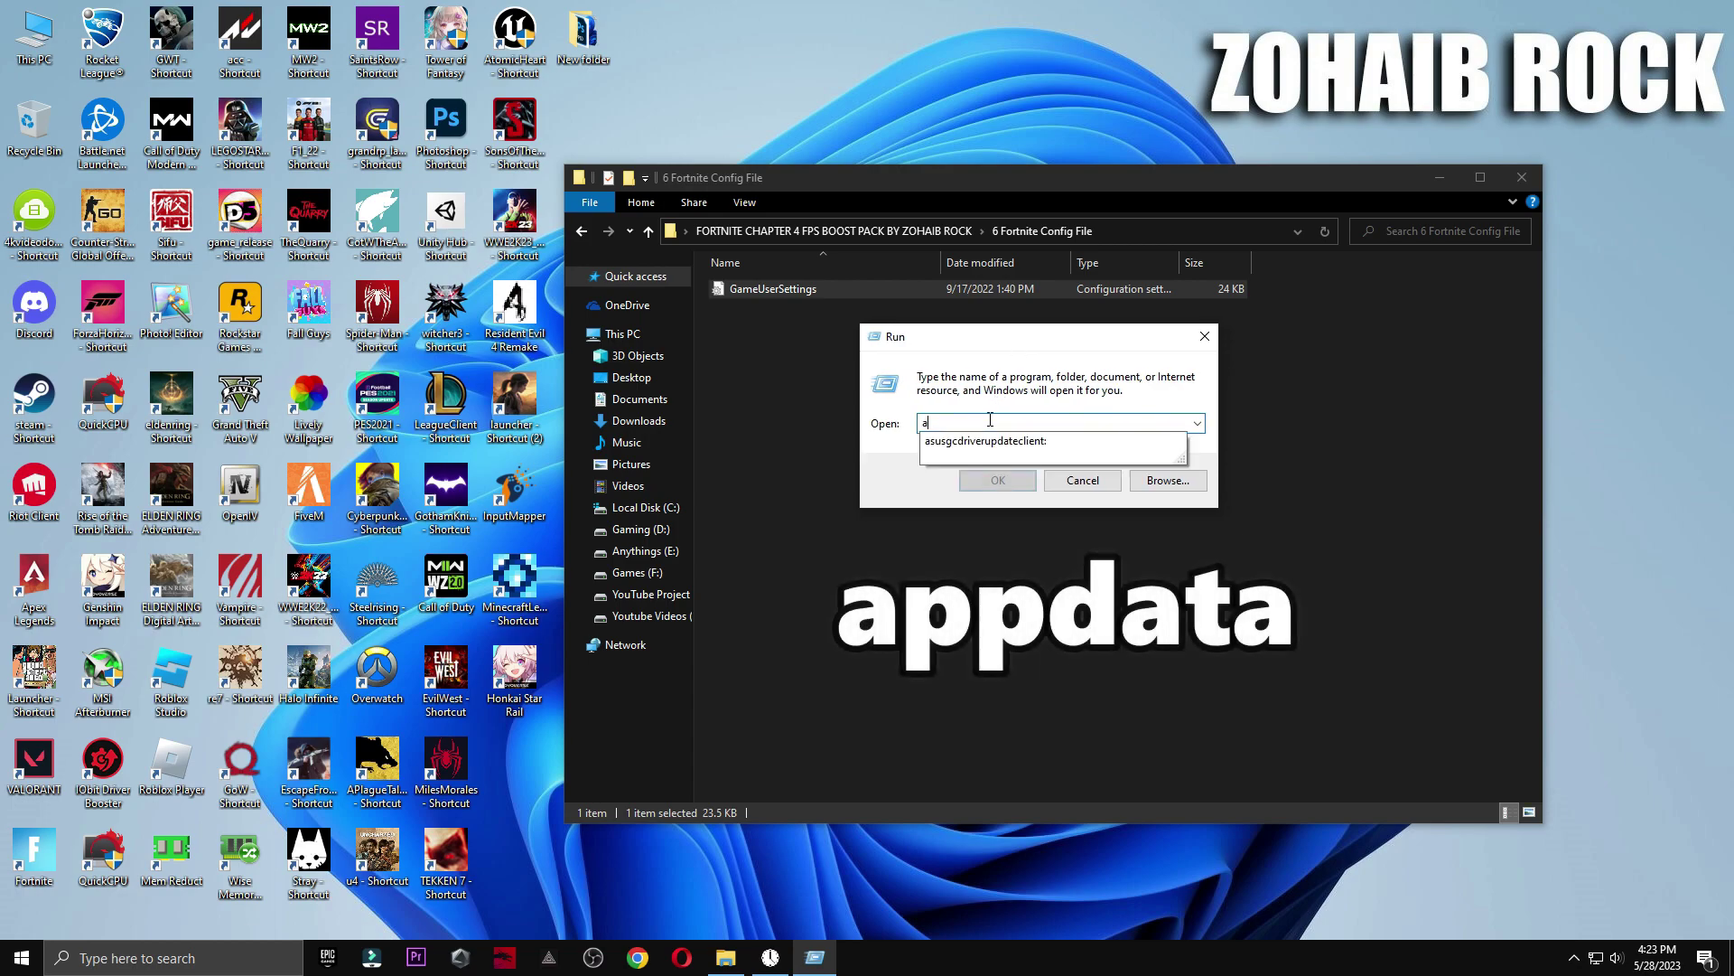
pyautogui.write('ppdata')
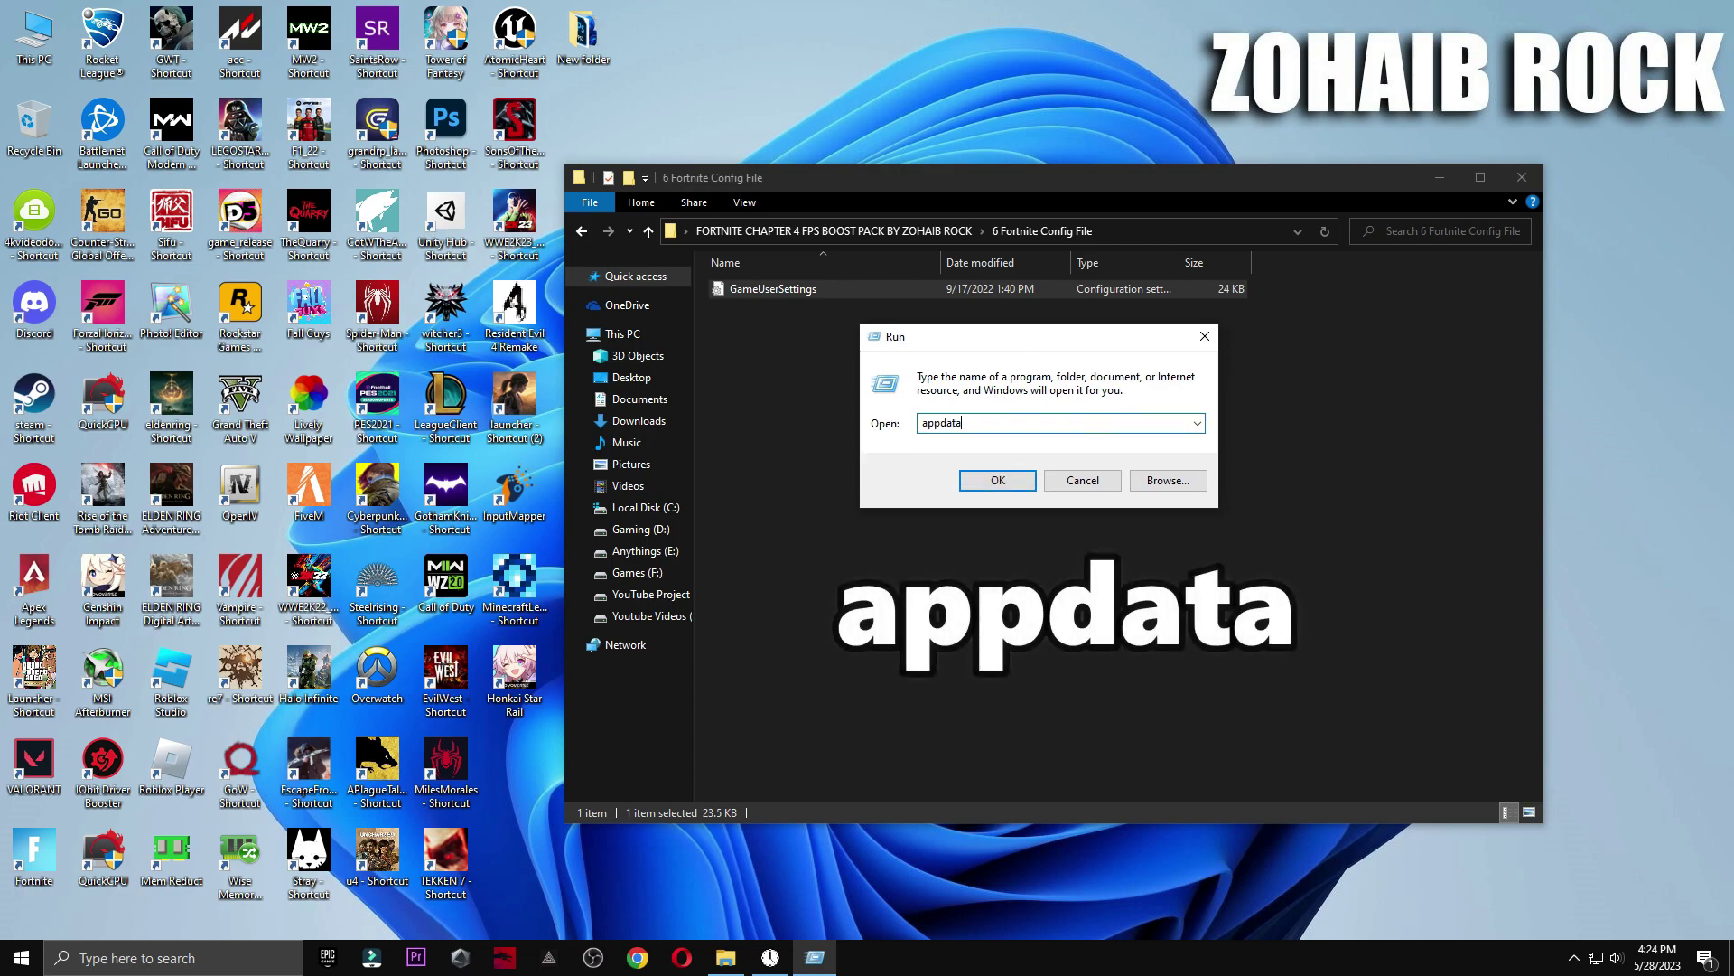
pyautogui.click(1023, 481)
pyautogui.doubleClick(798, 313)
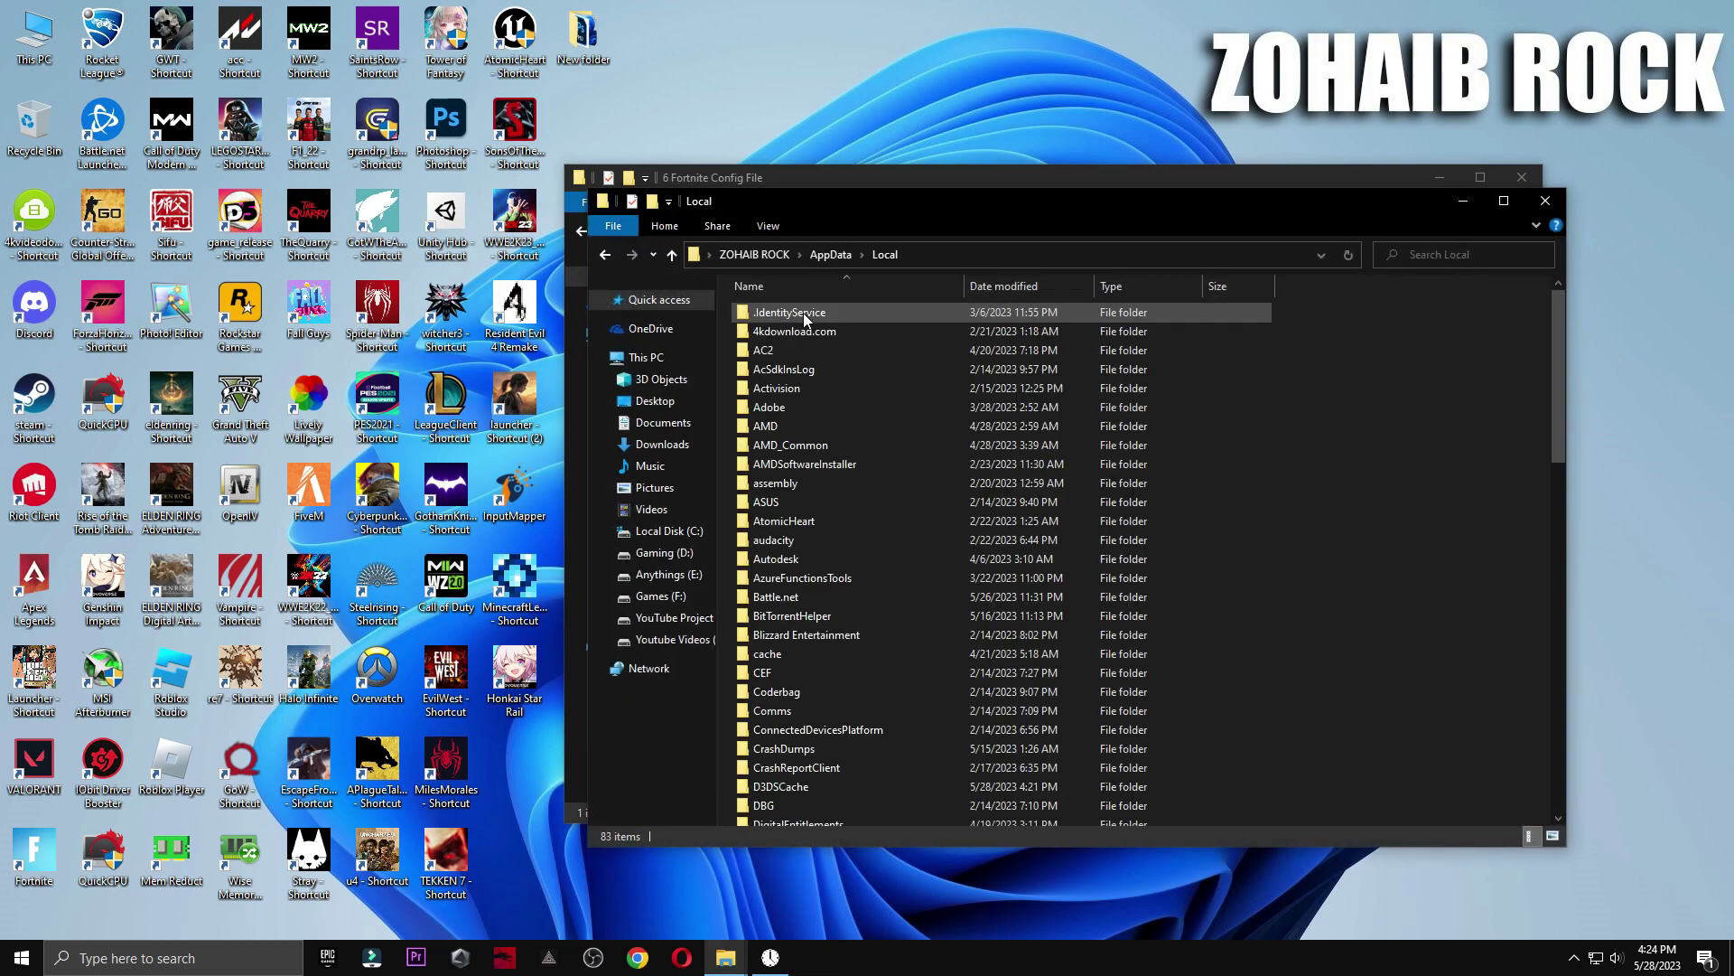
# Browse from the Local folder through FortniteGame, Saved and Config to the WindowsClient folder
pyautogui.press('f')
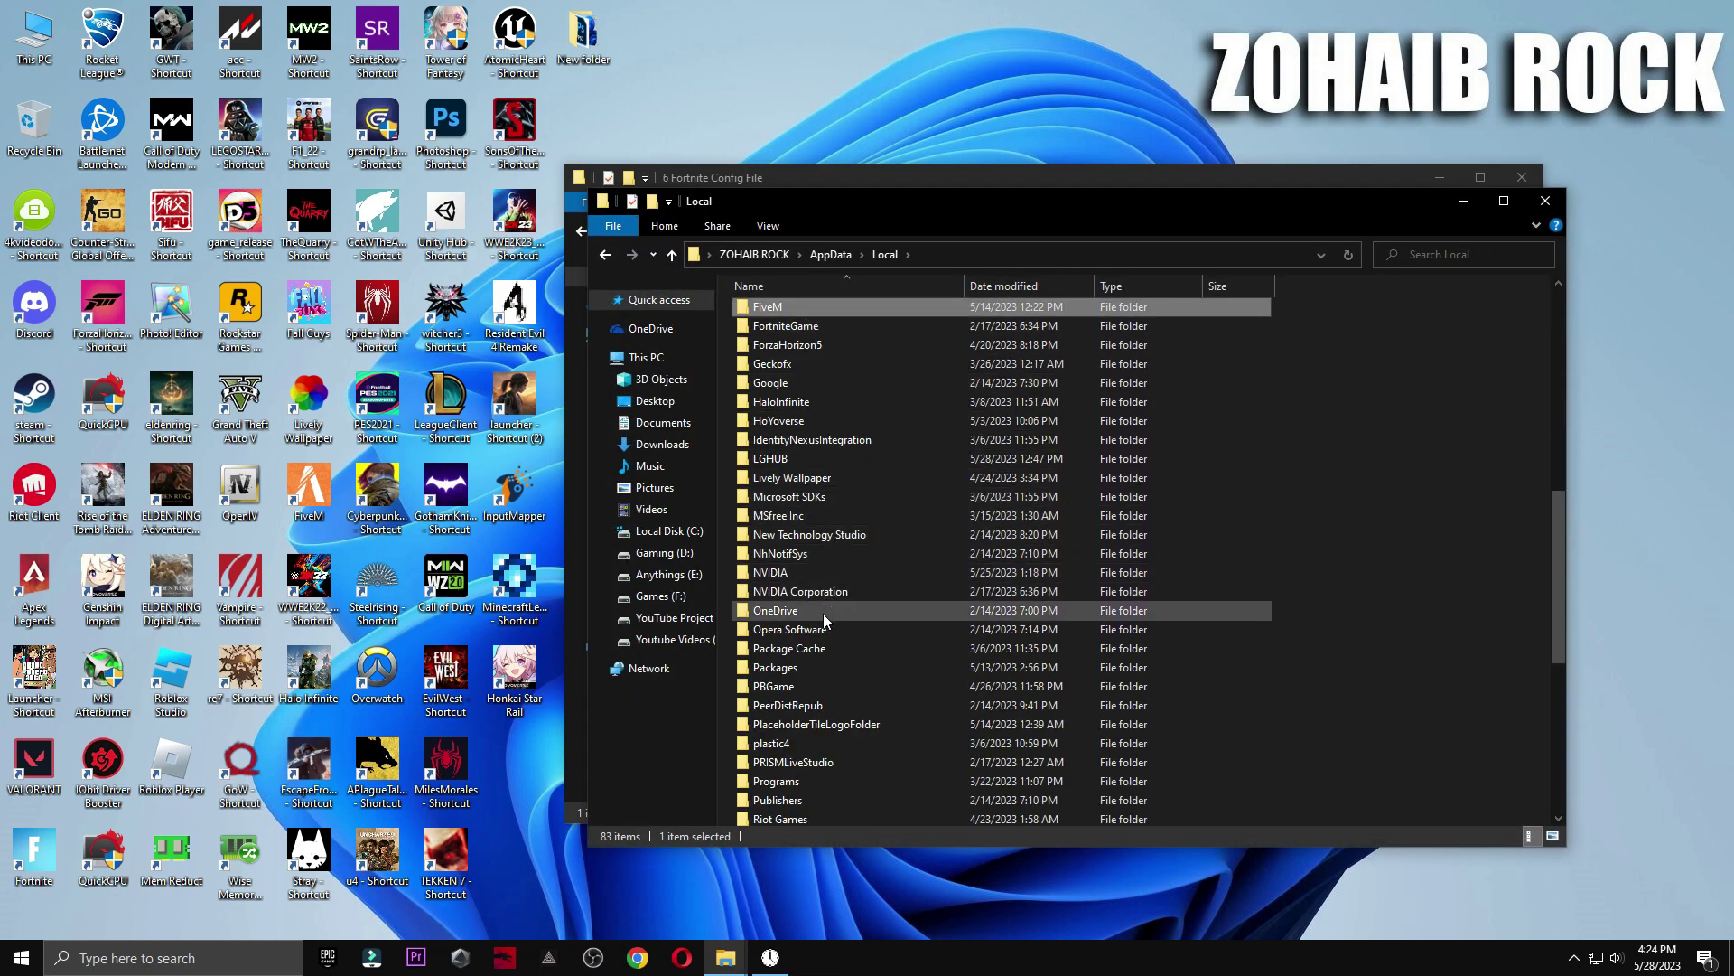
pyautogui.click(821, 331)
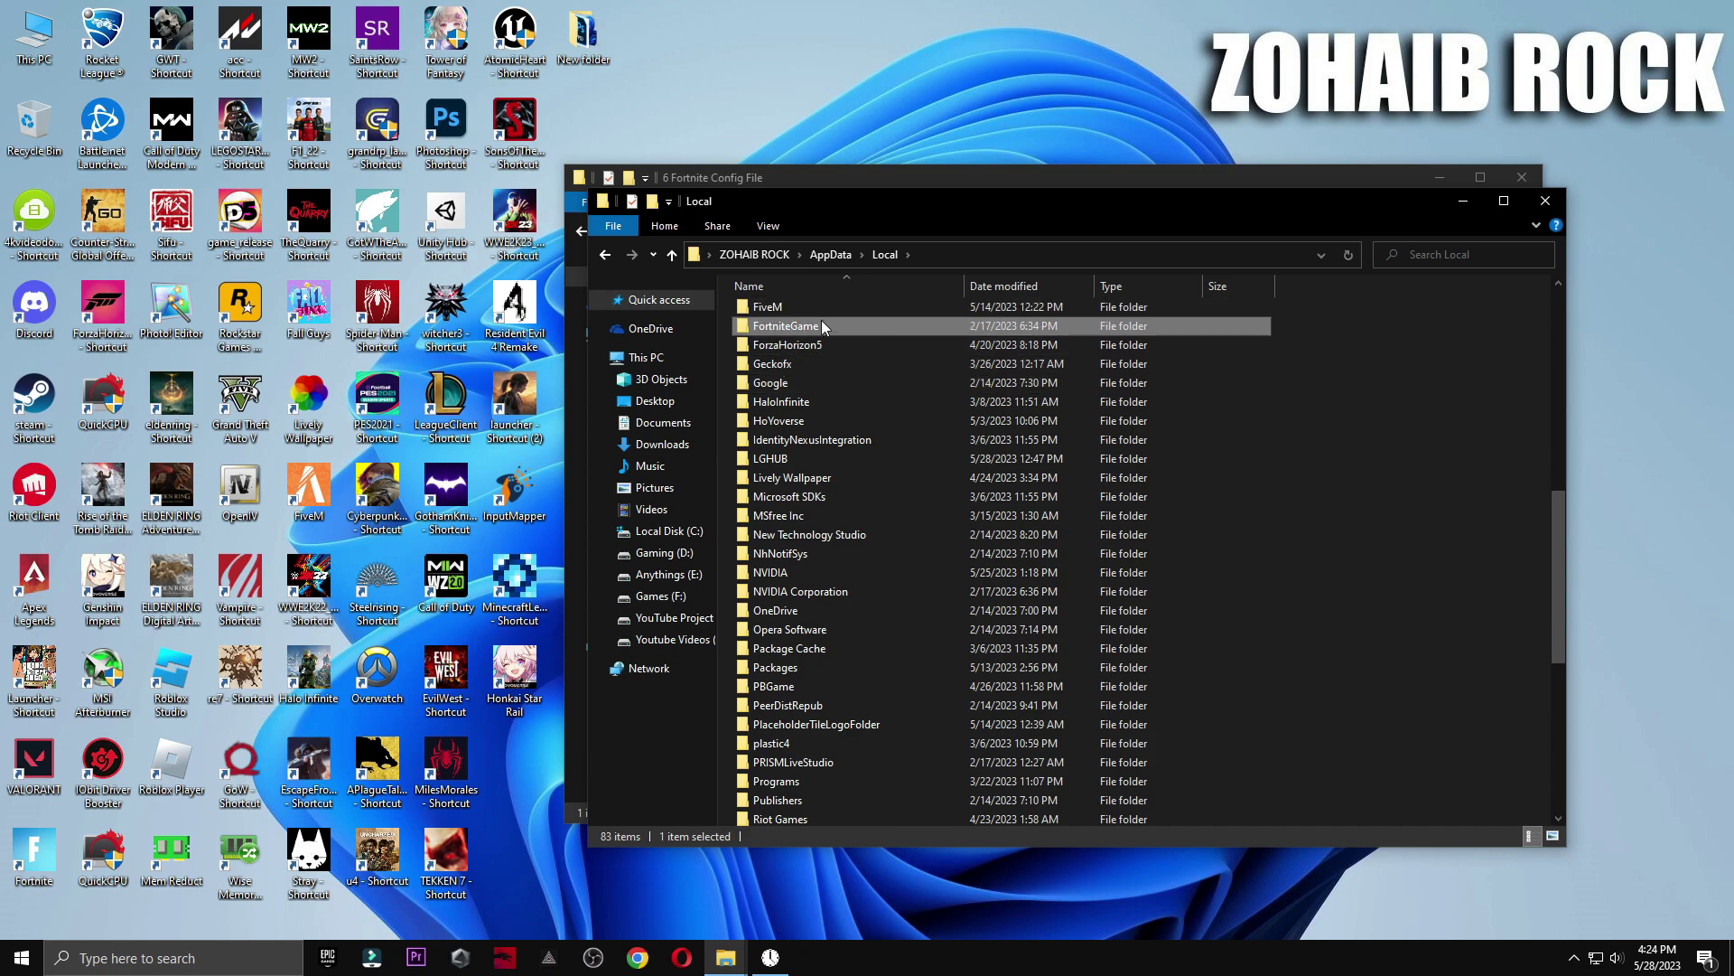
pyautogui.doubleClick(822, 323)
pyautogui.doubleClick(844, 310)
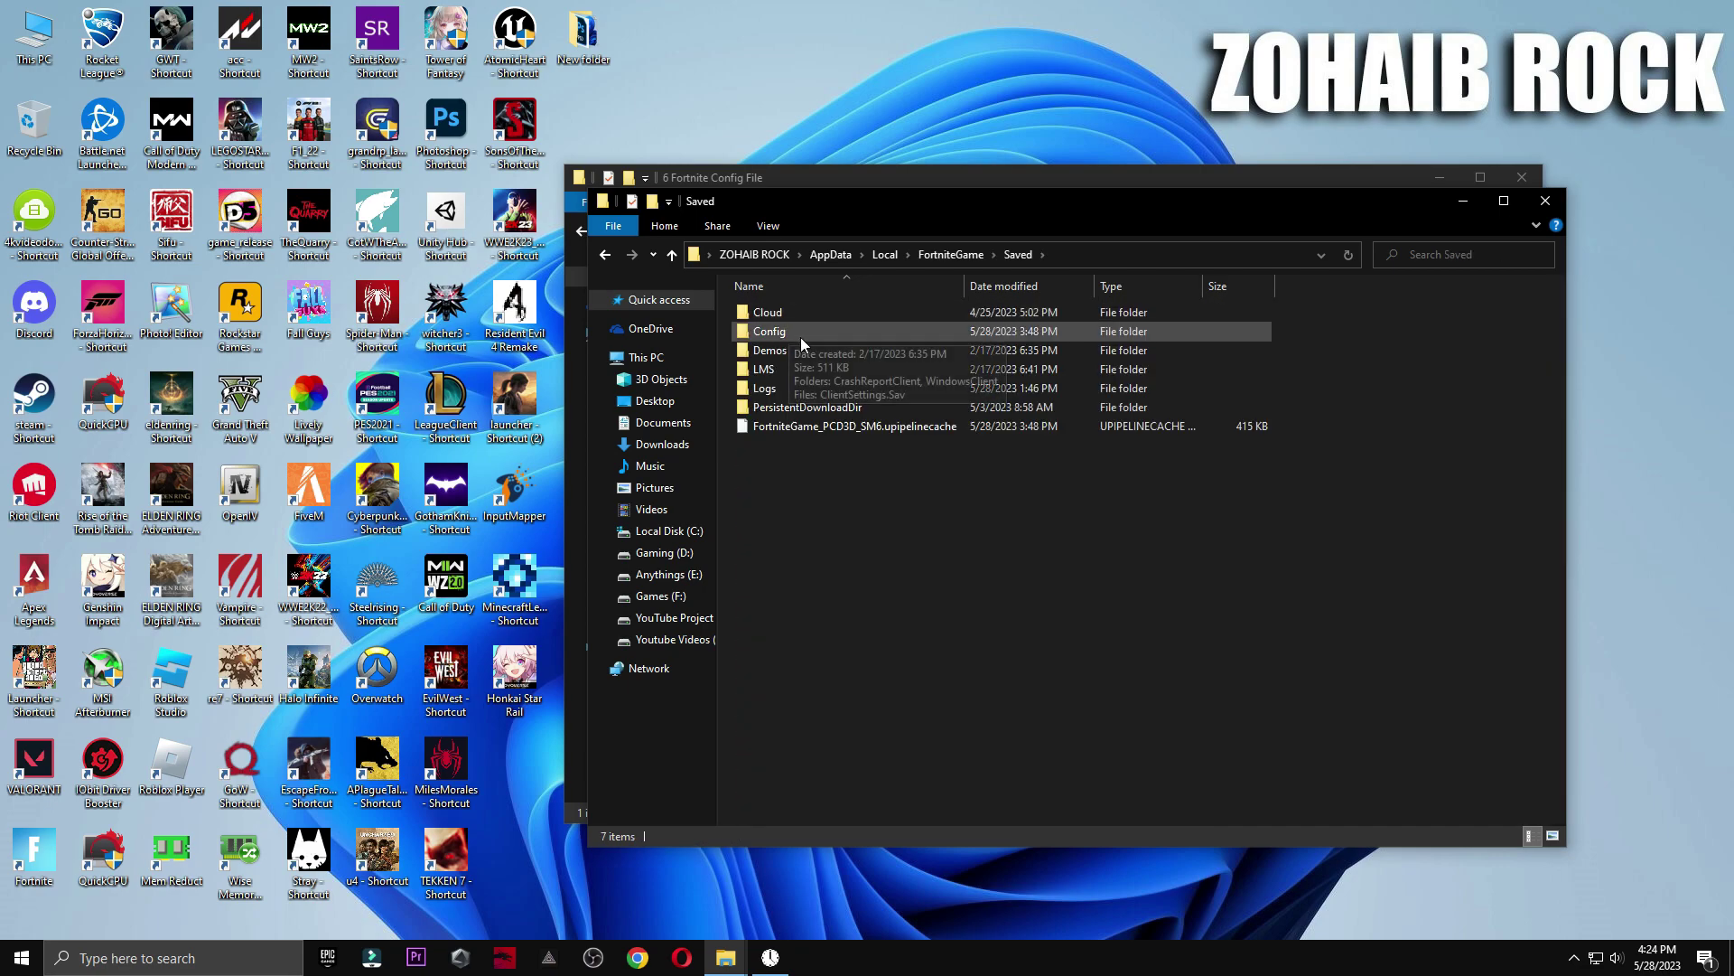
pyautogui.doubleClick(798, 329)
pyautogui.click(787, 308)
pyautogui.doubleClick(787, 308)
# Rename the existing GameUserSettings file in WindowsClient as GameUserSettings1
pyautogui.rightClick(788, 310)
pyautogui.click(836, 746)
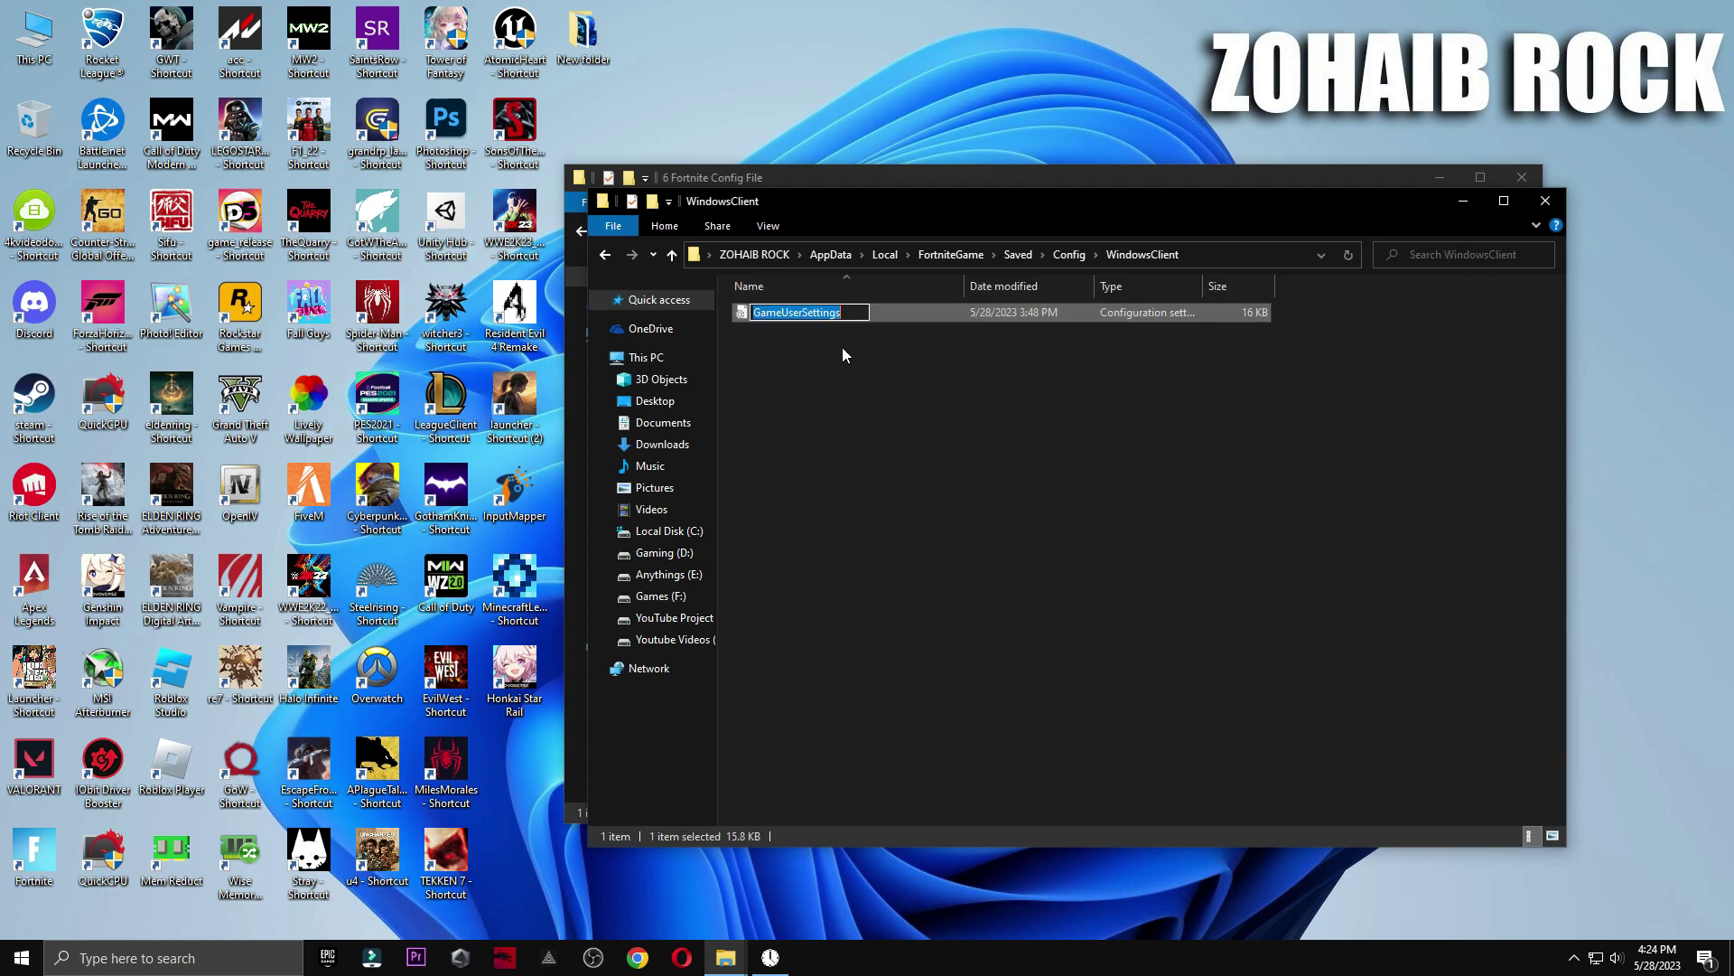
pyautogui.write('1')
pyautogui.press('Return')
# Paste the pack's copied GameUserSettings file into the WindowsClient folder and close that folder window
pyautogui.rightClick(815, 406)
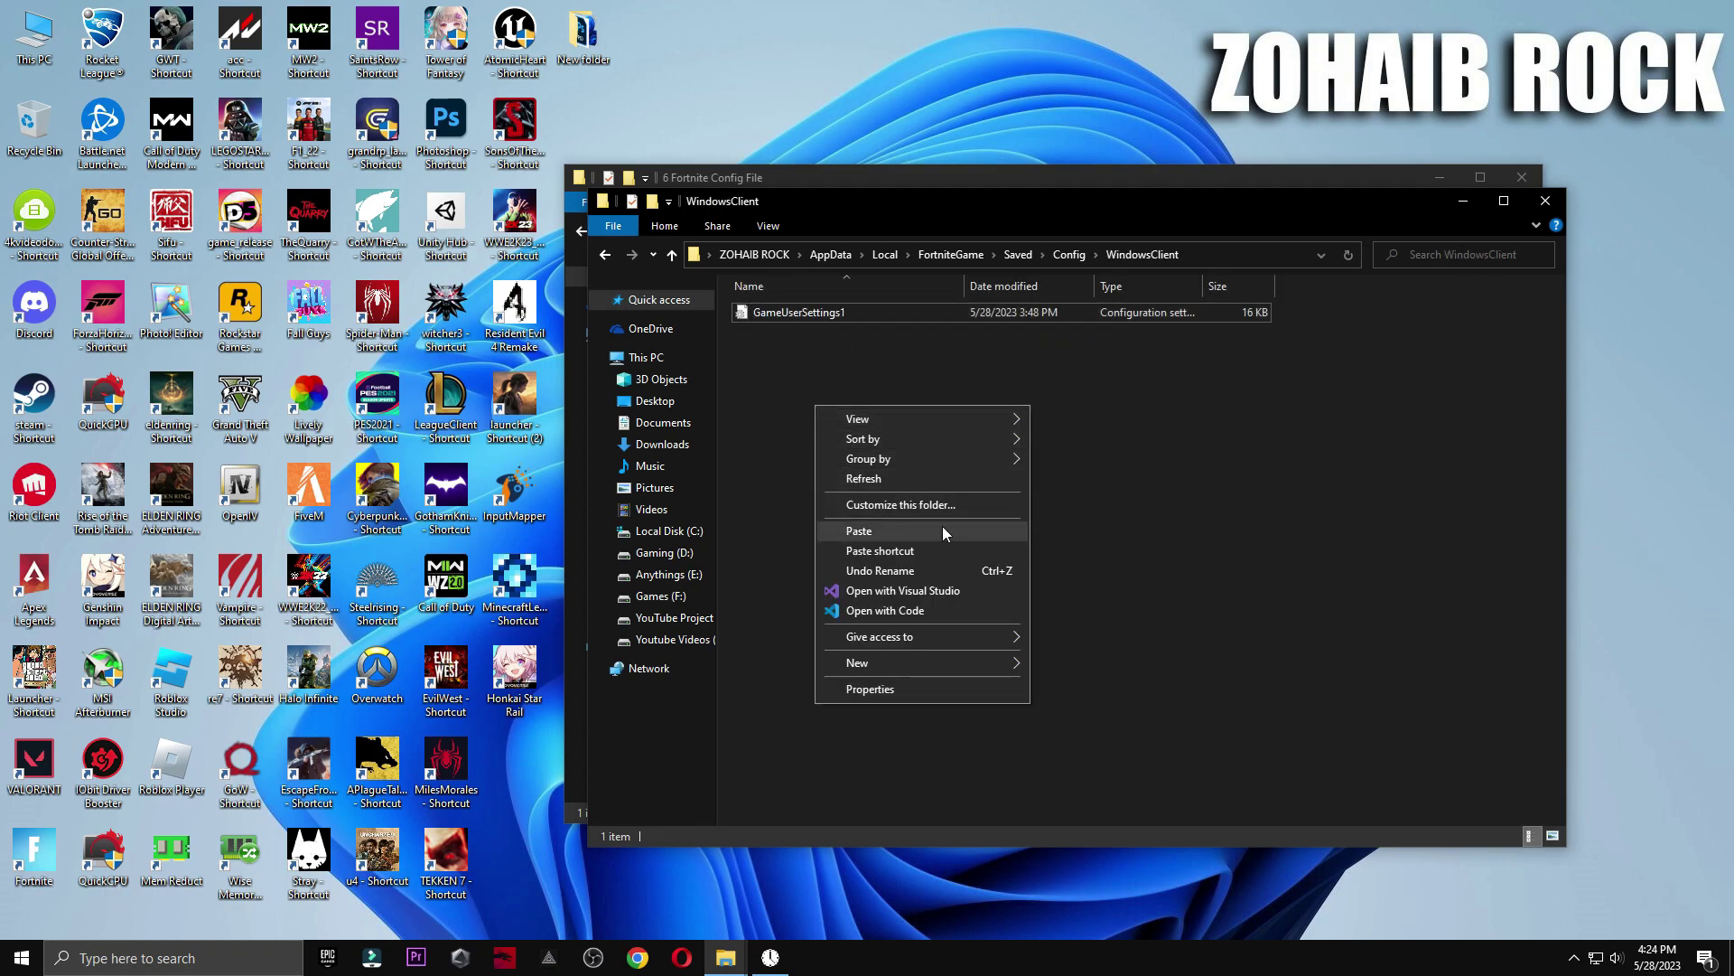
pyautogui.click(882, 531)
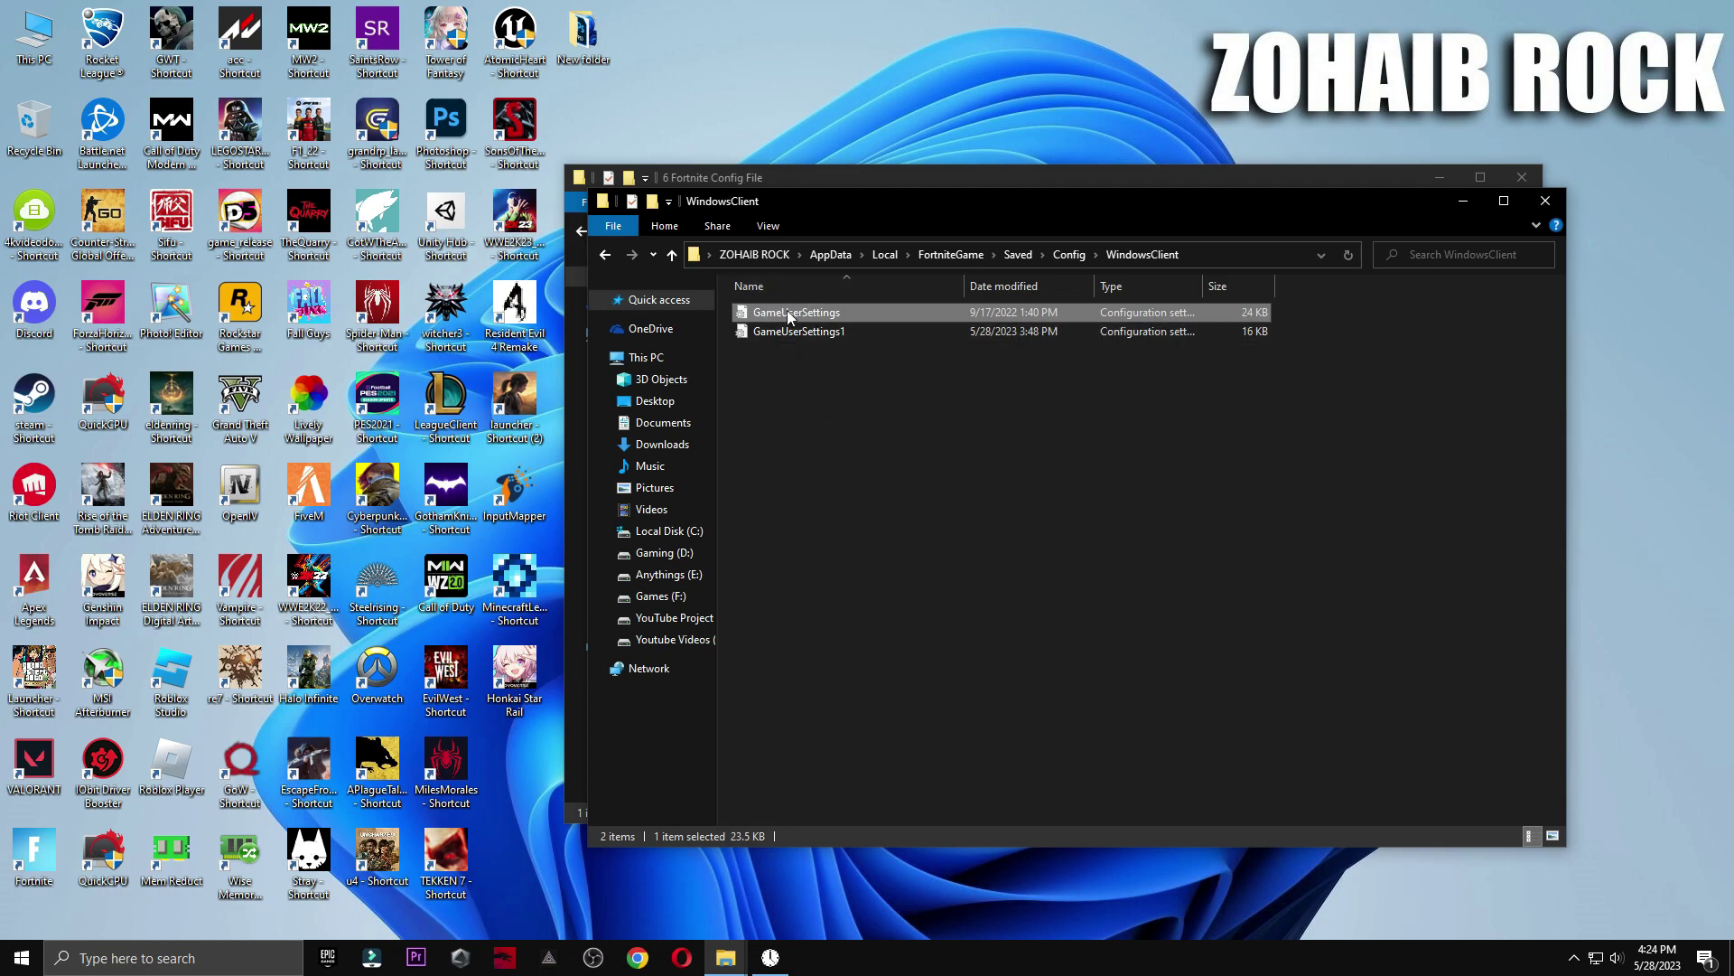
pyautogui.click(1533, 206)
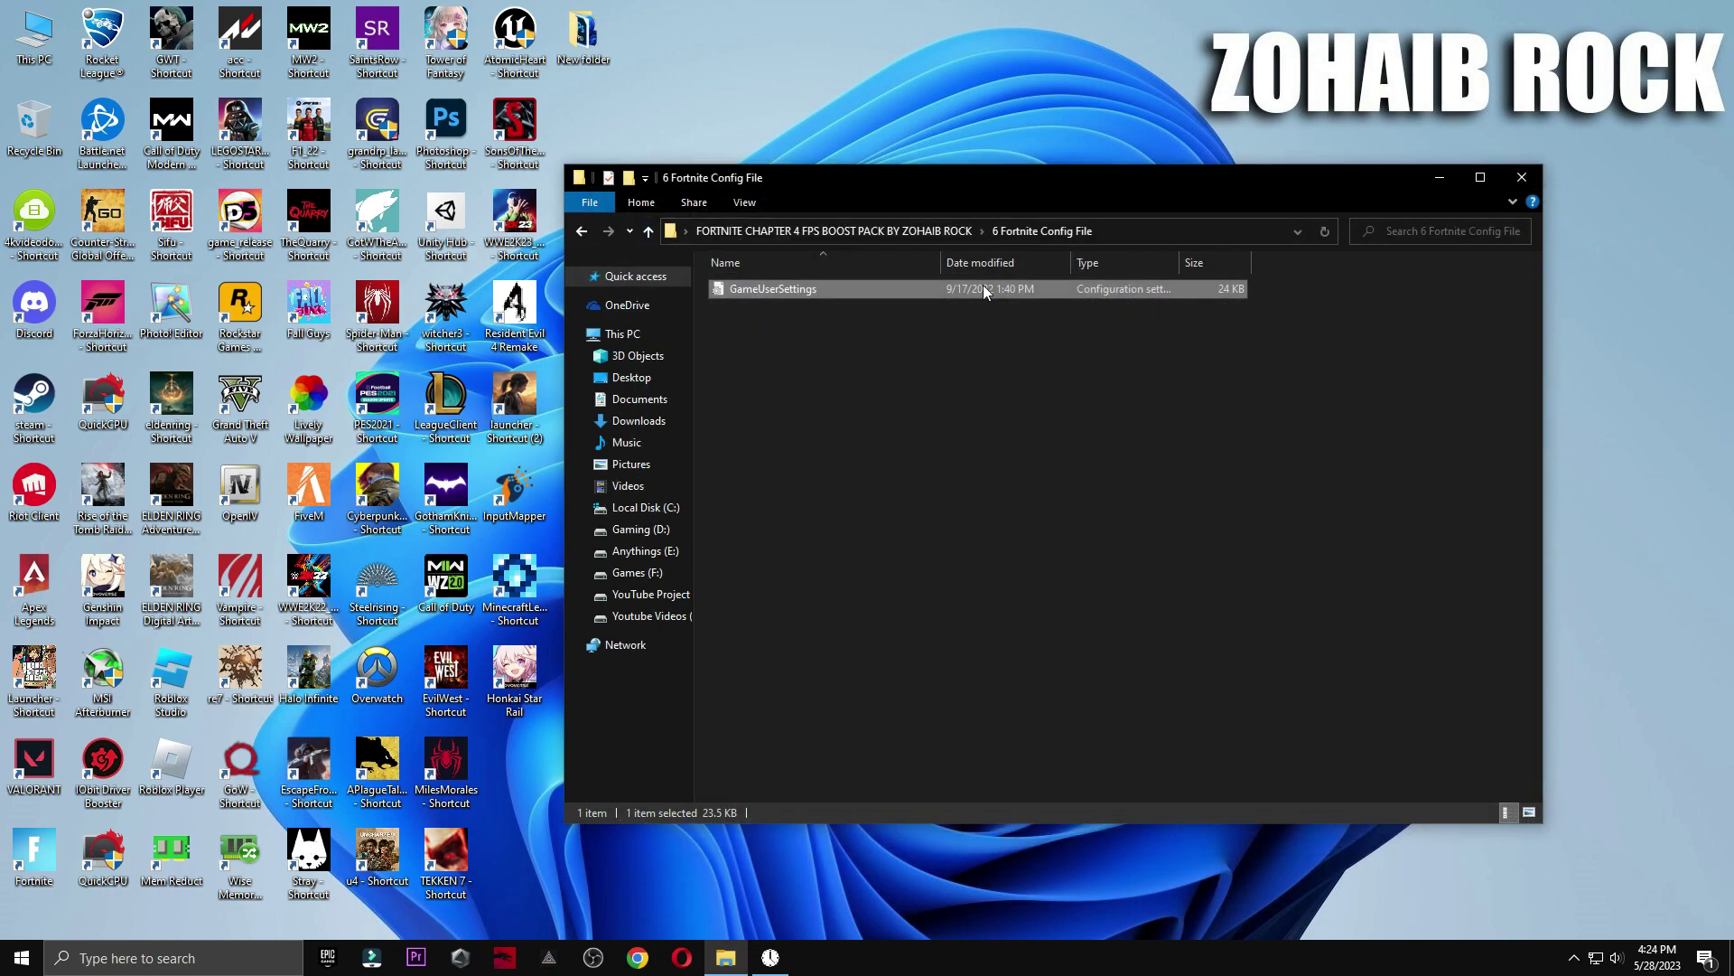
# Open M1 Mouse Acceleration from the 7 Mouse & Keyboard Settings folder, keep Enhance pointer precision off, and review the mouse button settings
pyautogui.click(582, 232)
pyautogui.doubleClick(764, 421)
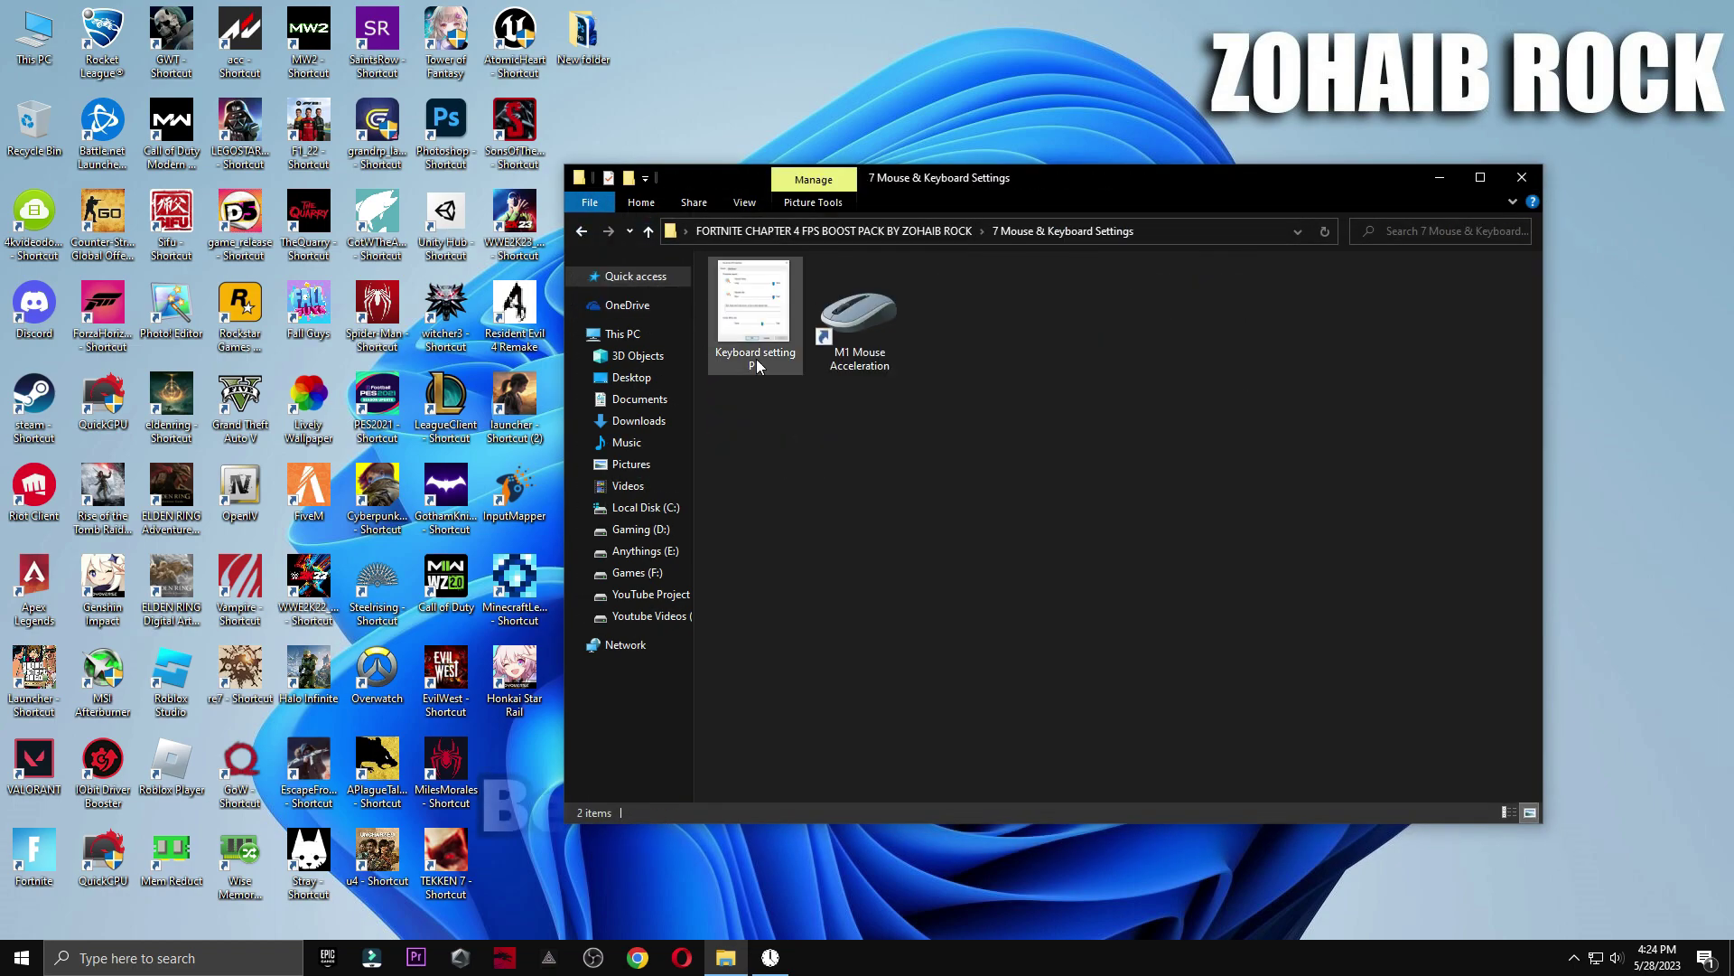
pyautogui.doubleClick(858, 316)
pyautogui.moveTo(479, 214); pyautogui.dragTo(1231, 305)
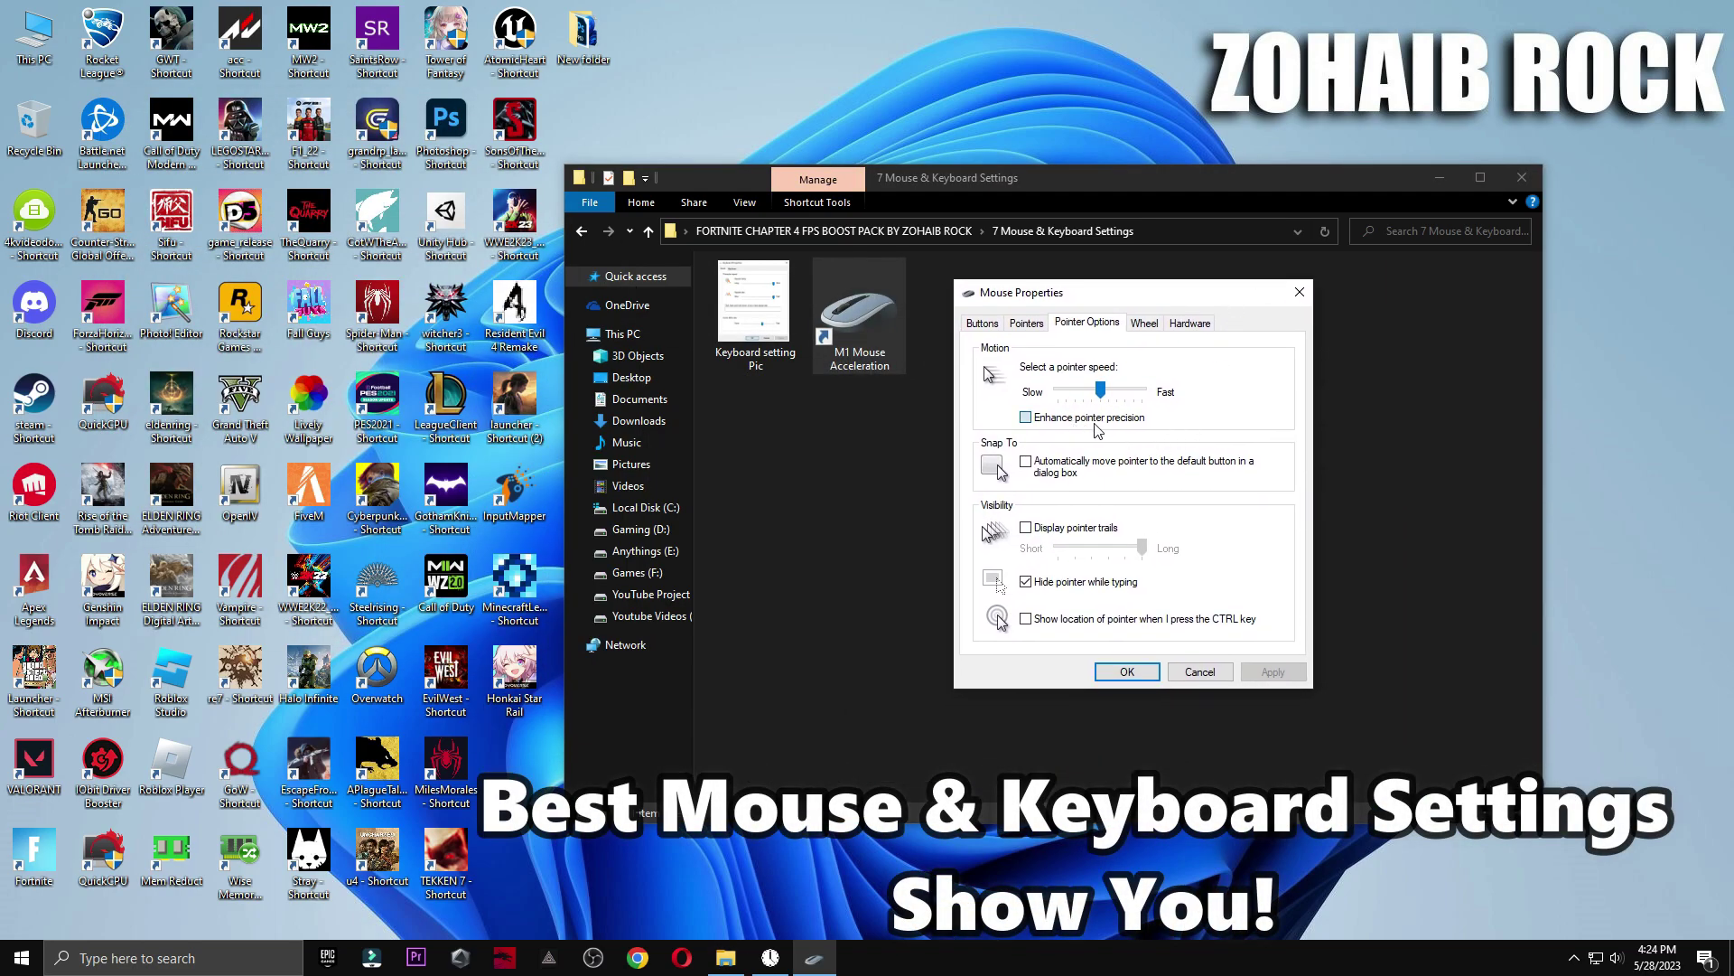
pyautogui.click(1084, 431)
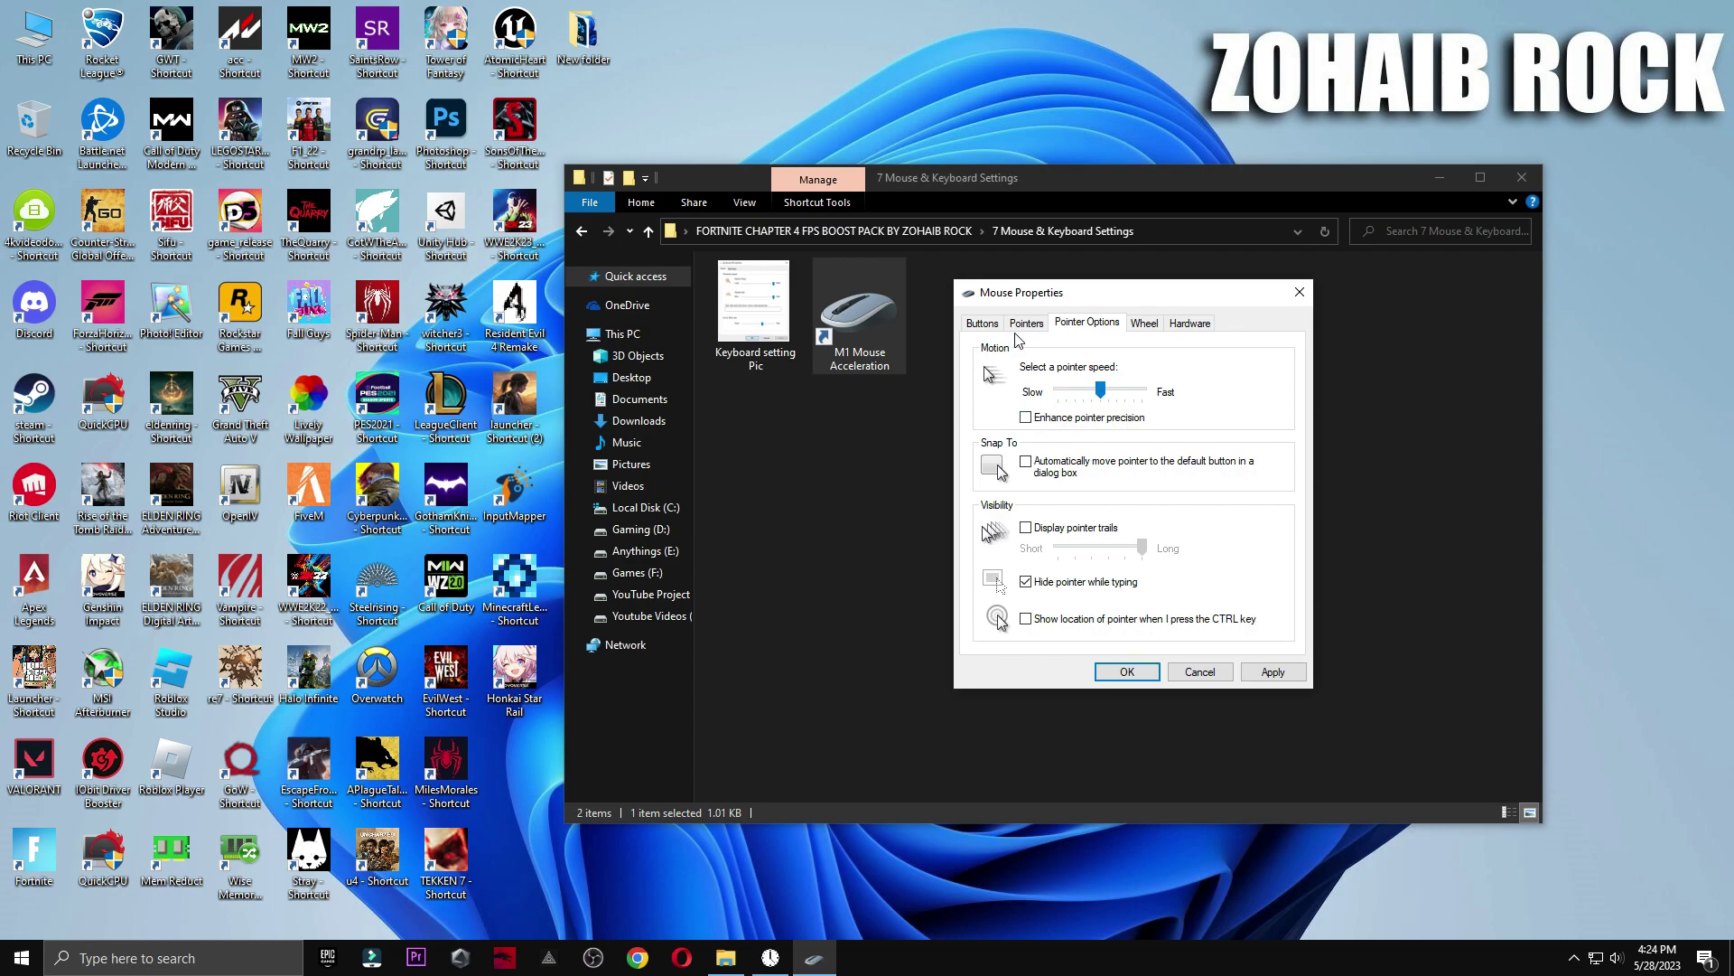
pyautogui.click(982, 322)
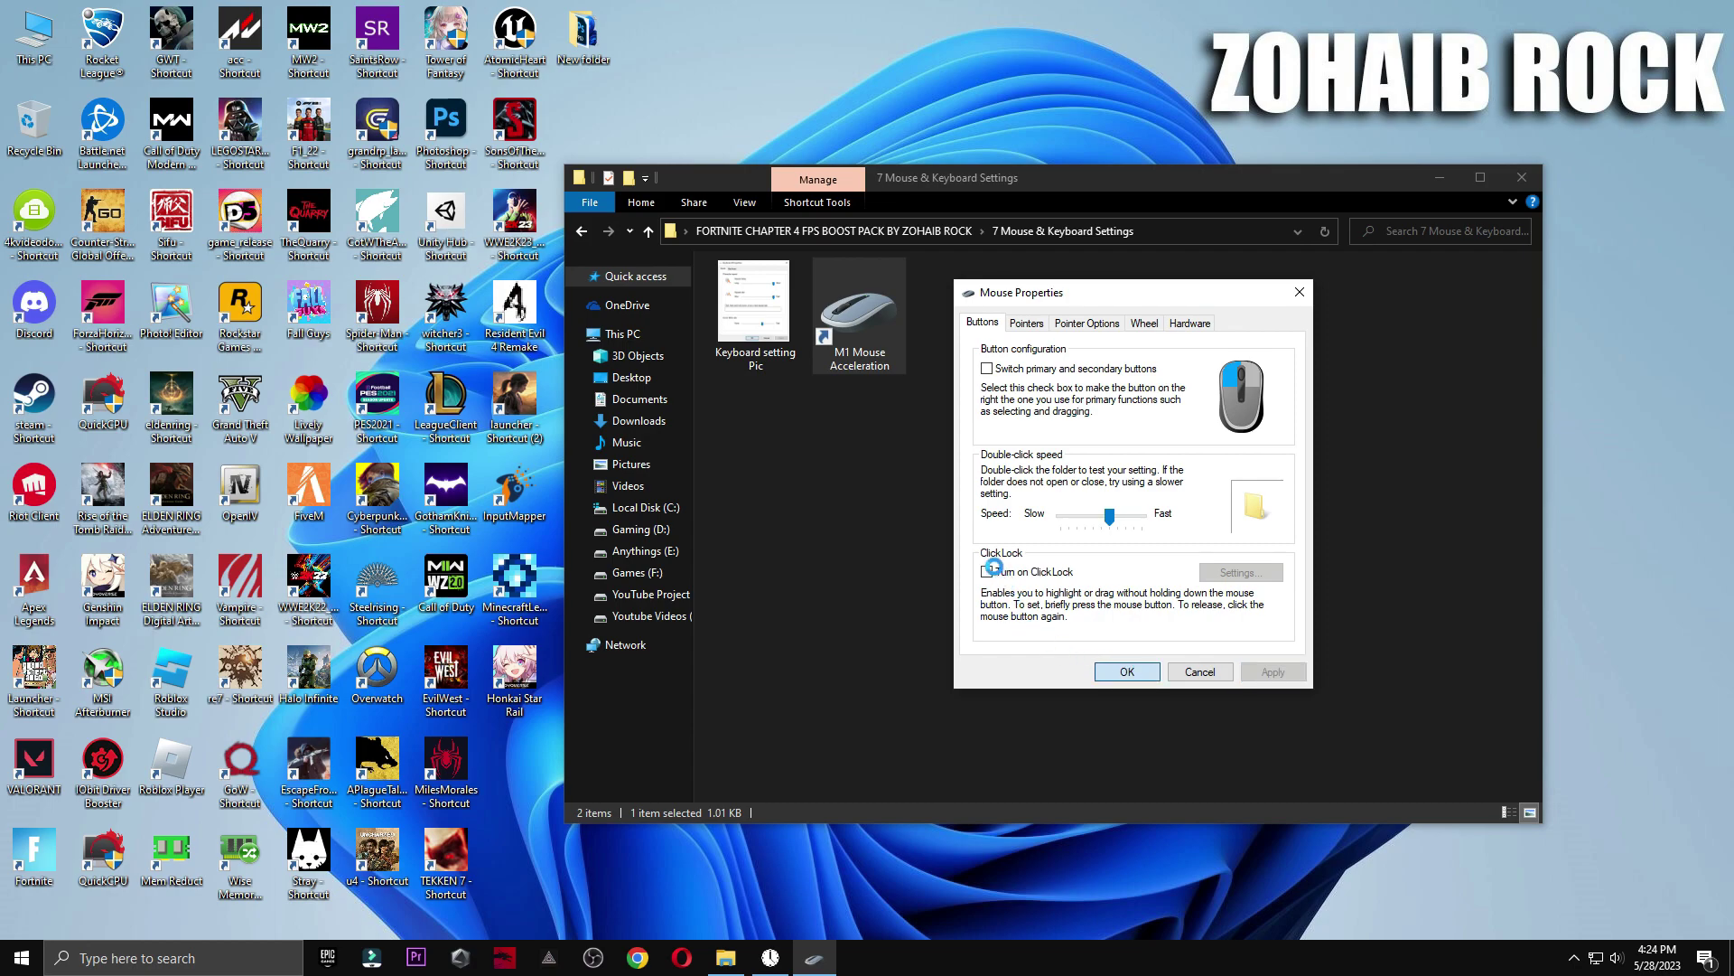
# Open Keyboard setting Pic, search Windows for "keyboard", match Keyboard Properties to its short repeat delay and fast repeat rate, and close both
pyautogui.doubleClick(745, 318)
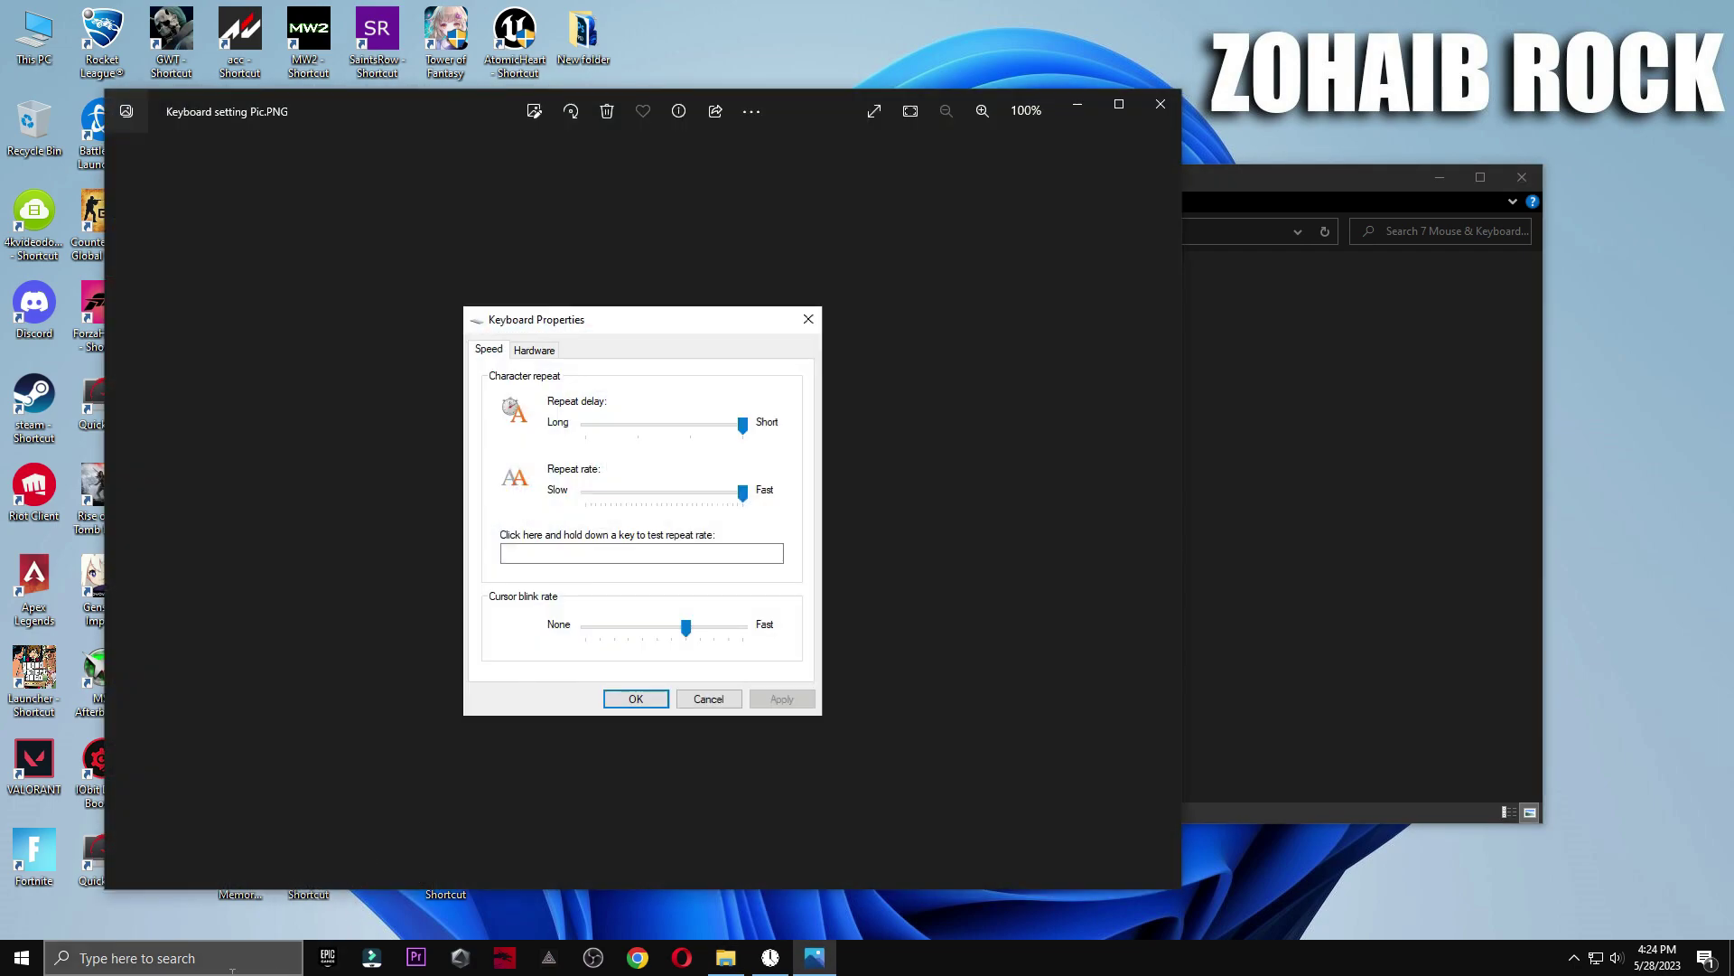
pyautogui.click(172, 957)
pyautogui.write('keyboard')
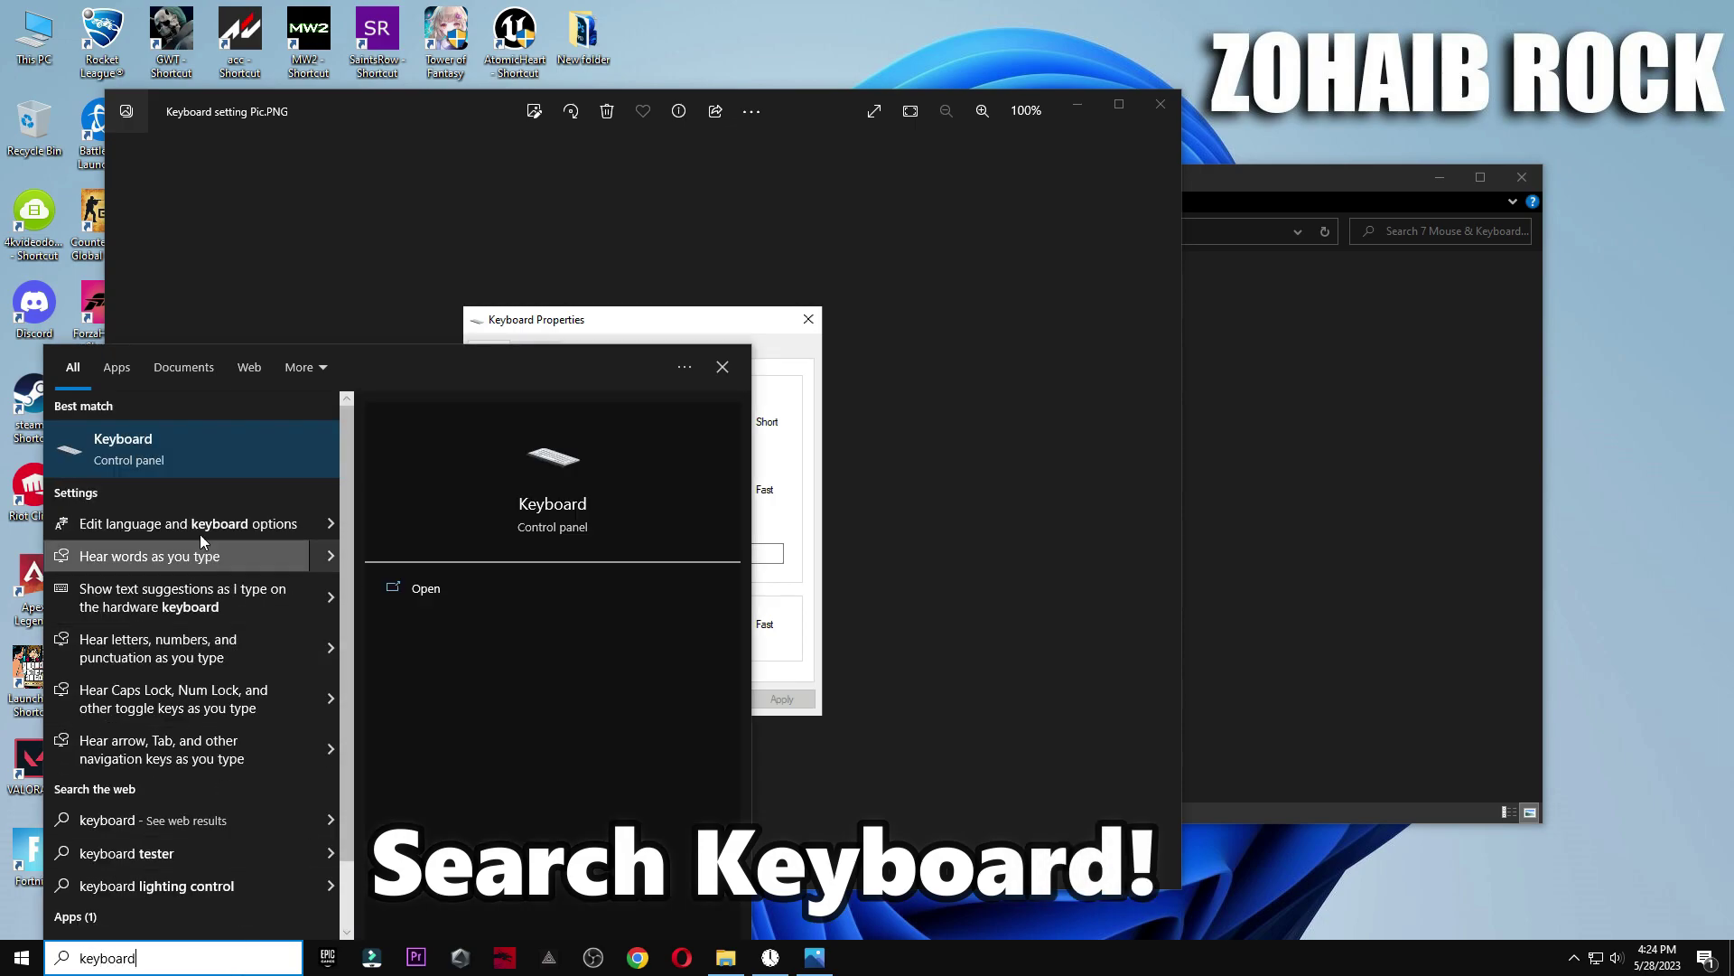
pyautogui.press('Return')
pyautogui.moveTo(318, 134); pyautogui.dragTo(1026, 328)
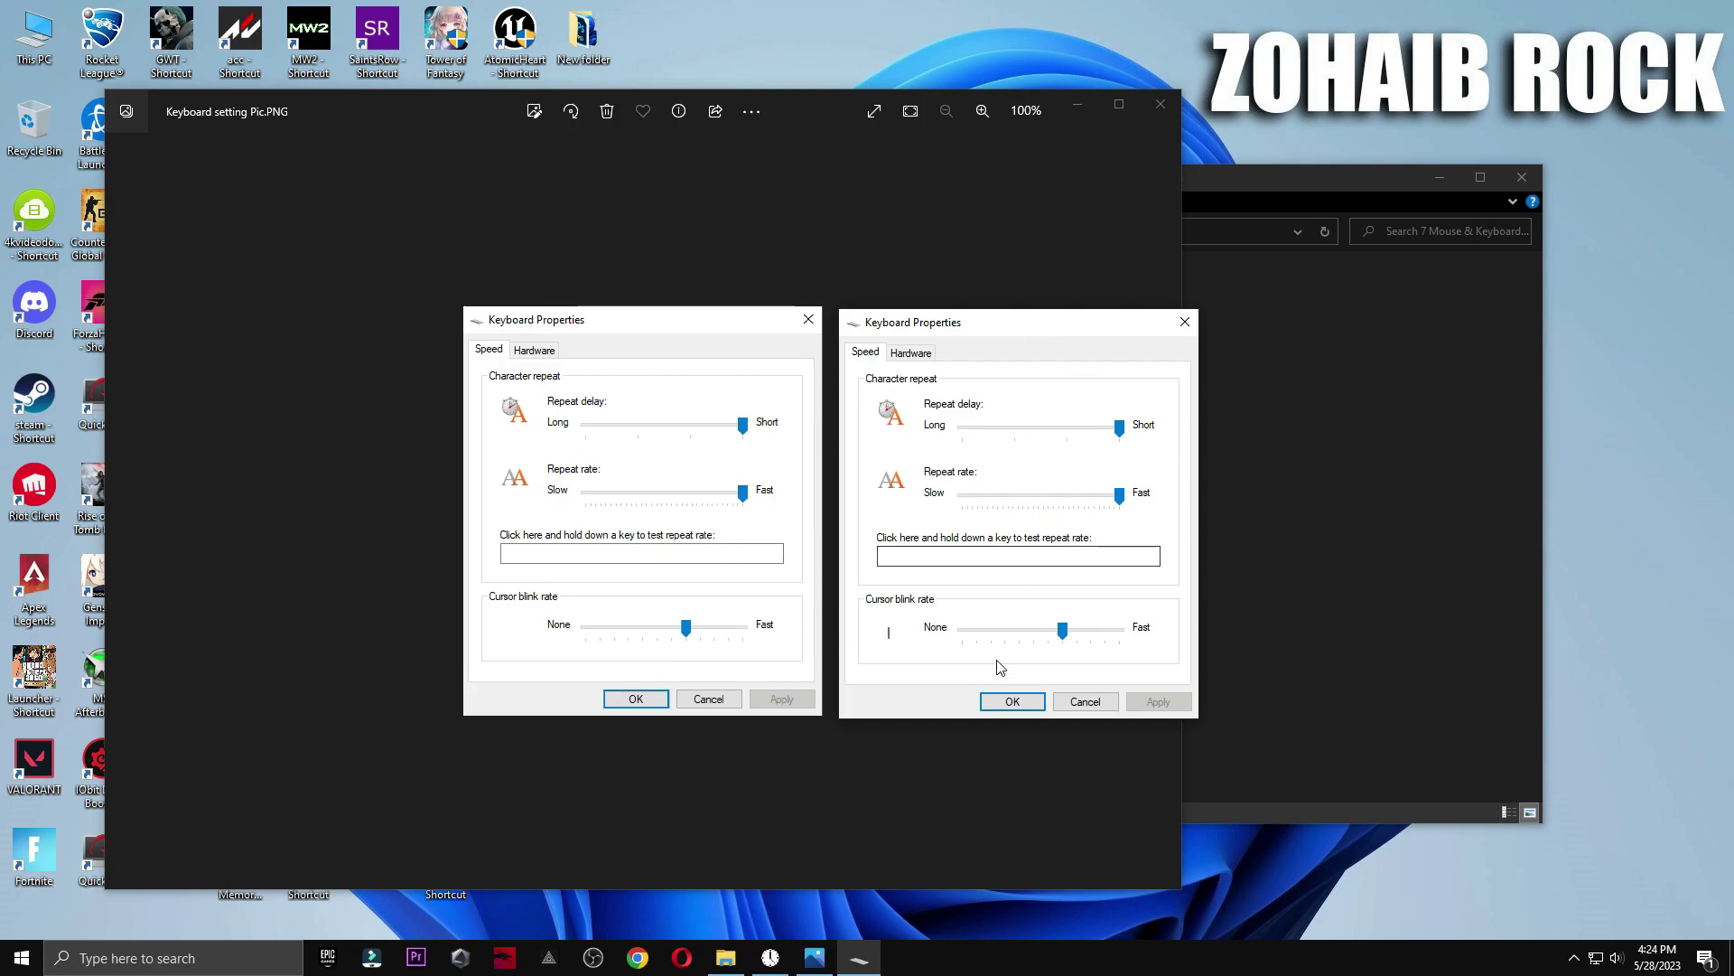
pyautogui.click(1012, 701)
pyautogui.hotkey('alt', 'F4')
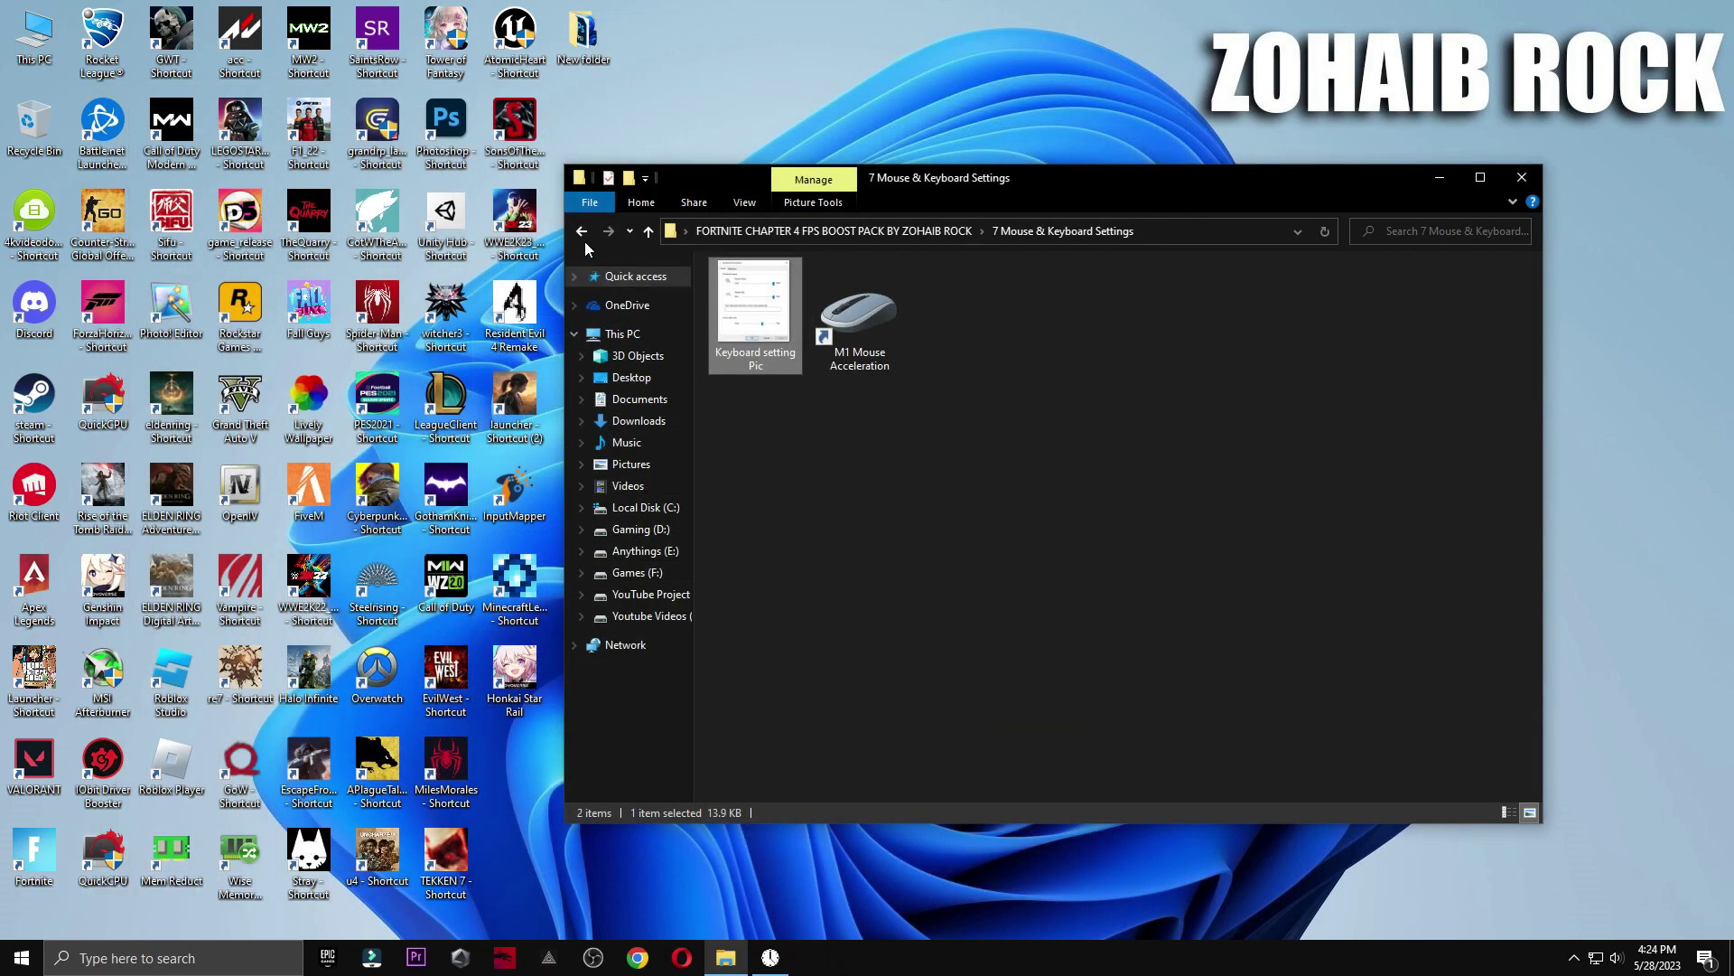
# View the pictures in the Directx 11 Mode folder inside the pack's 8 Fortnite Mode Settings Pics folder, and return to that folder
pyautogui.click(581, 231)
pyautogui.click(867, 441)
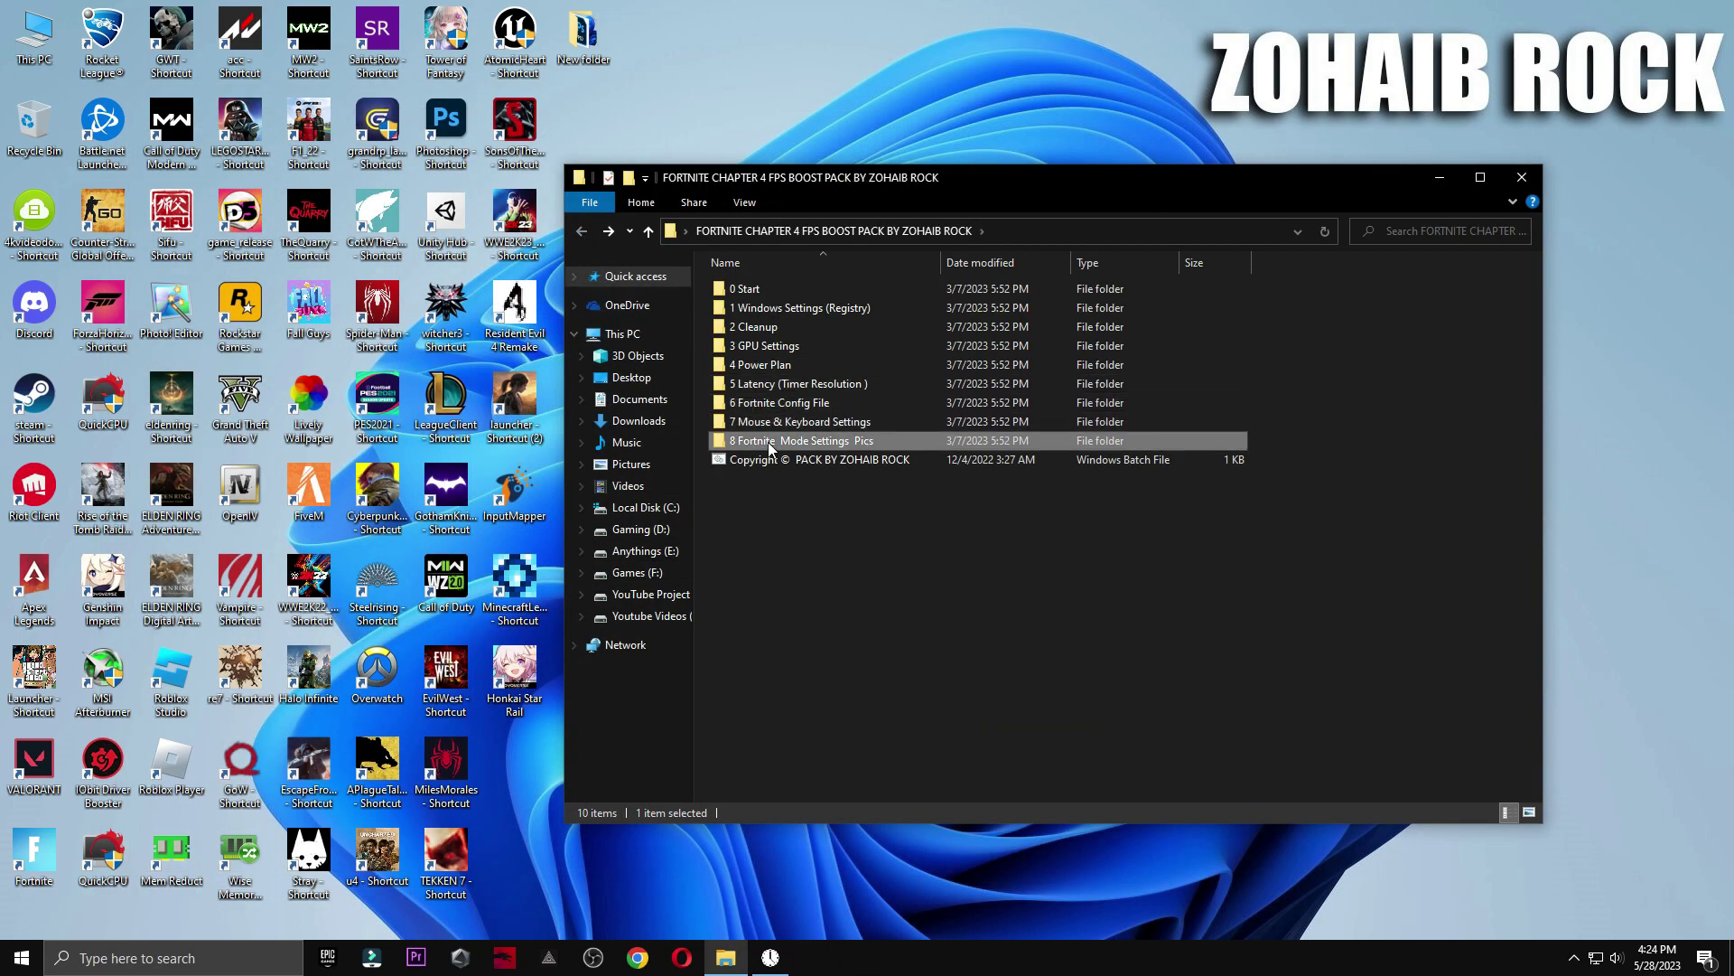
pyautogui.doubleClick(820, 442)
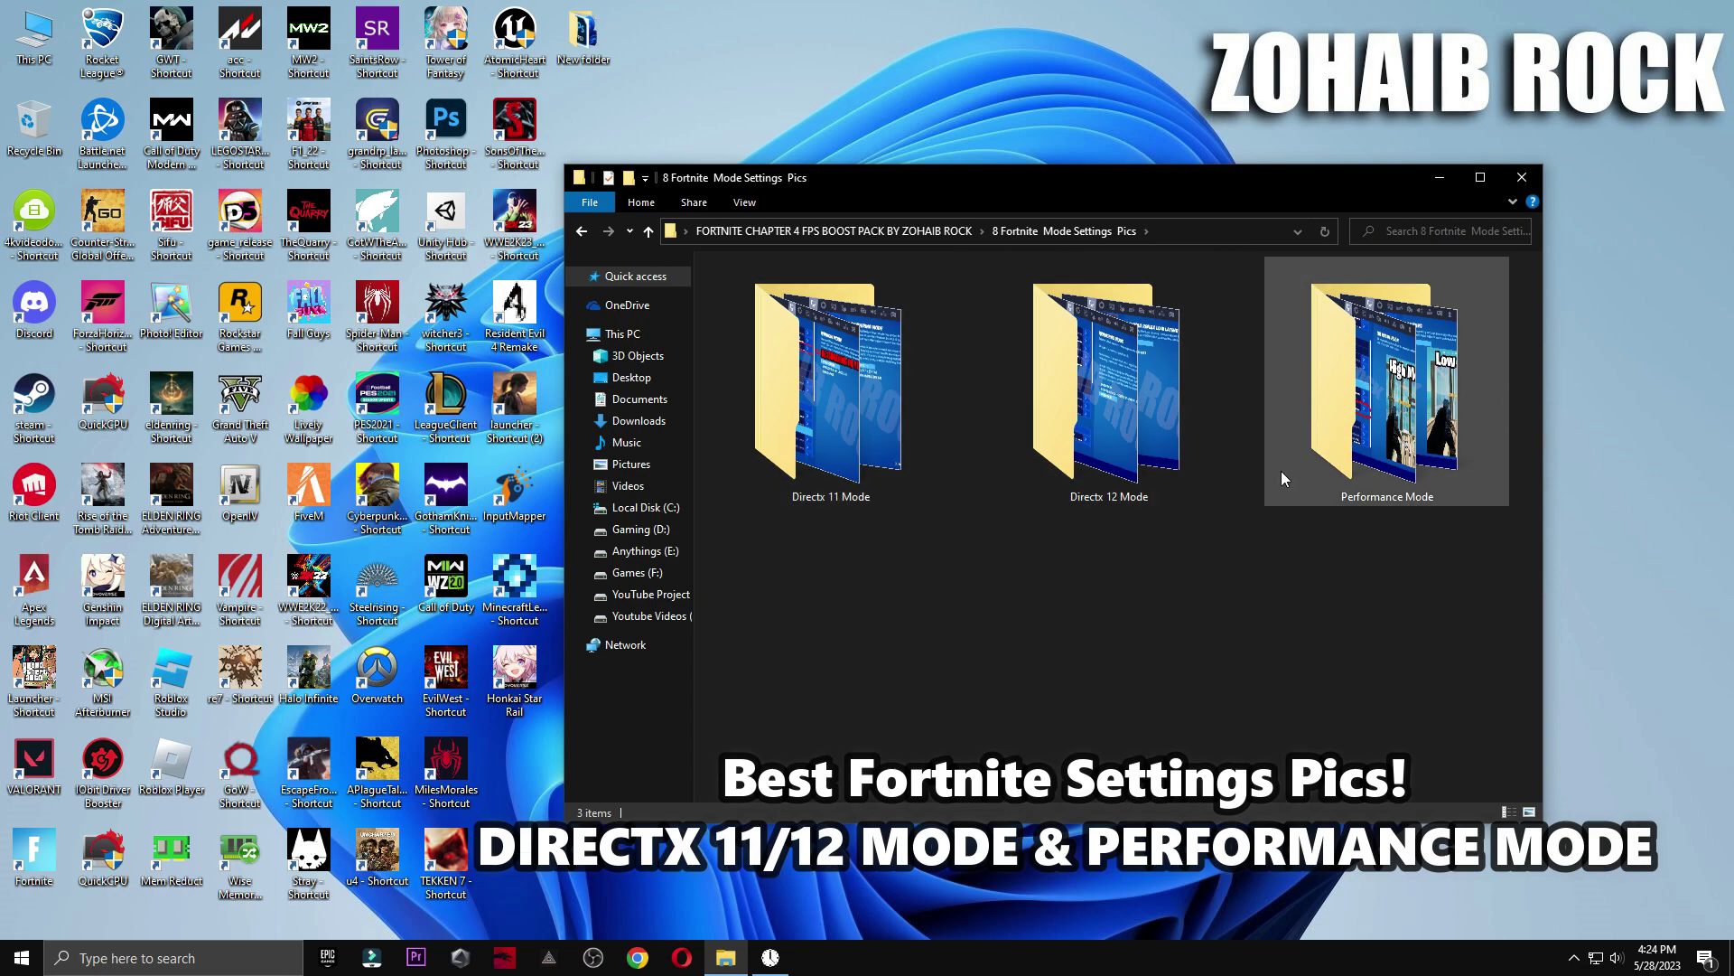
pyautogui.doubleClick(778, 394)
pyautogui.doubleClick(858, 321)
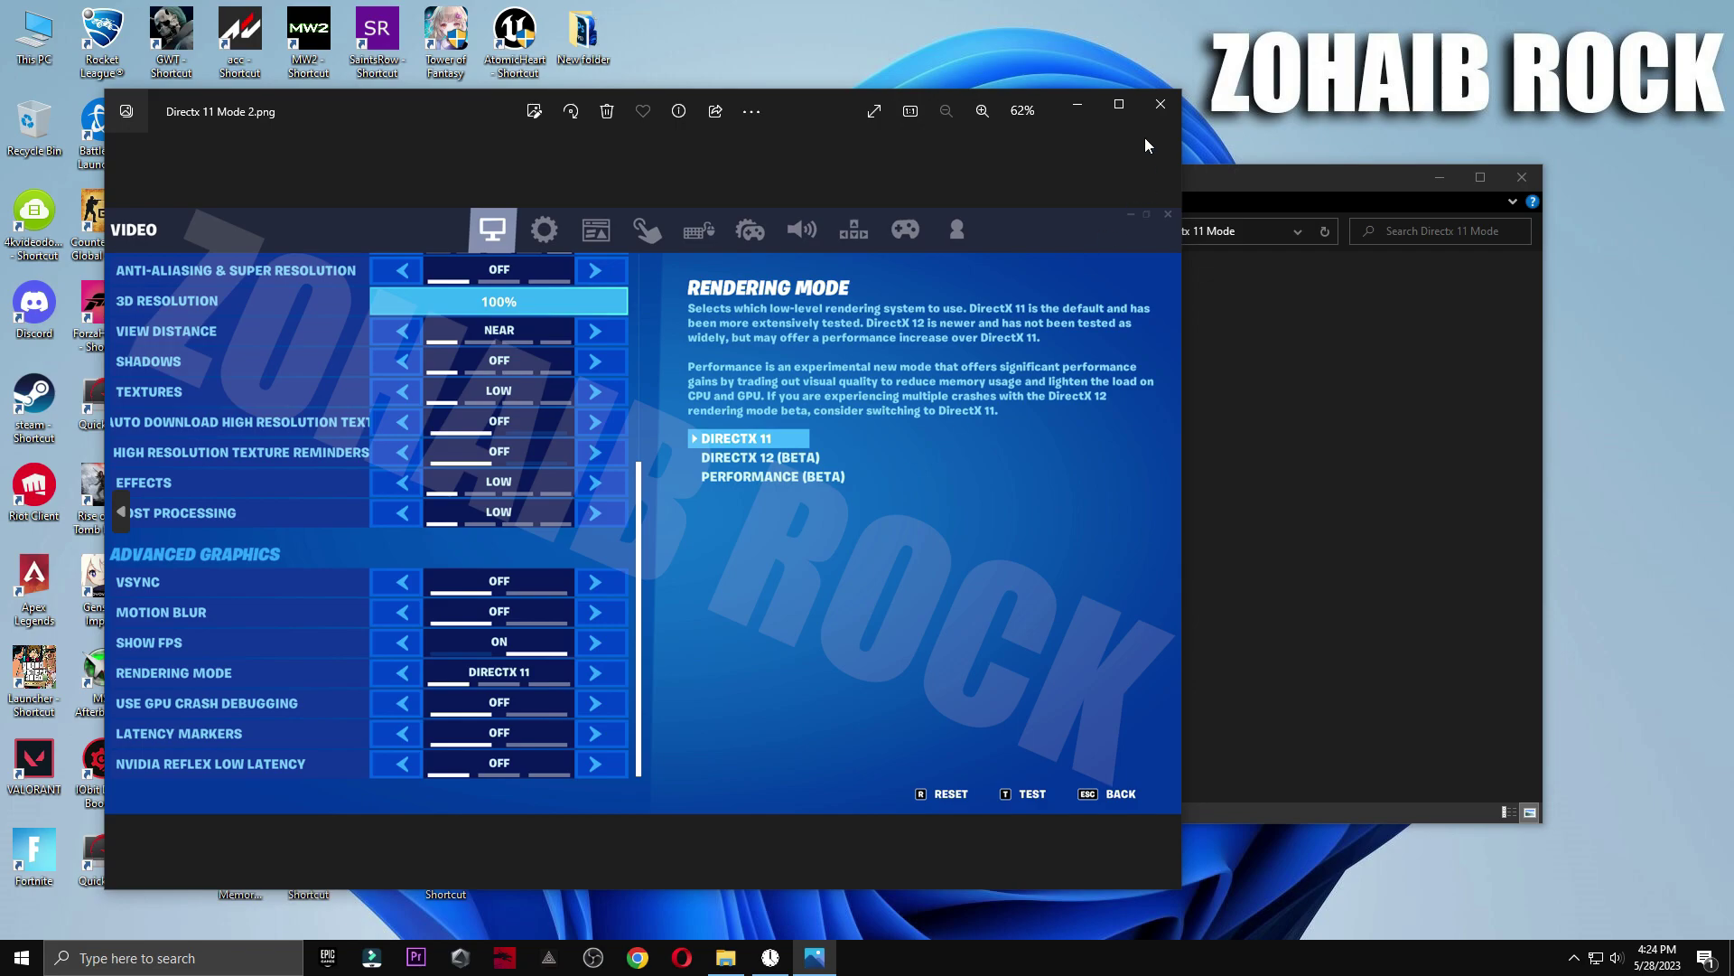
pyautogui.click(1160, 104)
pyautogui.click(741, 361)
pyautogui.click(587, 232)
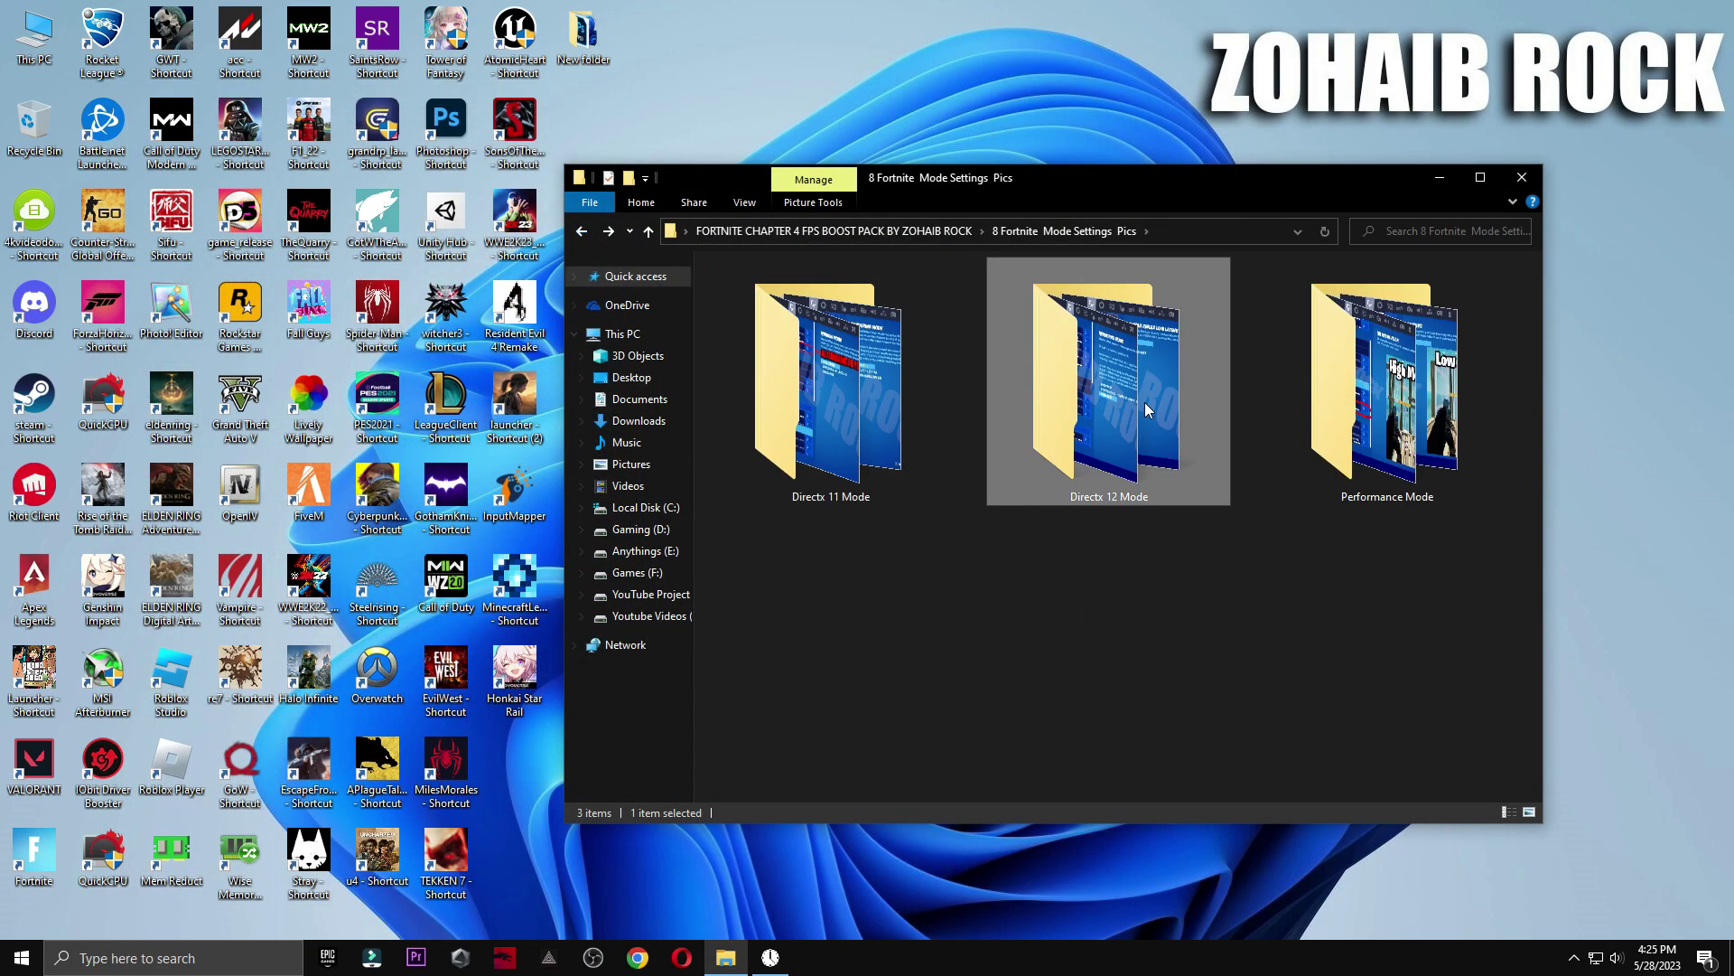
# Look through the recommended Fortnite video settings pictures in the Directx 12 Mode folder and close the viewer
pyautogui.doubleClick(1130, 380)
pyautogui.doubleClick(755, 321)
pyautogui.press('Right')
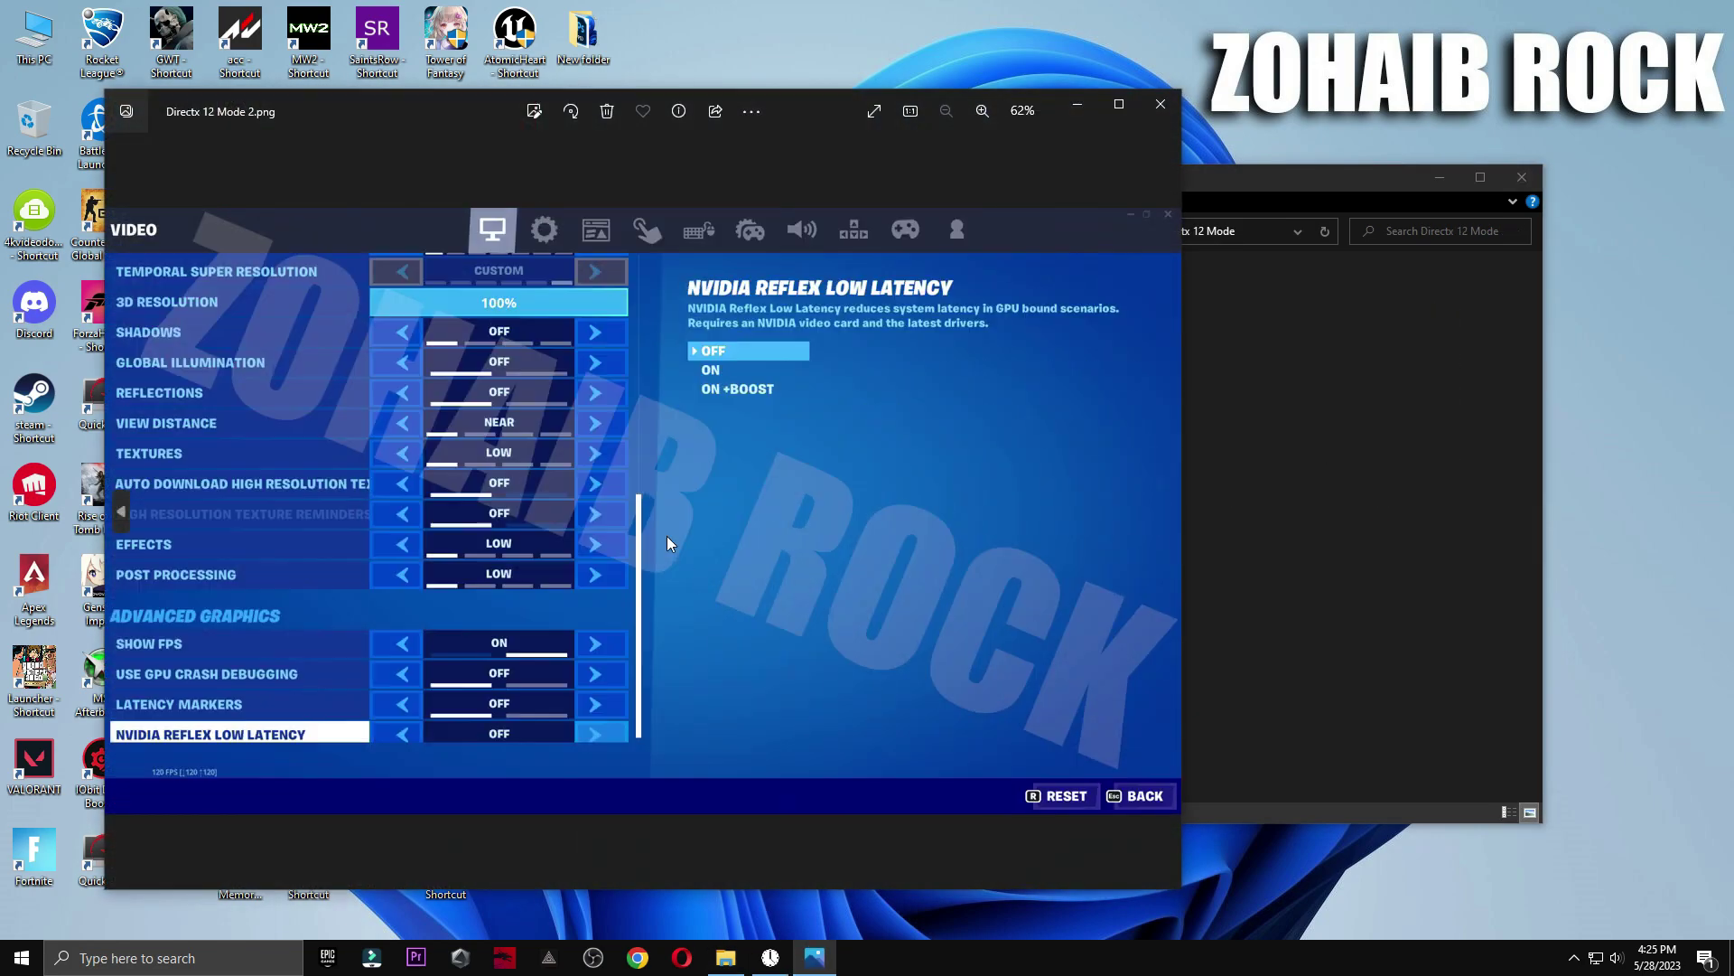
pyautogui.click(1160, 104)
# Compare the High Meshes and Low Meshes pictures in the Performance Mode folder, and close the viewer and folder window
pyautogui.click(581, 232)
pyautogui.doubleClick(1323, 415)
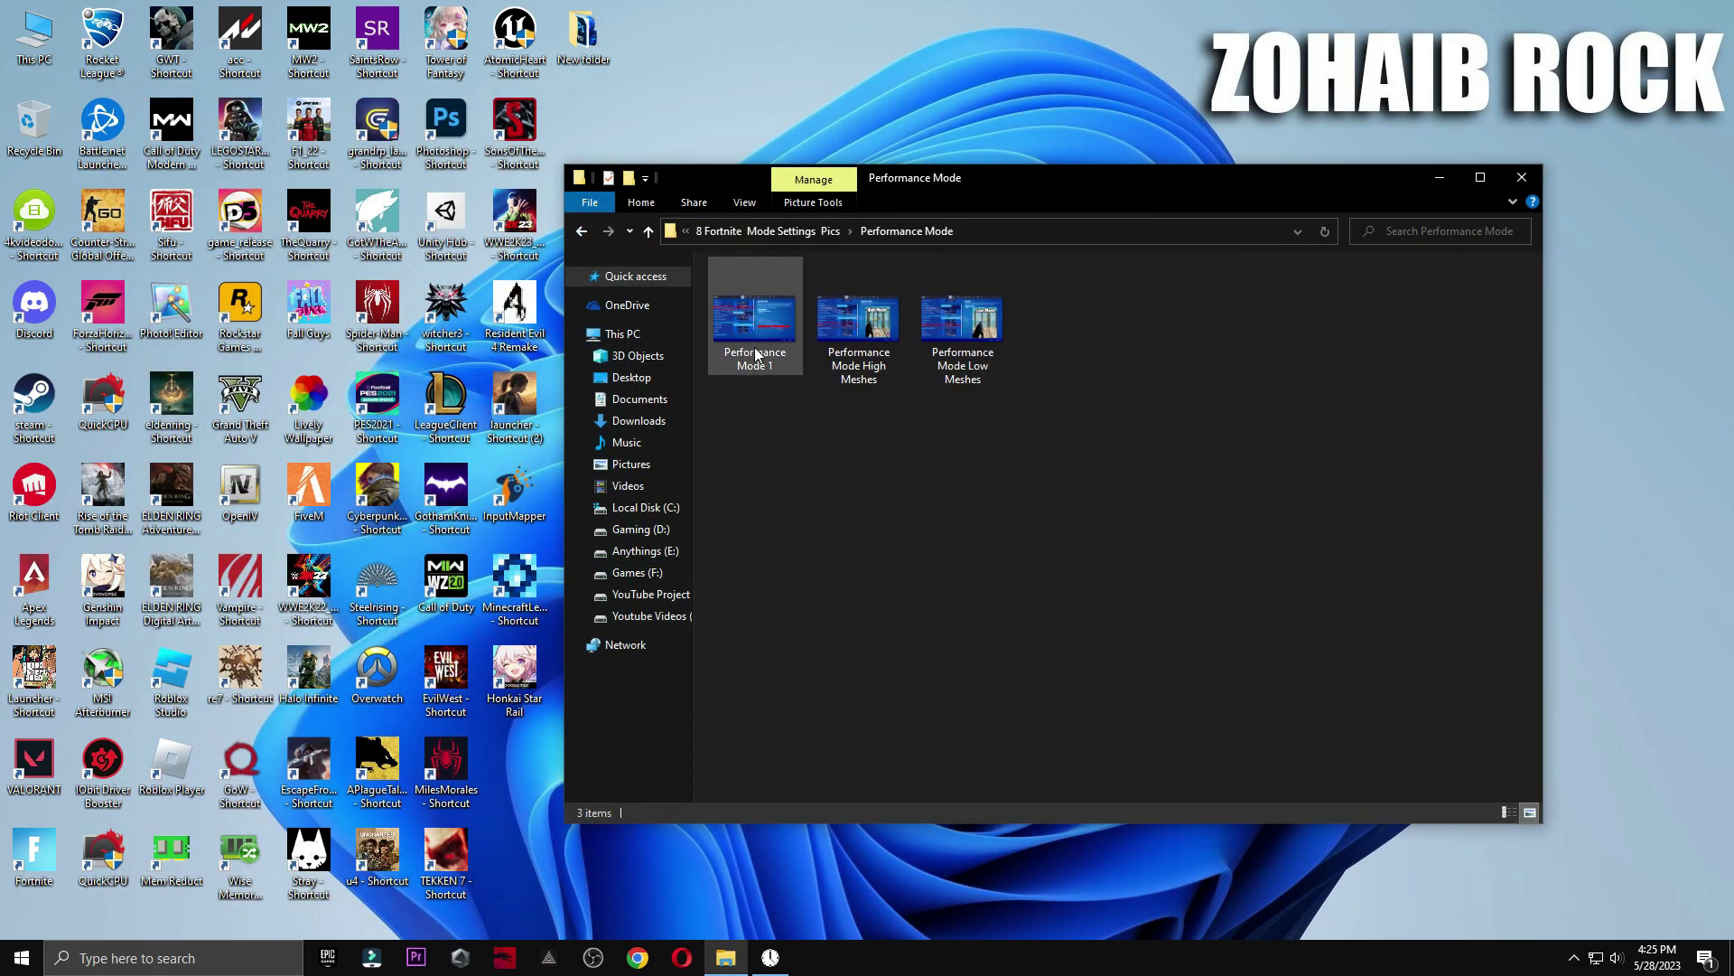
pyautogui.doubleClick(858, 325)
pyautogui.press('Right')
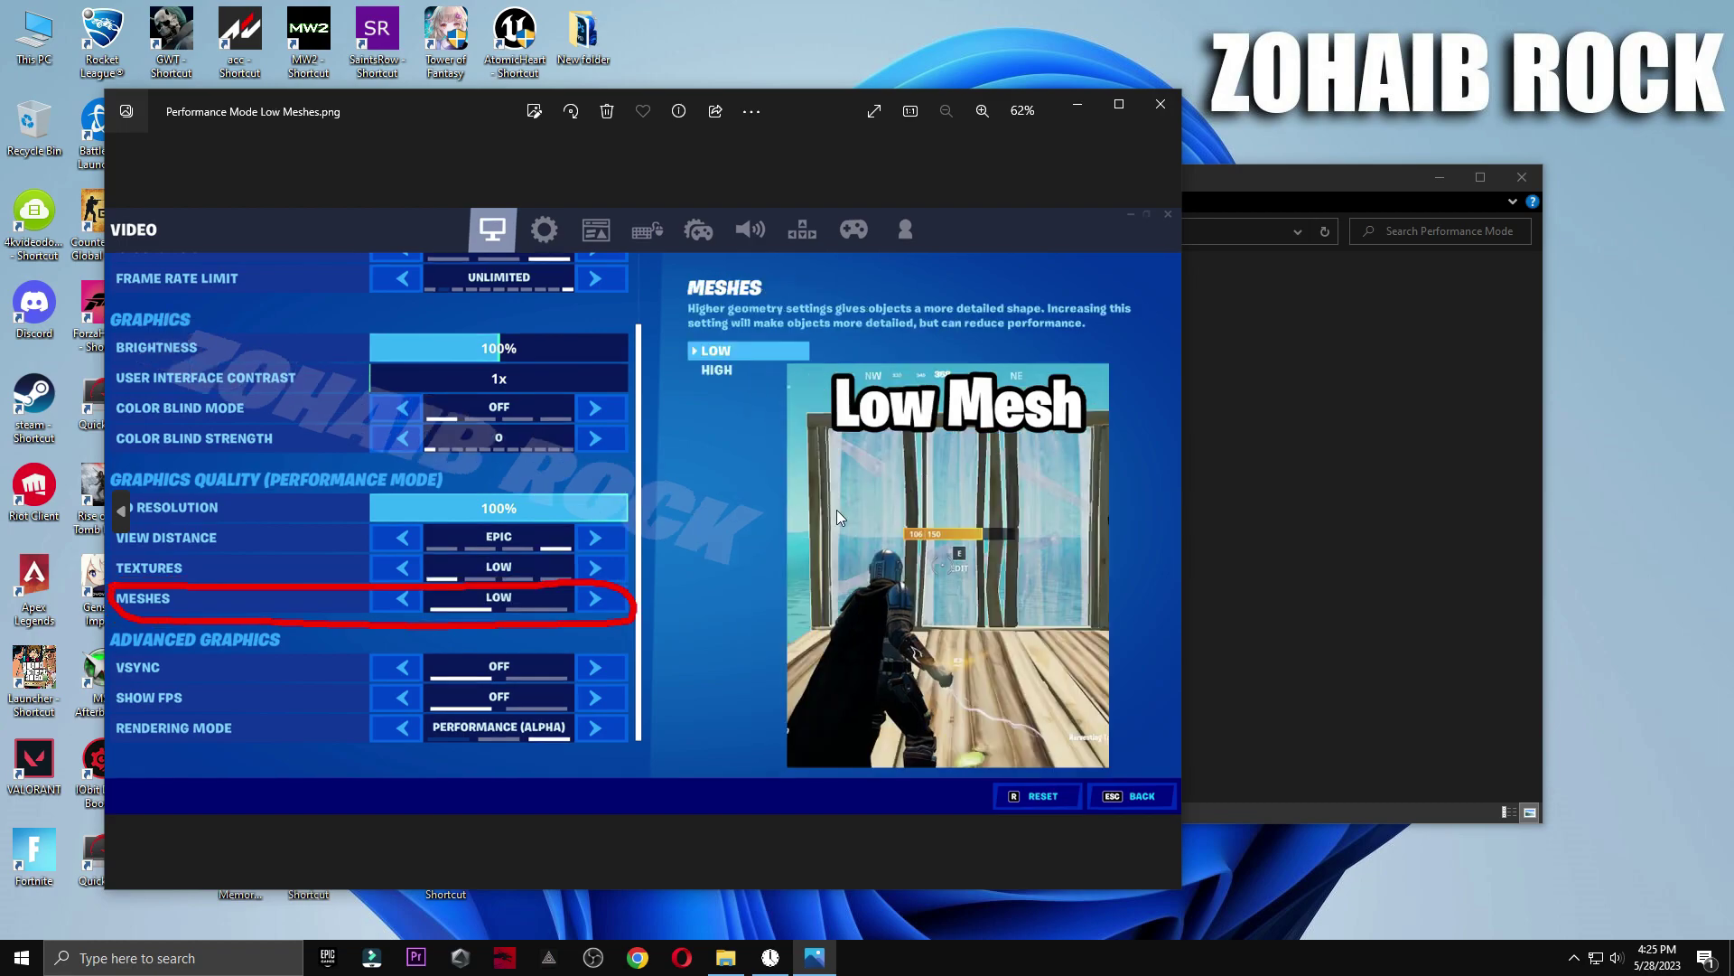
pyautogui.press('Left')
pyautogui.click(1160, 105)
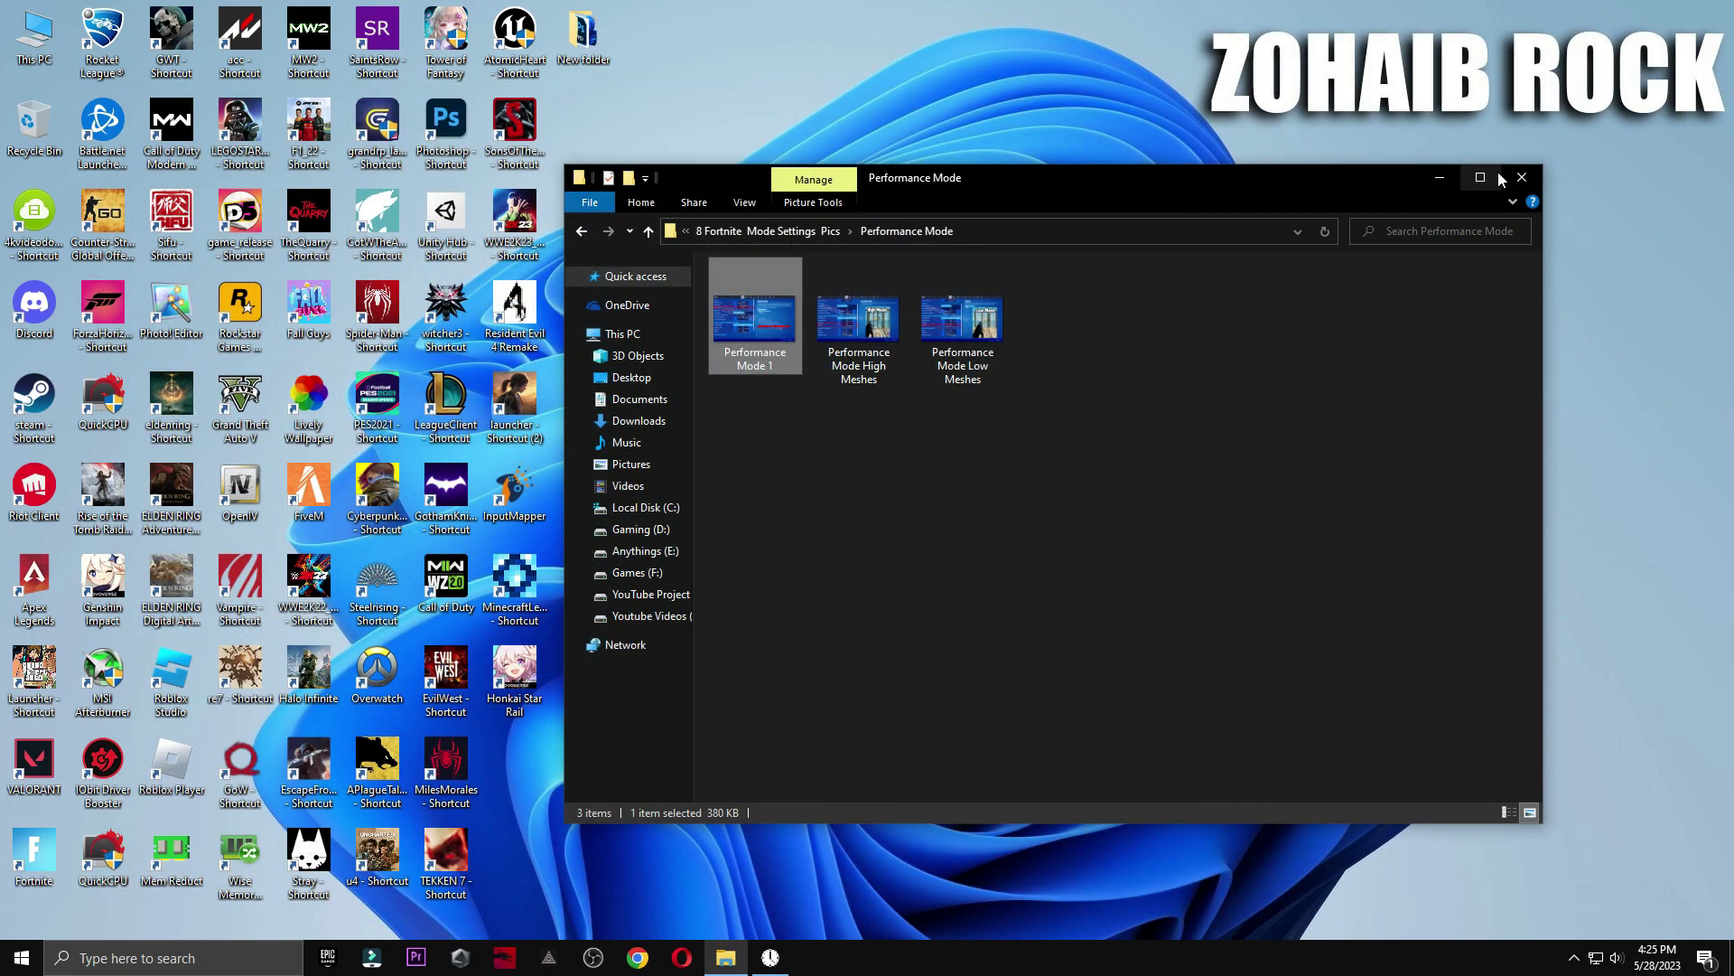
pyautogui.click(1511, 179)
# Open Windows Settings and go through the Gaming category to the Graphics settings page
pyautogui.click(22, 957)
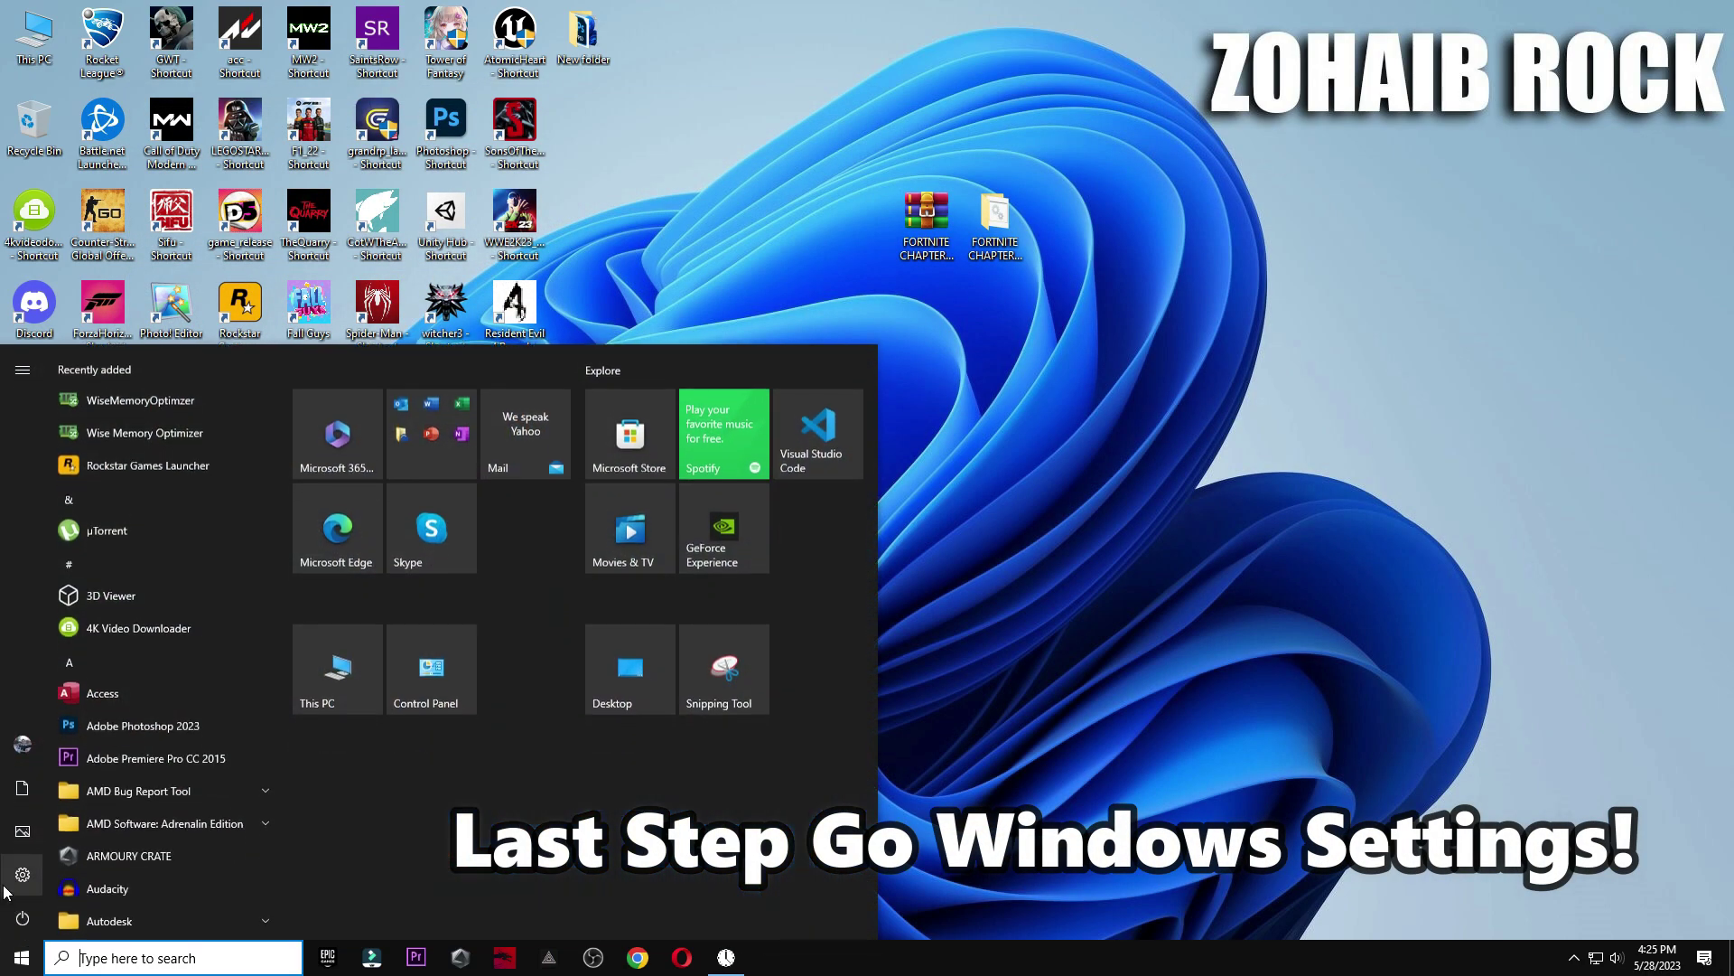
pyautogui.click(189, 882)
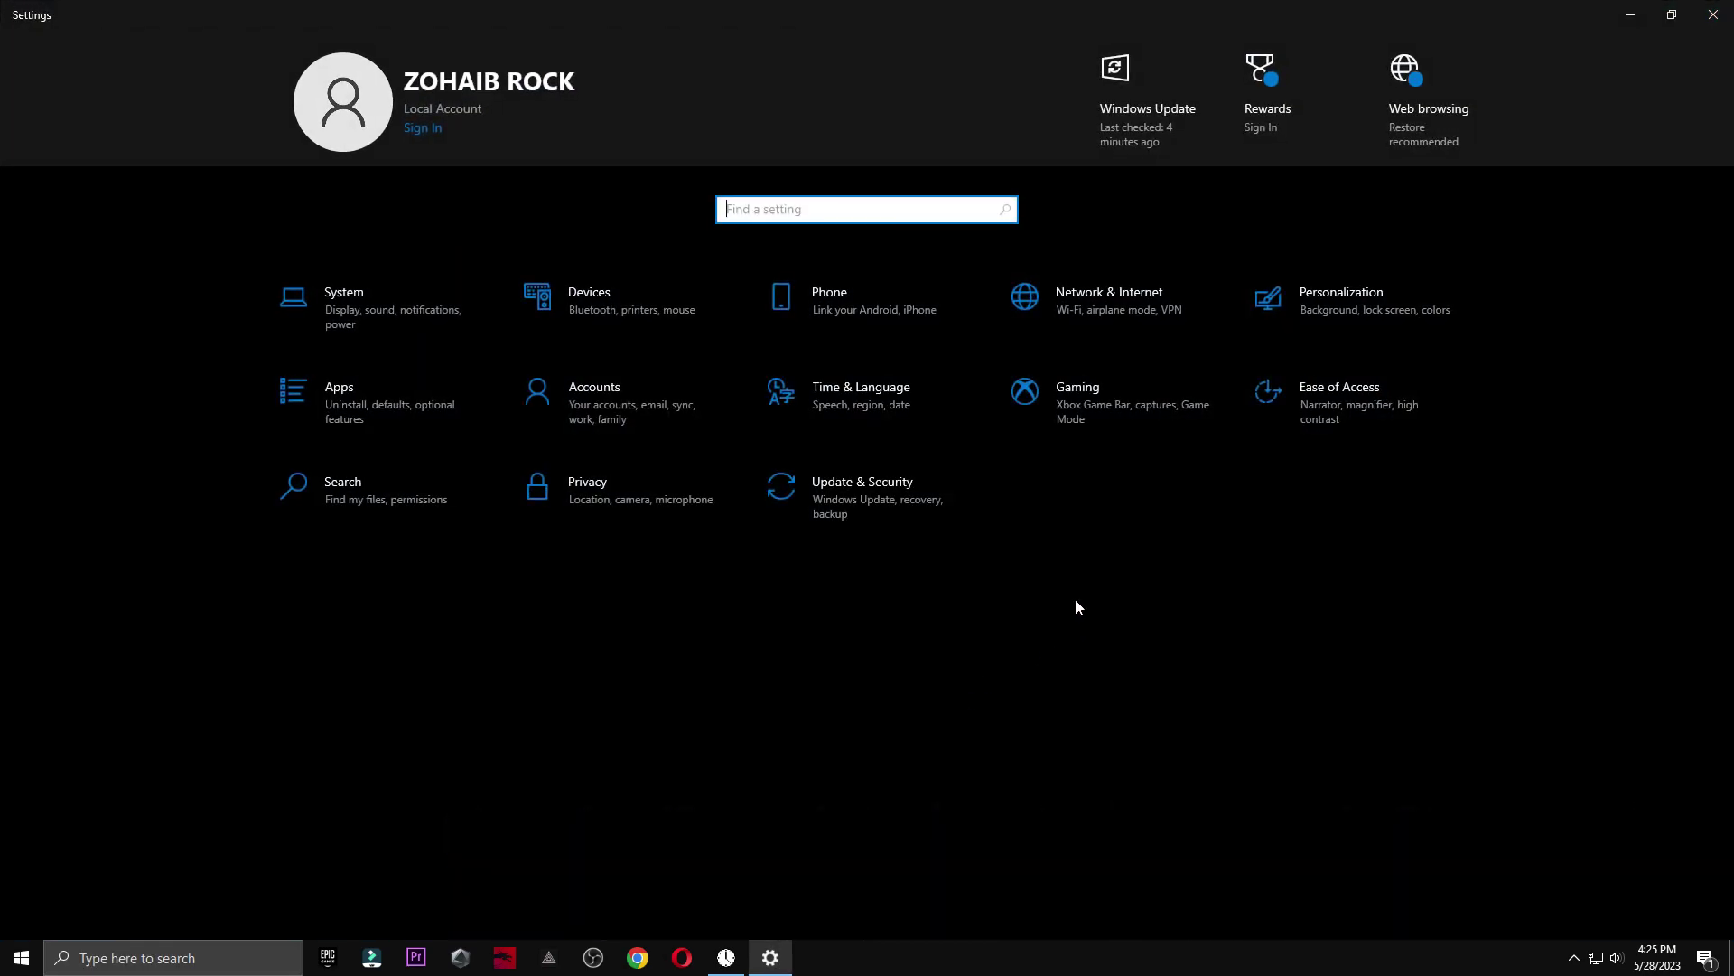
pyautogui.click(1124, 389)
pyautogui.click(1535, 124)
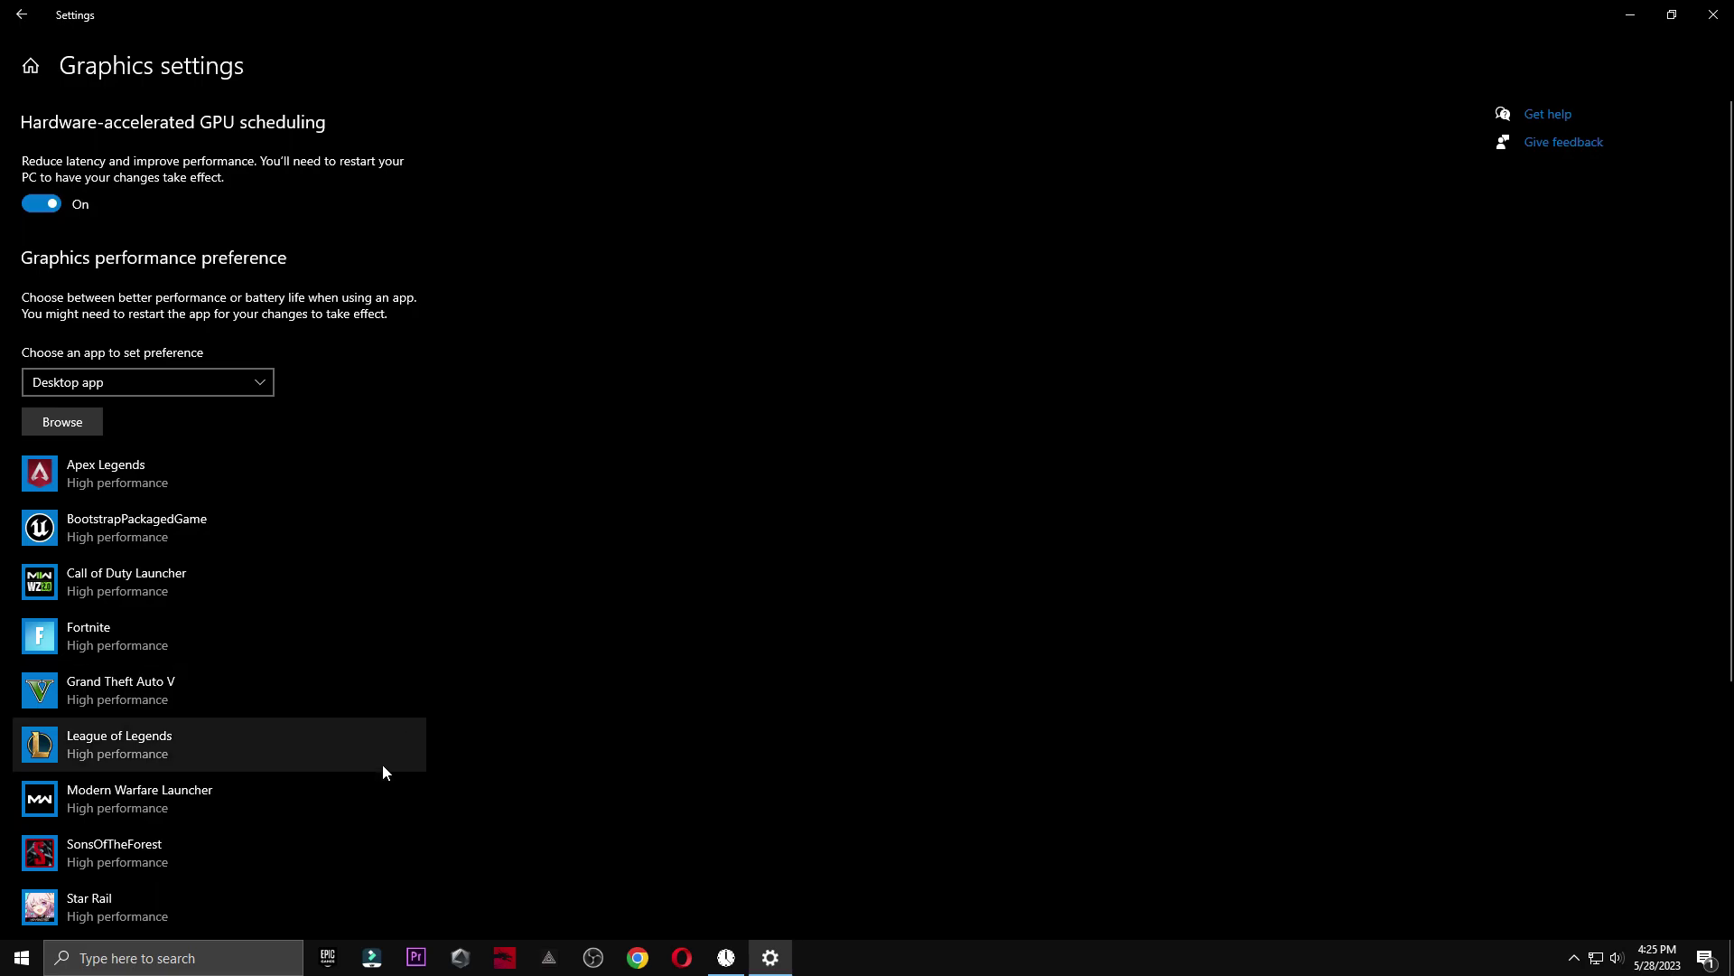
# Remove the existing Fortnite entry from the app list and re-add it using FortniteClient-Win64-Shipping from H:\GAMES\Fortnite\FortniteGame\Binaries\Win64
pyautogui.click(271, 639)
pyautogui.click(378, 728)
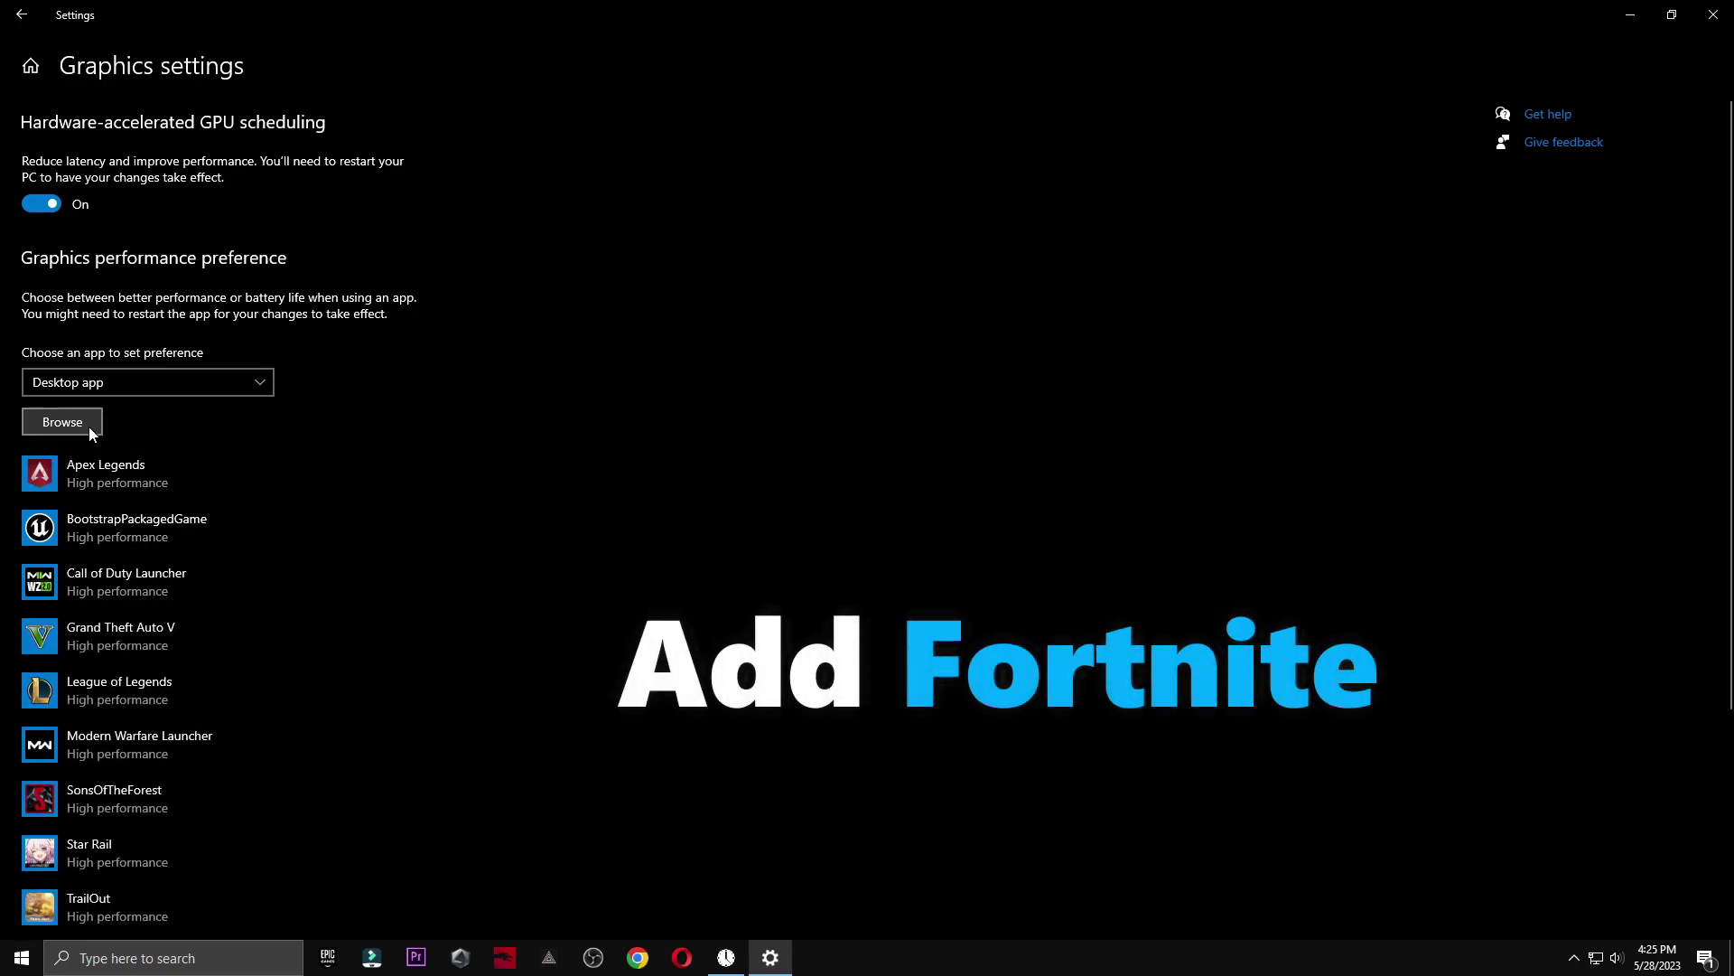
pyautogui.click(91, 425)
pyautogui.click(116, 460)
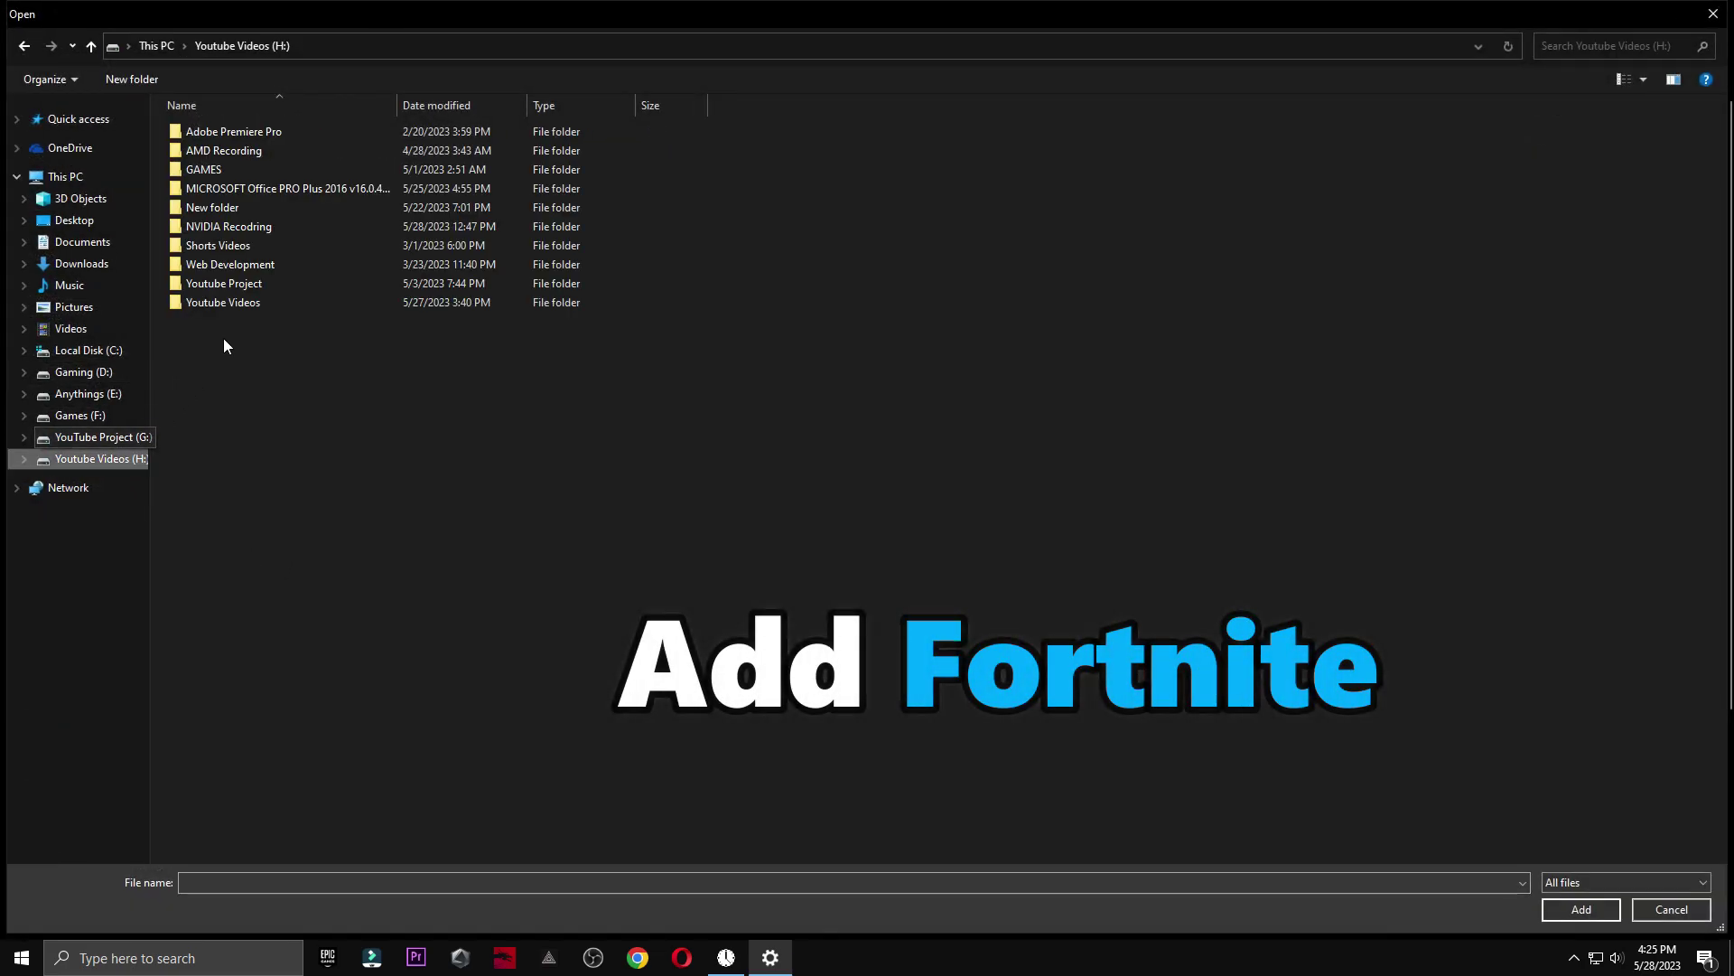
pyautogui.doubleClick(220, 167)
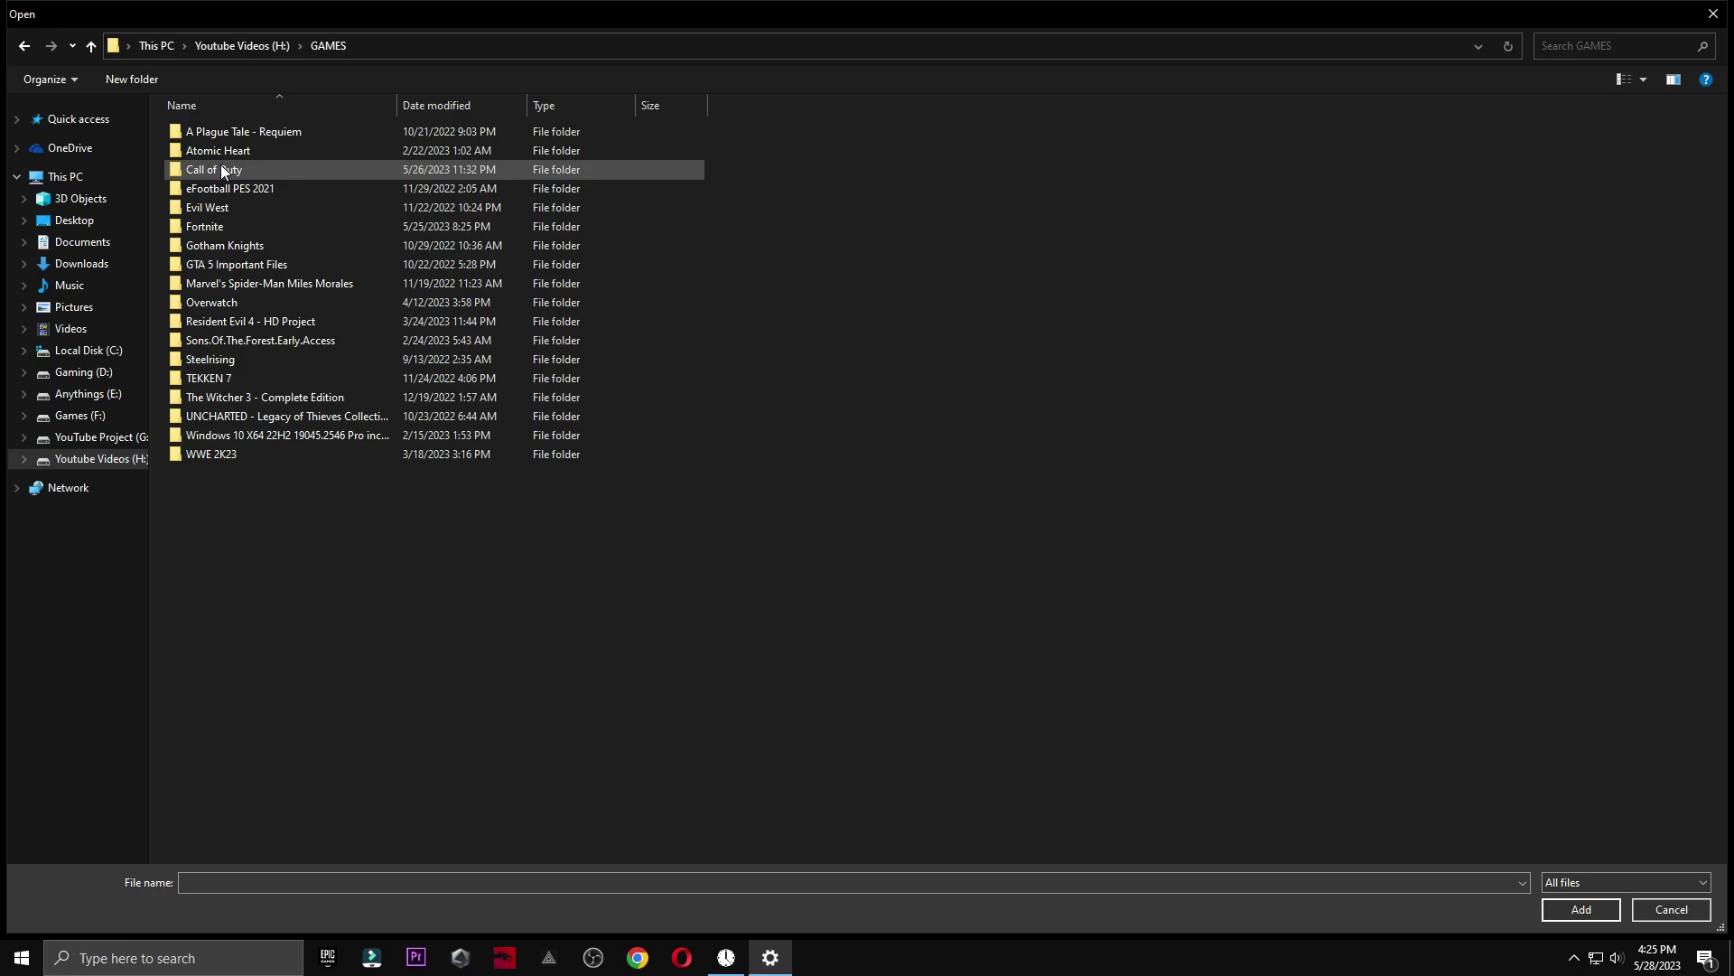
pyautogui.doubleClick(235, 226)
pyautogui.click(298, 188)
pyautogui.doubleClick(298, 187)
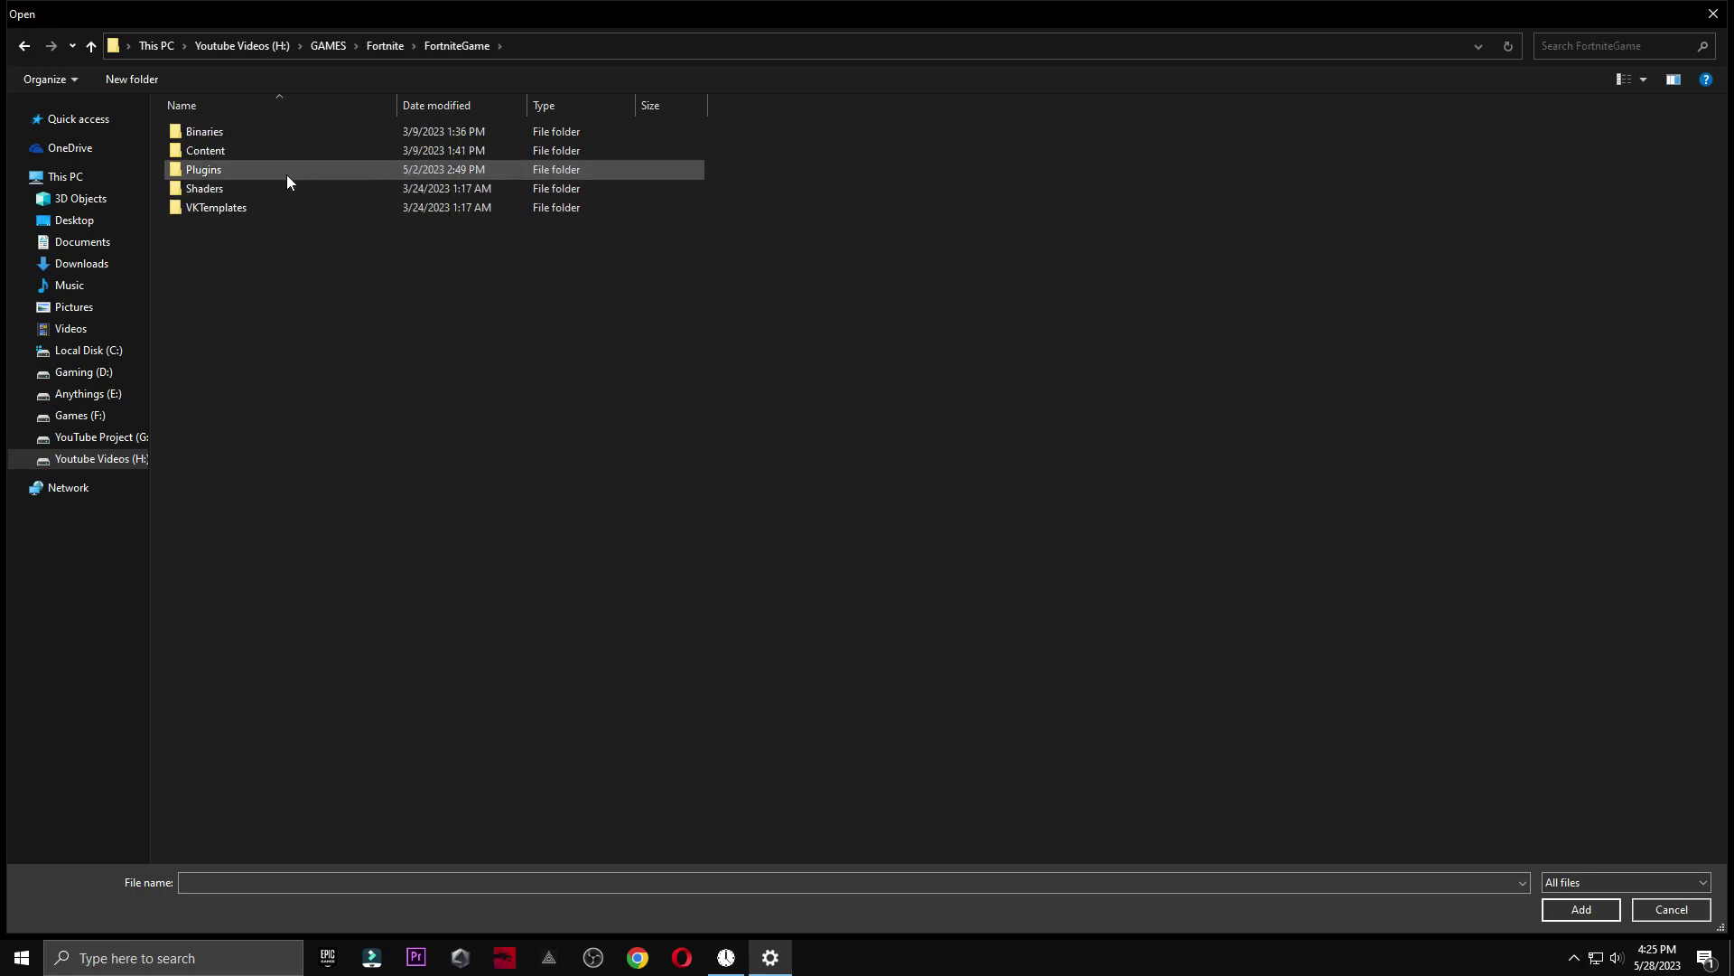
pyautogui.doubleClick(328, 132)
pyautogui.doubleClick(355, 151)
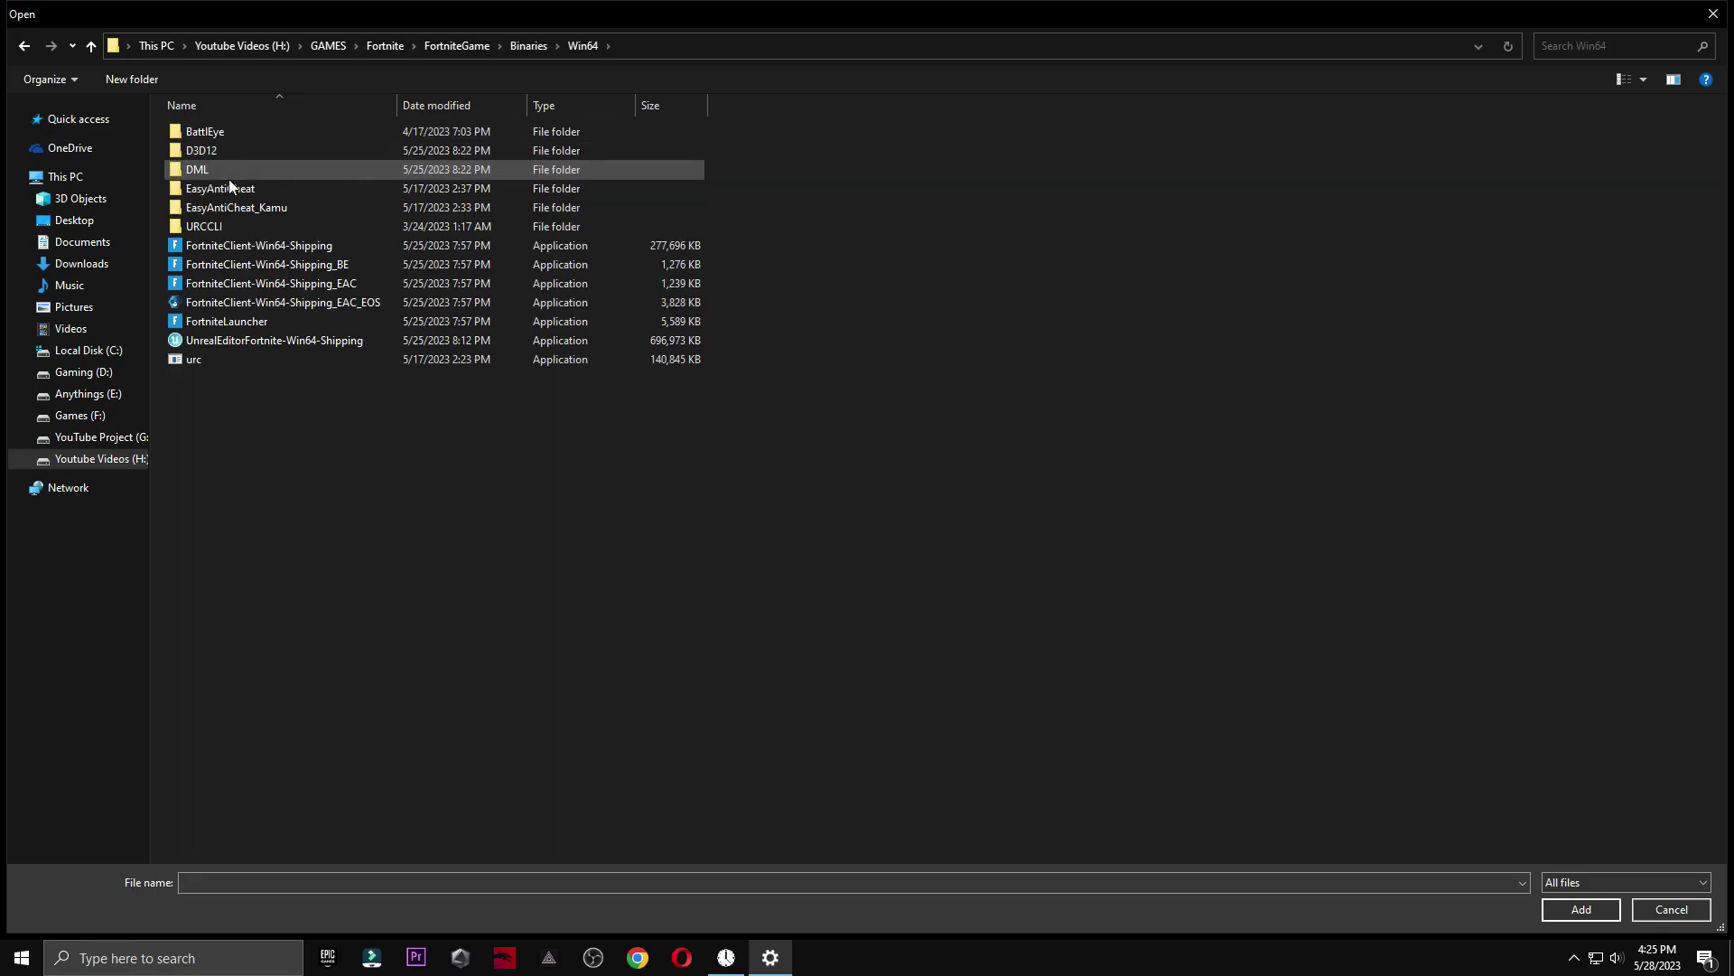
pyautogui.click(229, 245)
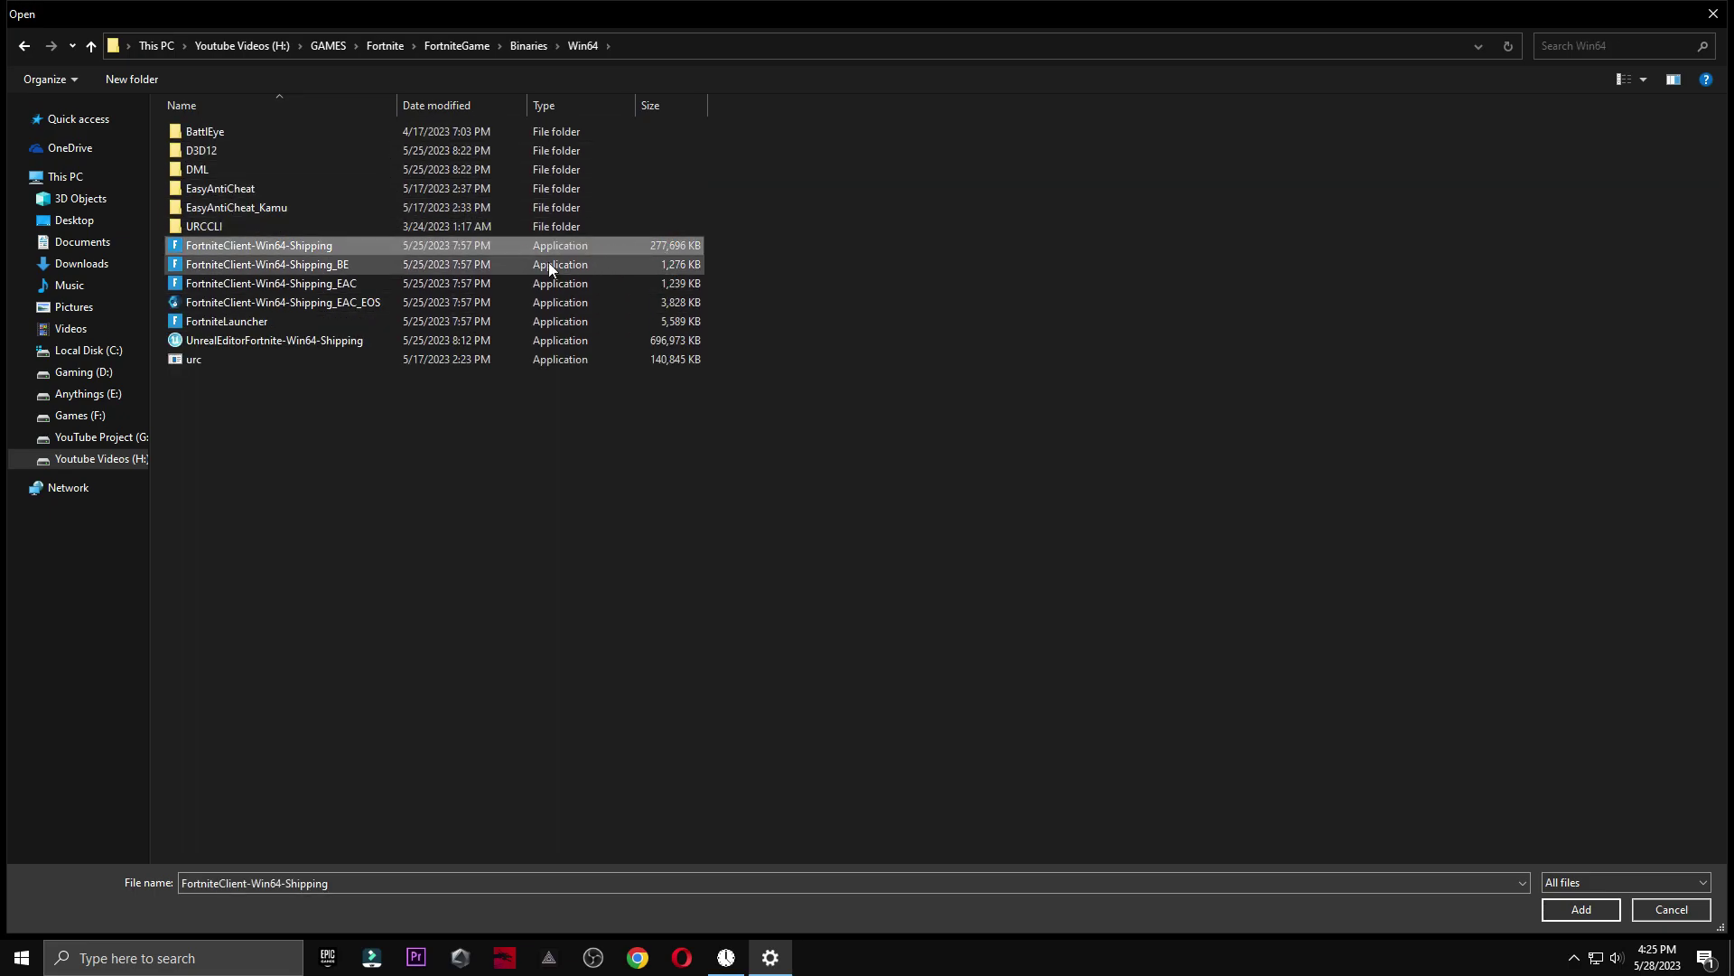
pyautogui.click(1581, 911)
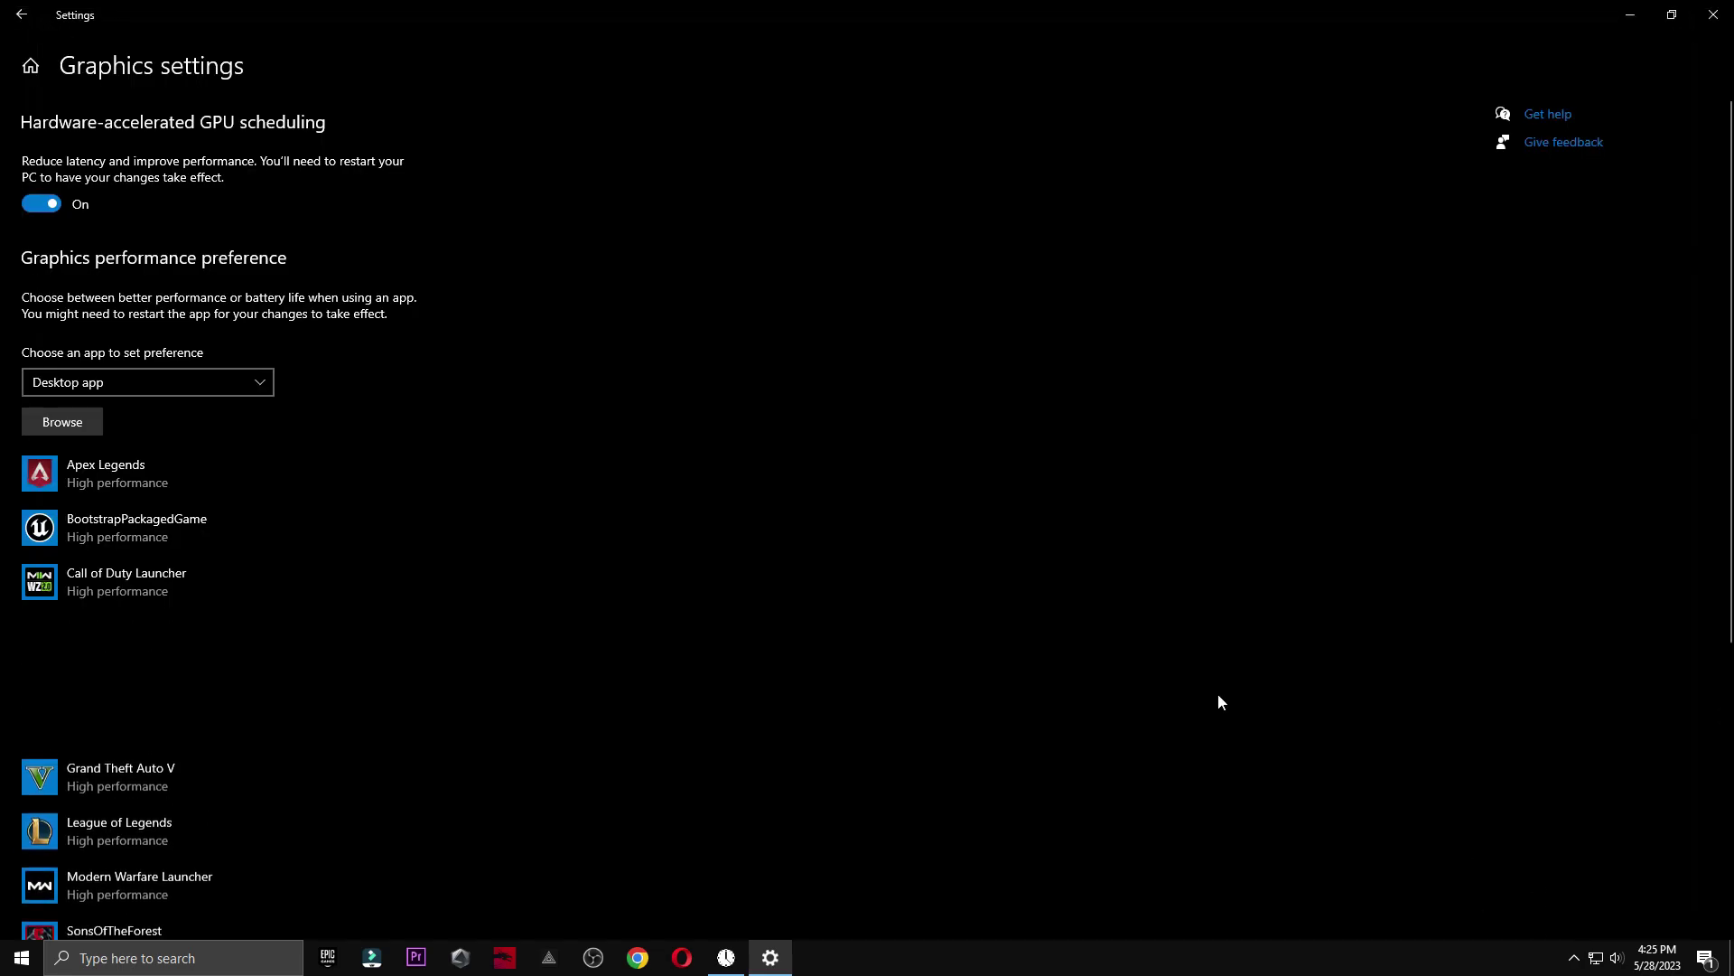
# Set the graphics preference of the Fortnite entry to High performance and save it
pyautogui.click(287, 727)
pyautogui.click(790, 522)
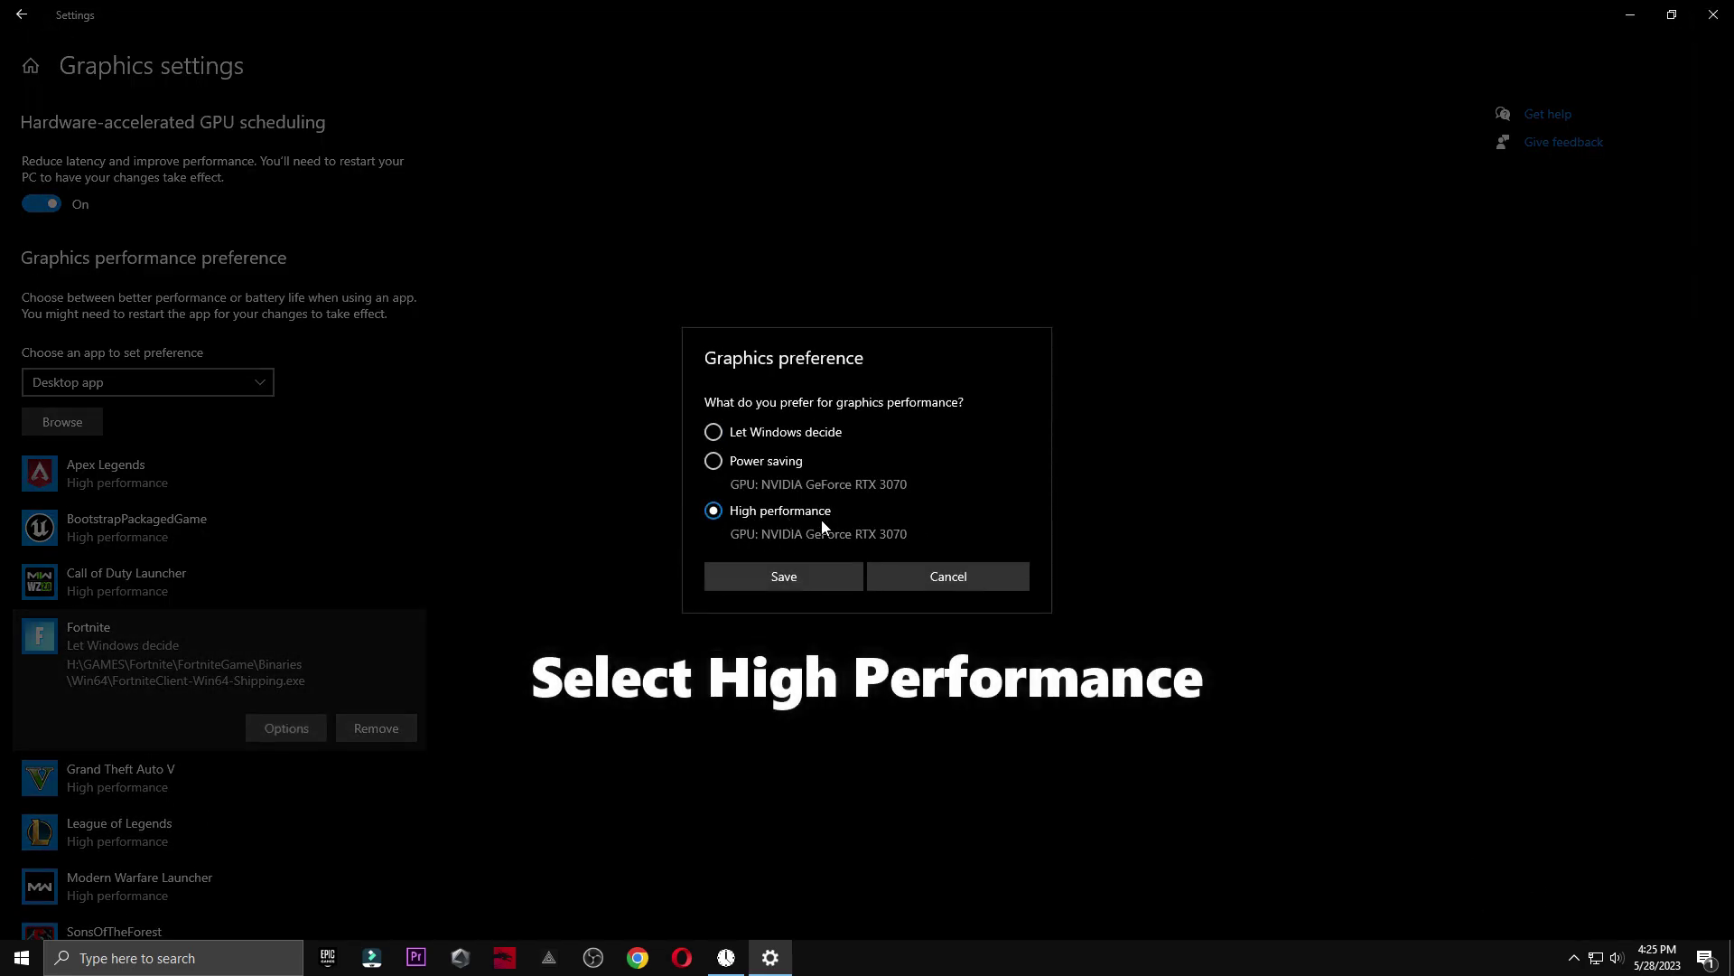
pyautogui.click(784, 577)
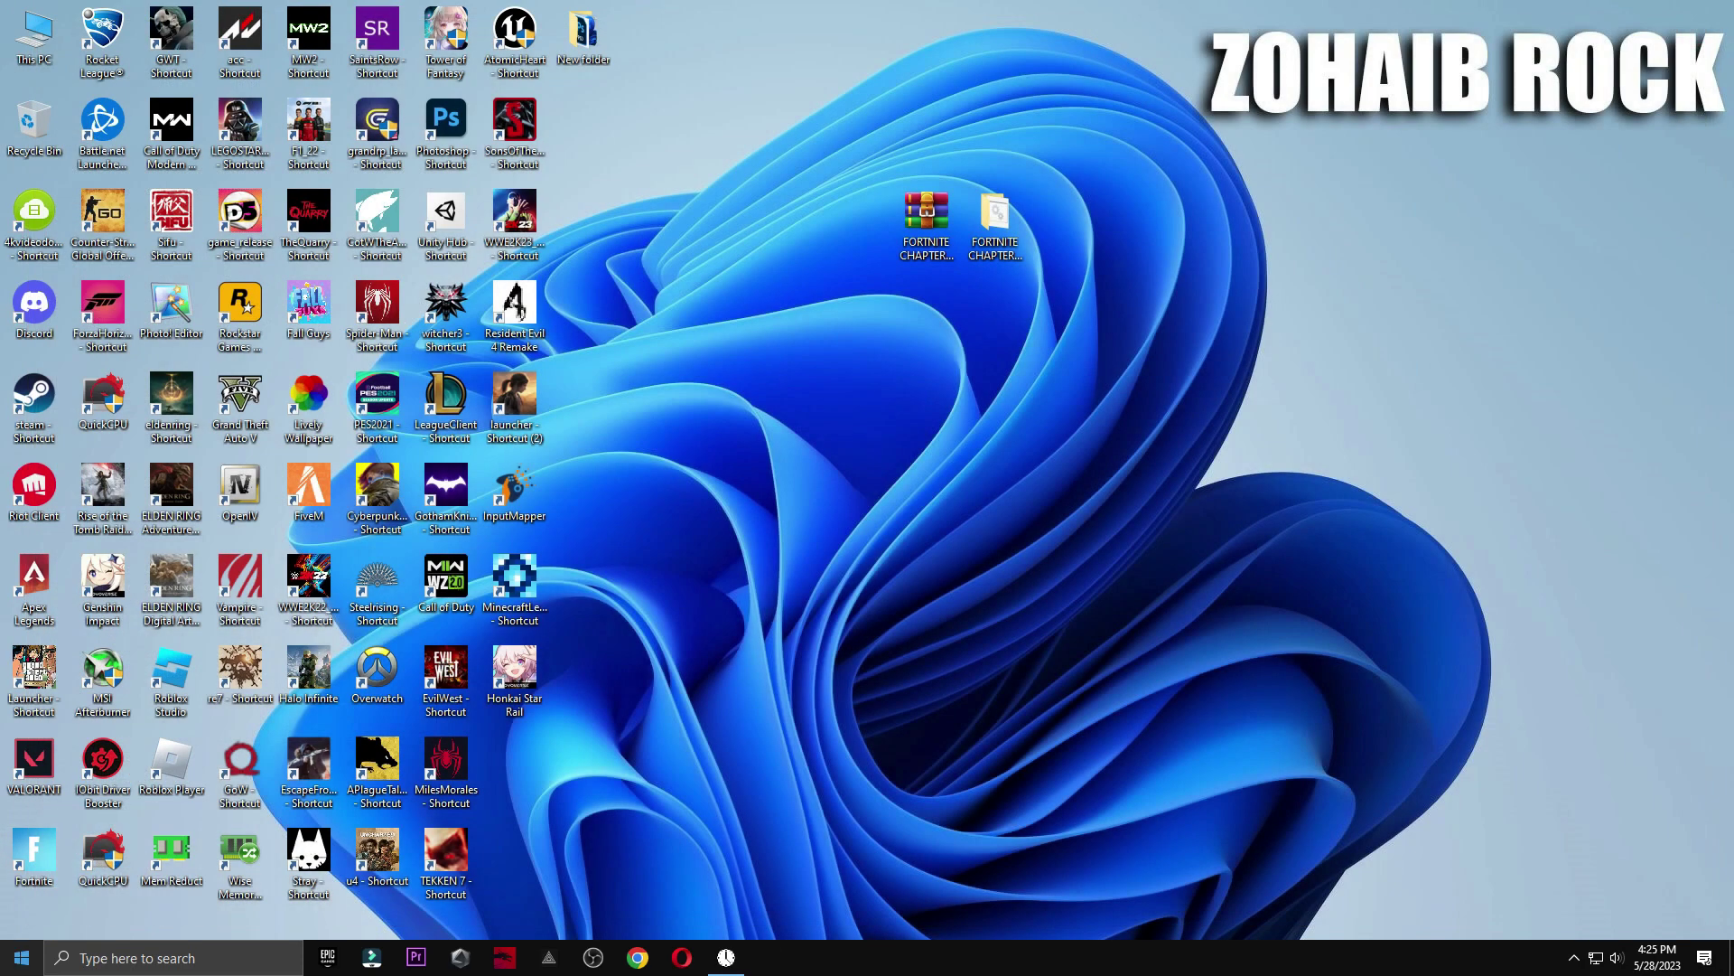
# Restart the PC from the Windows power options to apply the changes
pyautogui.click(21, 957)
pyautogui.click(22, 918)
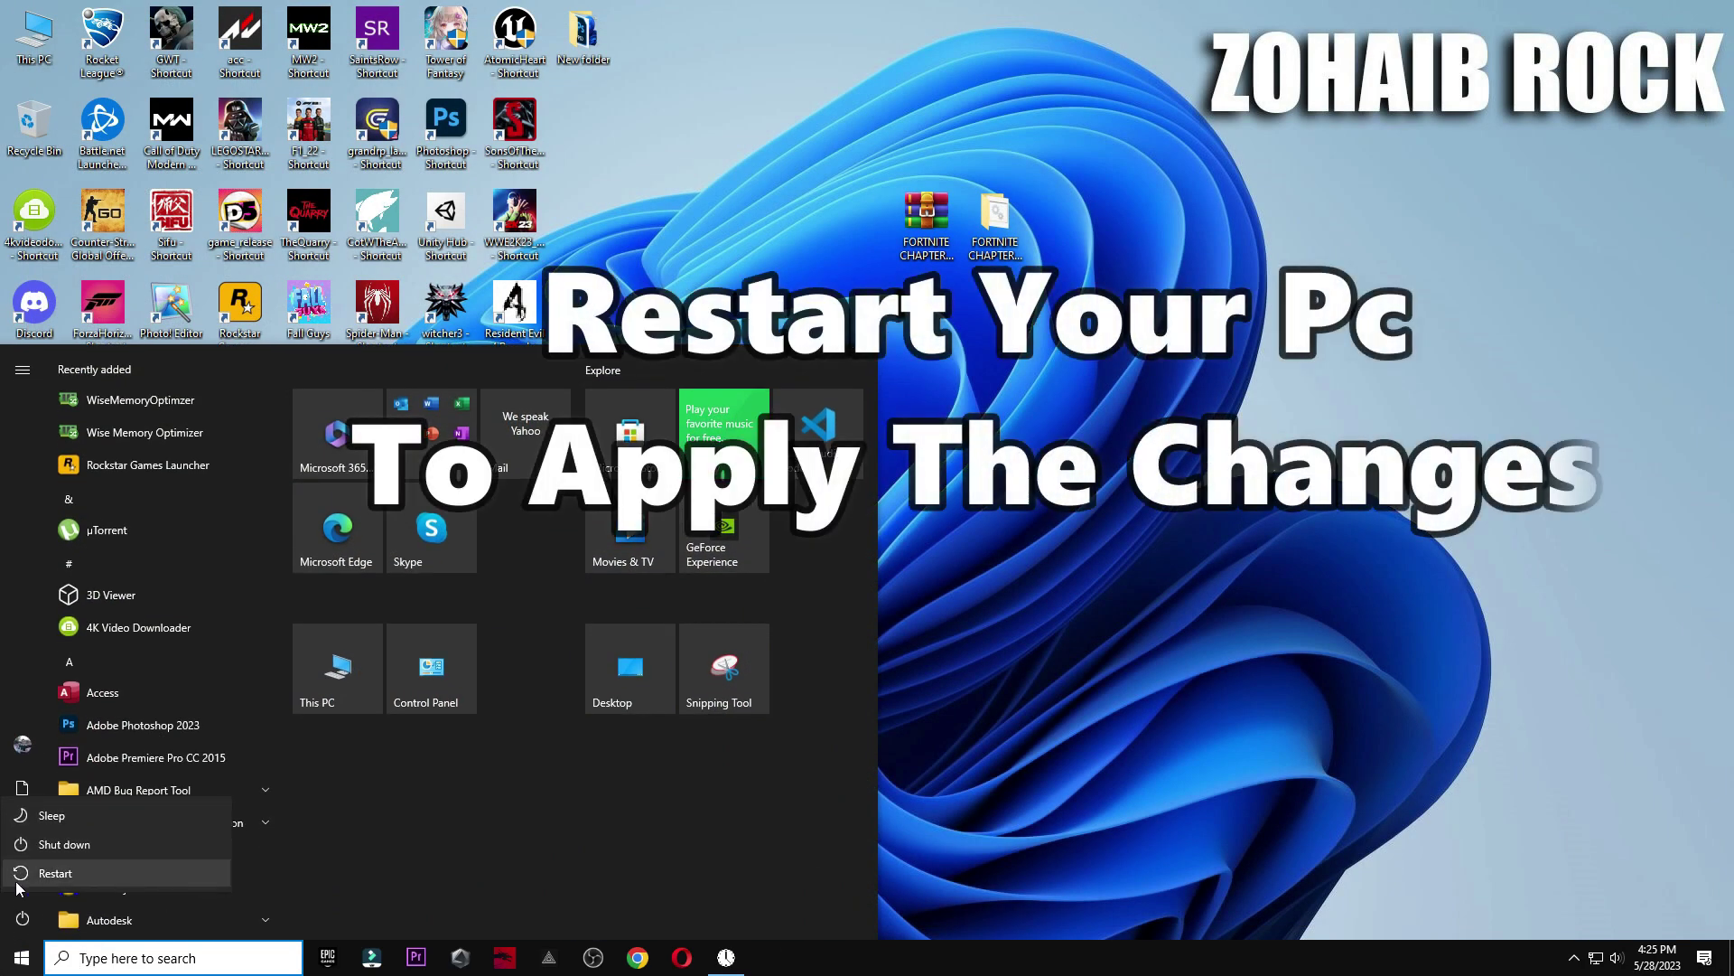